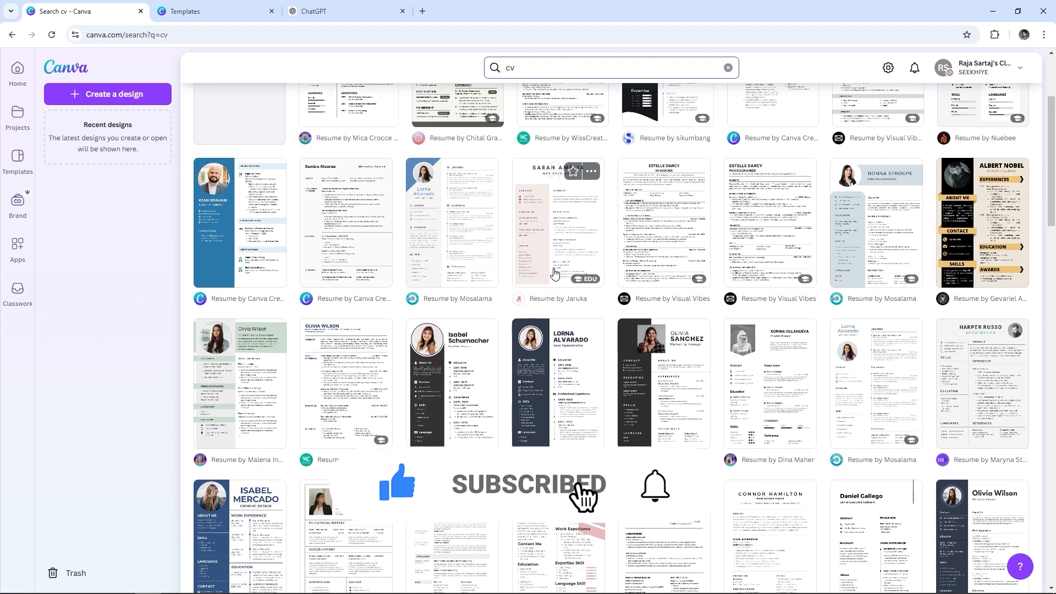
Scroll the cv search results to the Dark Blue & Orange Professional Modern CV Resume template
{"action": "scroll", "coordinate": [556, 271], "scroll_direction": "down", "scroll_amount": 2}
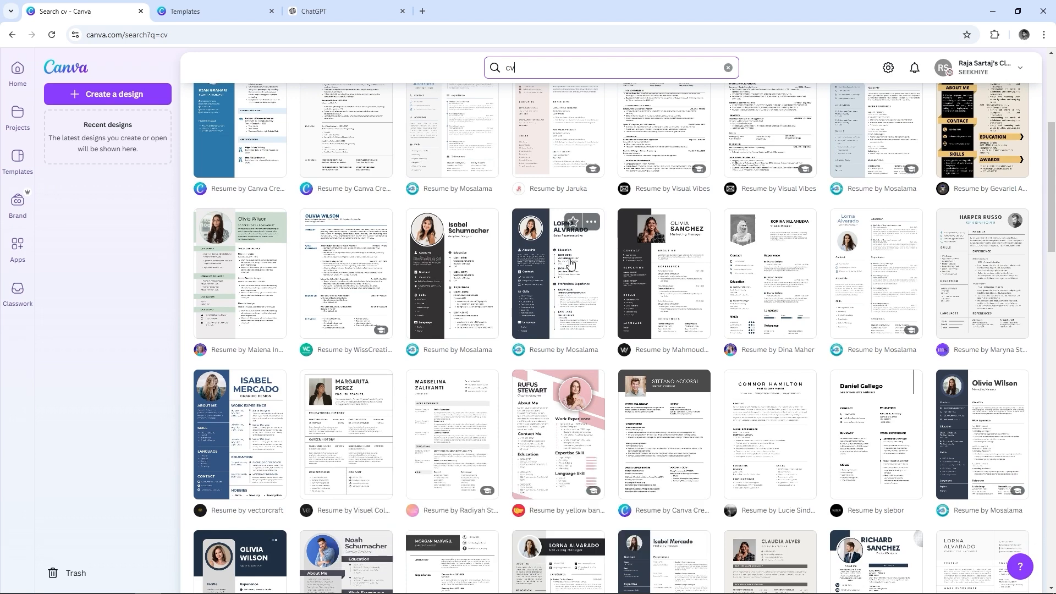
{"action": "scroll", "coordinate": [570, 263], "scroll_direction": "down", "scroll_amount": 5}
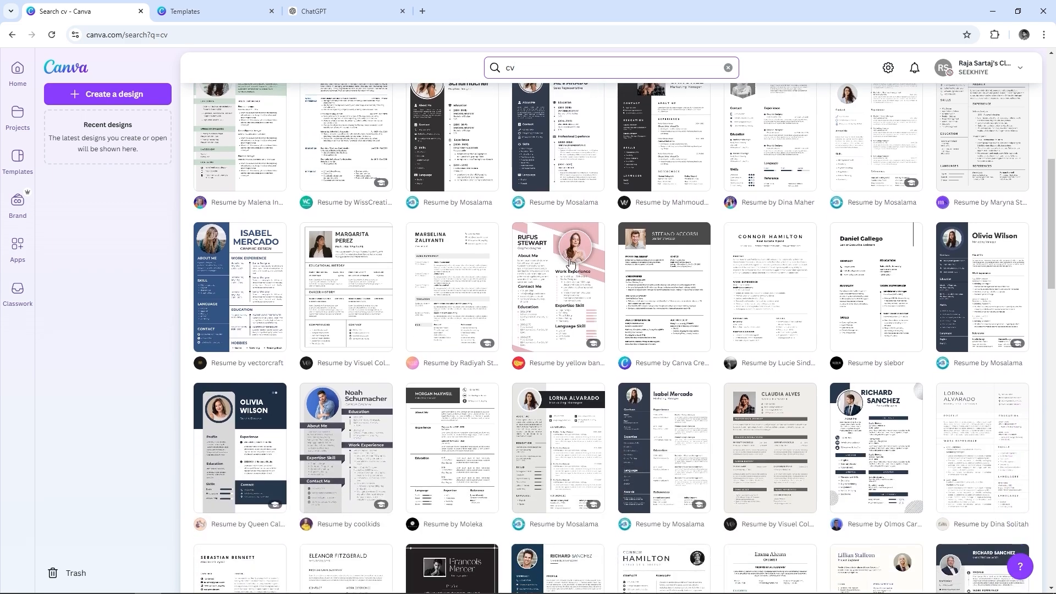
{"action": "scroll", "coordinate": [570, 263], "scroll_direction": "down", "scroll_amount": 2}
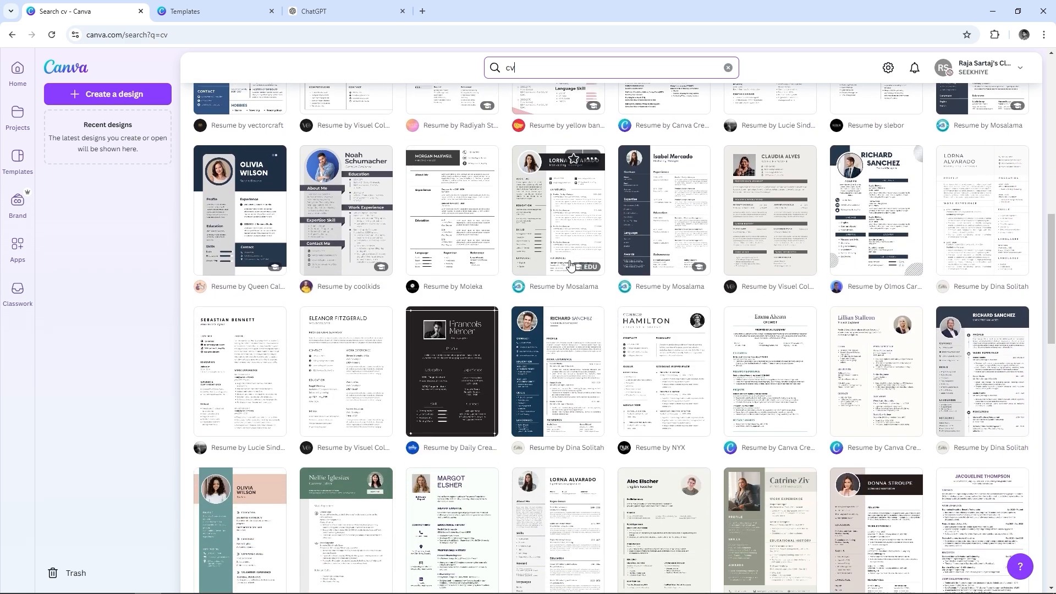
{"action": "scroll", "coordinate": [570, 266], "scroll_direction": "down", "scroll_amount": 4}
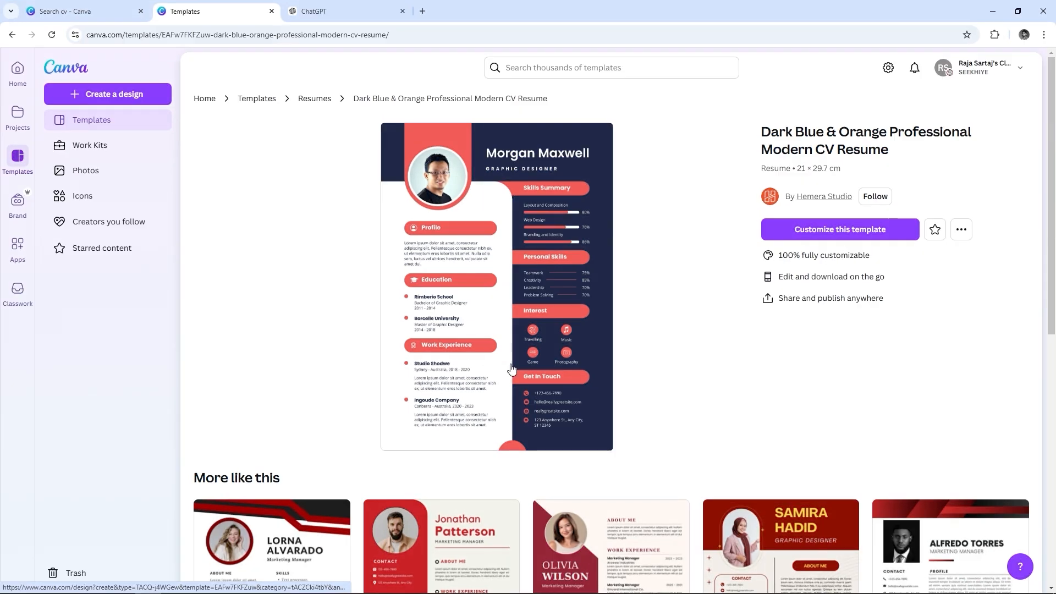
Customize the Dark Blue & Orange CV template and zoom in to about 214% on the header
{"action": "left_click", "coordinate": [839, 236]}
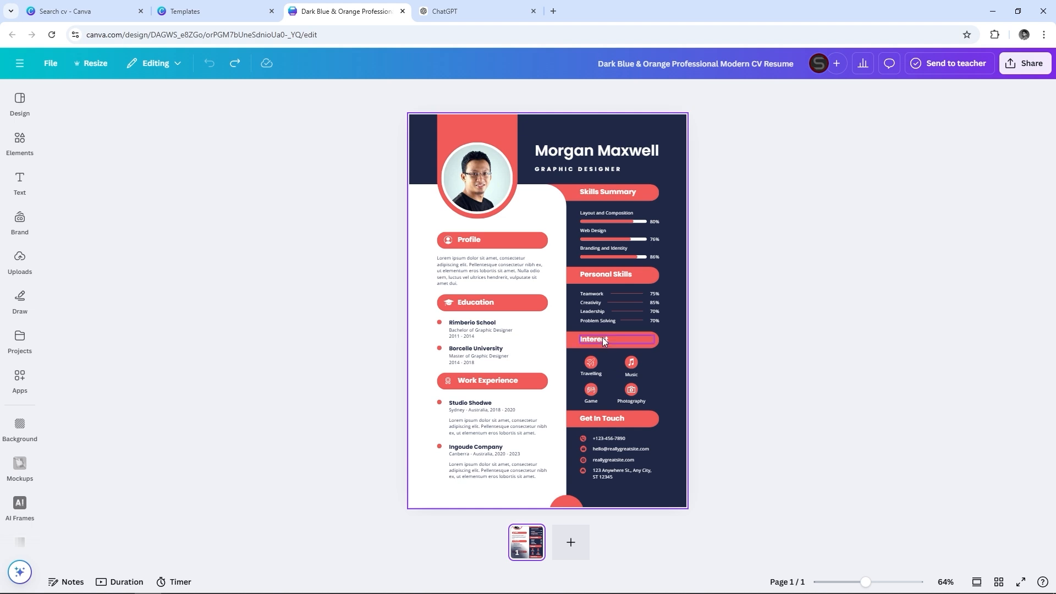
{"action": "scroll", "coordinate": [542, 165], "scroll_direction": "up", "scroll_amount": 5, "text": "ctrl"}
{"action": "scroll", "coordinate": [533, 162], "scroll_direction": "up", "scroll_amount": 4, "text": "ctrl"}
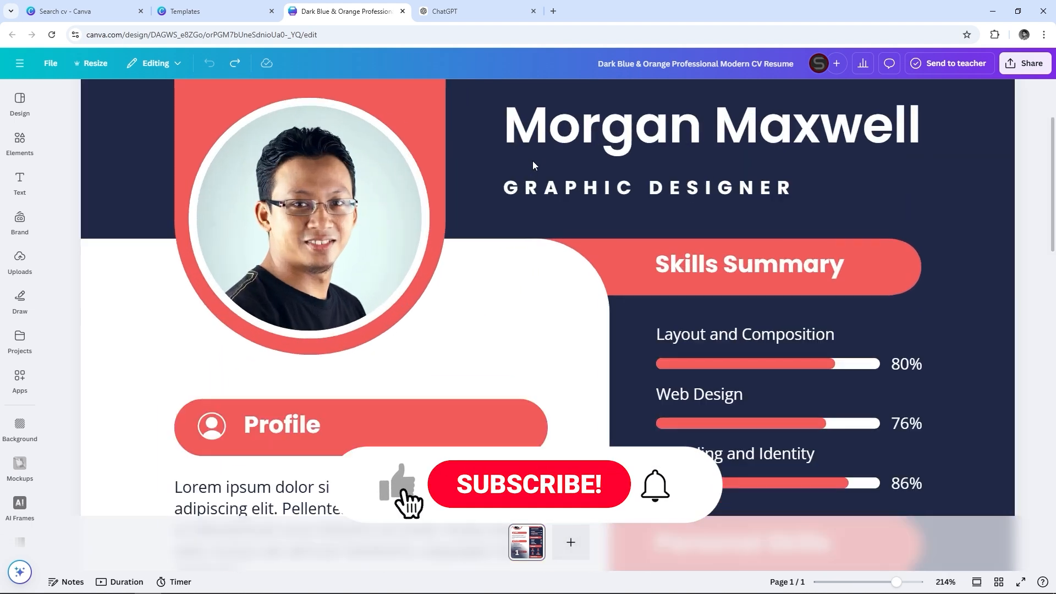
{"action": "scroll", "coordinate": [520, 176], "scroll_direction": "up", "scroll_amount": 2}
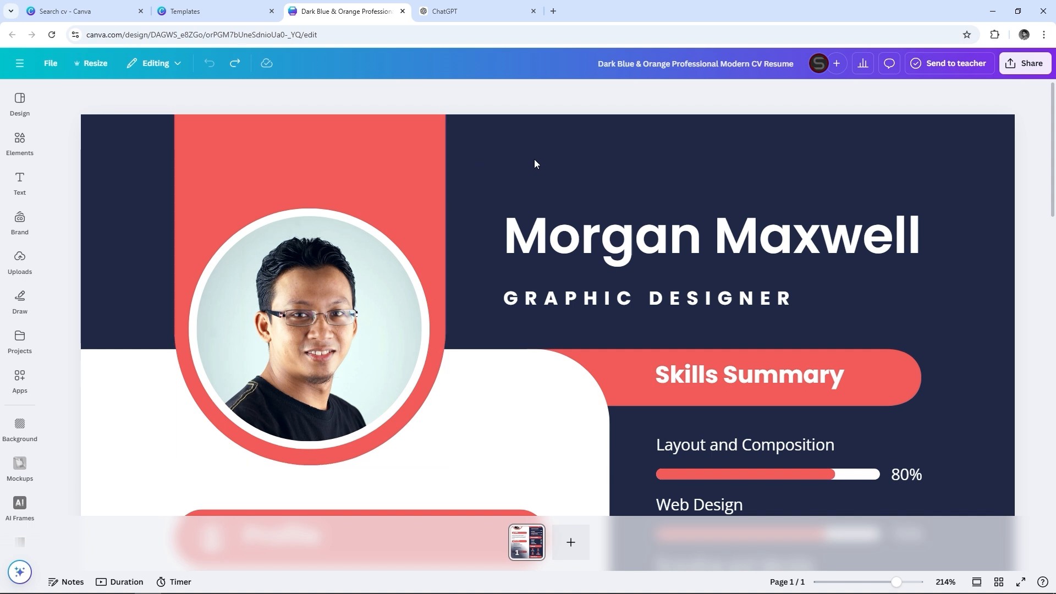
Make the red shape behind the photo Cobalt blue and apply the change to every red element
{"action": "left_click", "coordinate": [437, 152]}
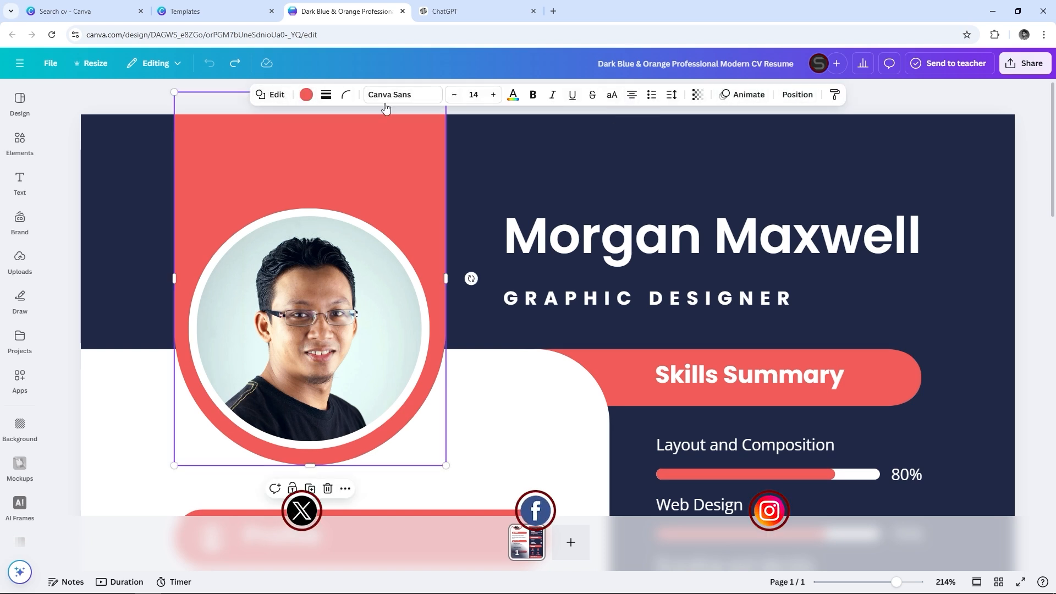
{"action": "left_click", "coordinate": [311, 99]}
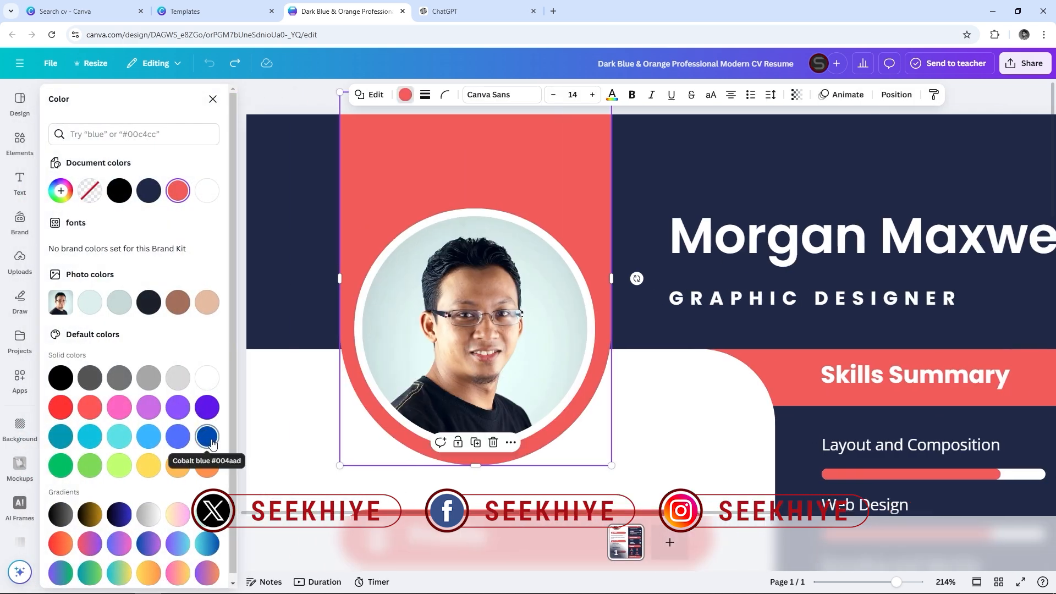
{"action": "left_click", "coordinate": [208, 437]}
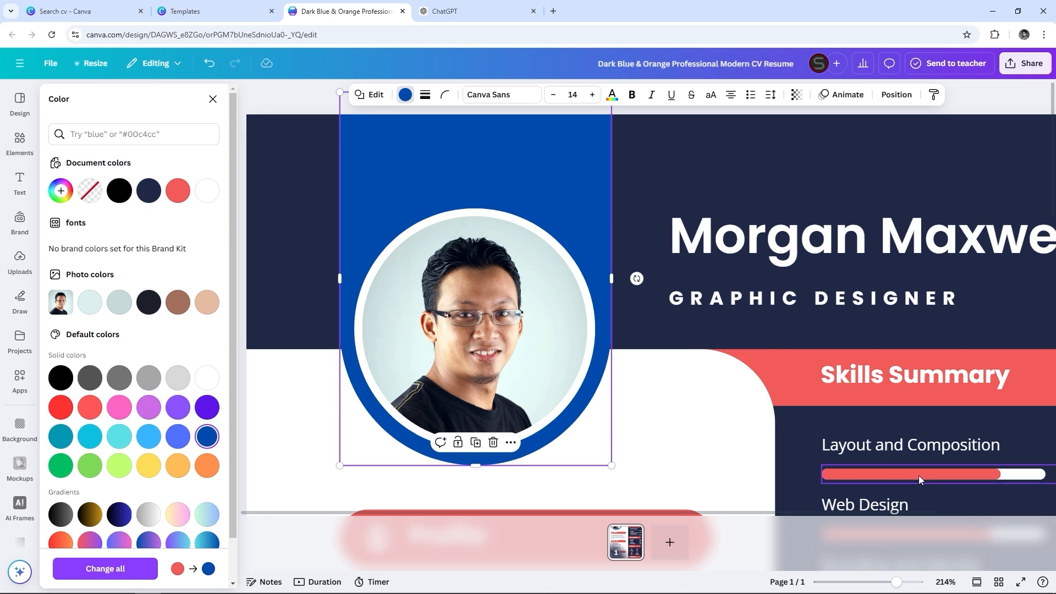
{"action": "left_click_drag", "start_coordinate": [896, 586], "coordinate": [875, 586]}
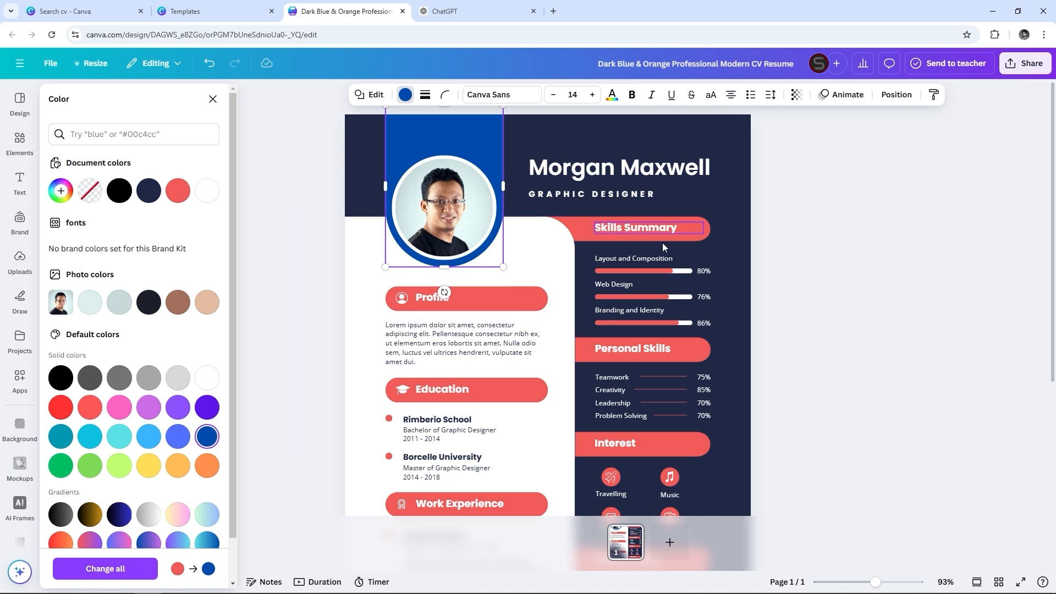
{"action": "scroll", "coordinate": [633, 410], "scroll_direction": "down", "scroll_amount": 2}
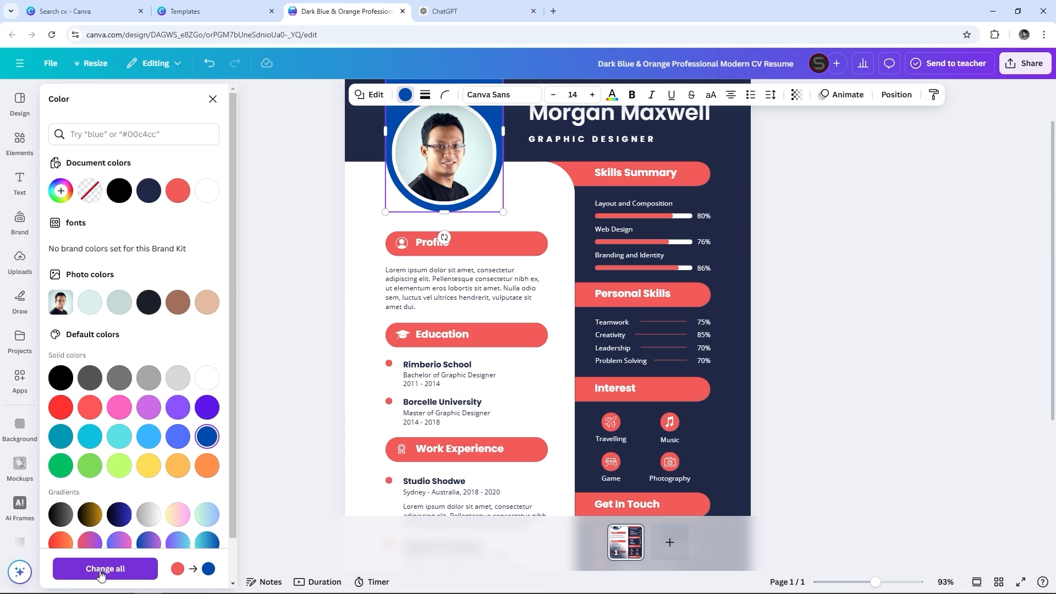
{"action": "left_click", "coordinate": [101, 571]}
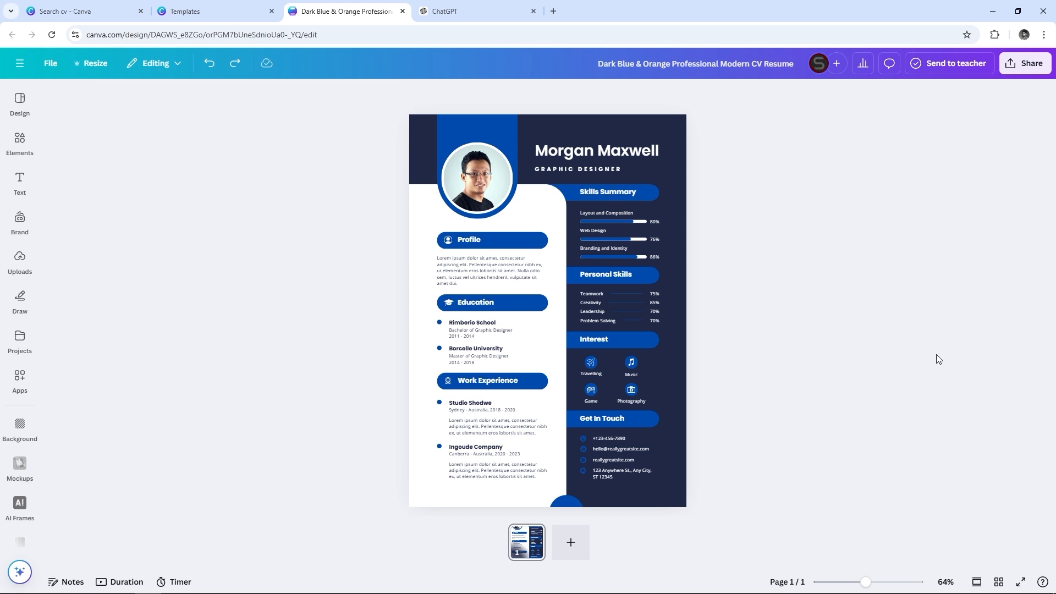
Delete the sample portrait from the circular photo frame and show the uploaded images
{"action": "scroll", "coordinate": [487, 177], "scroll_direction": "up", "scroll_amount": 3}
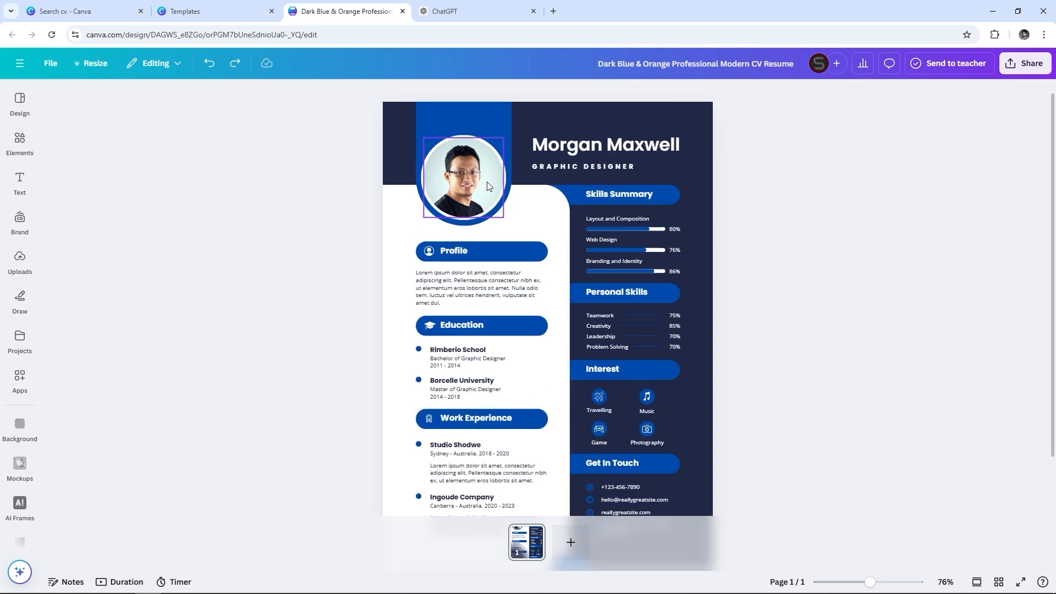
{"action": "scroll", "coordinate": [463, 194], "scroll_direction": "up", "scroll_amount": 3}
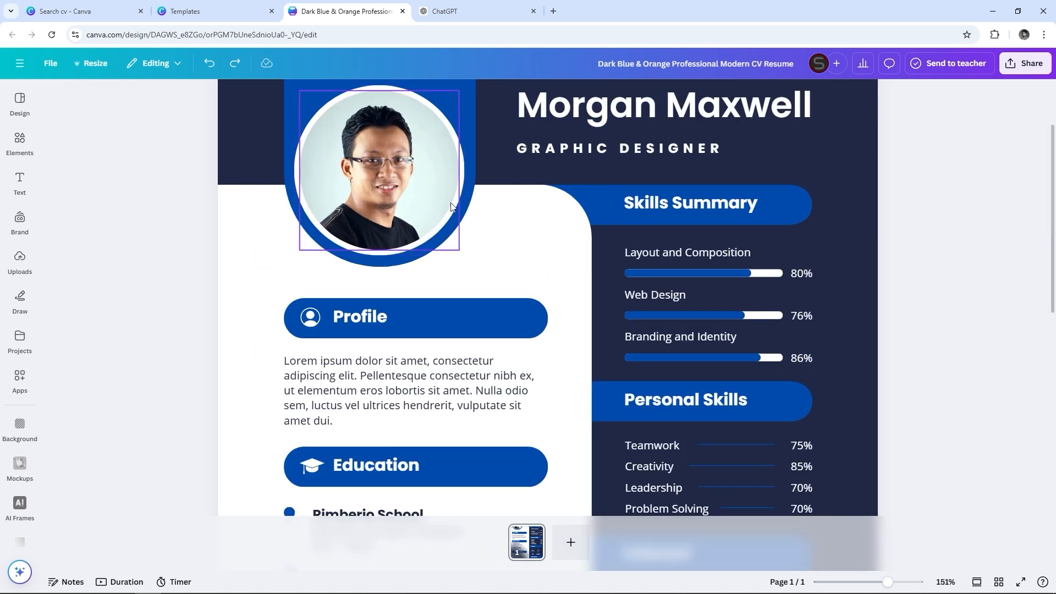
{"action": "double_click", "coordinate": [382, 256]}
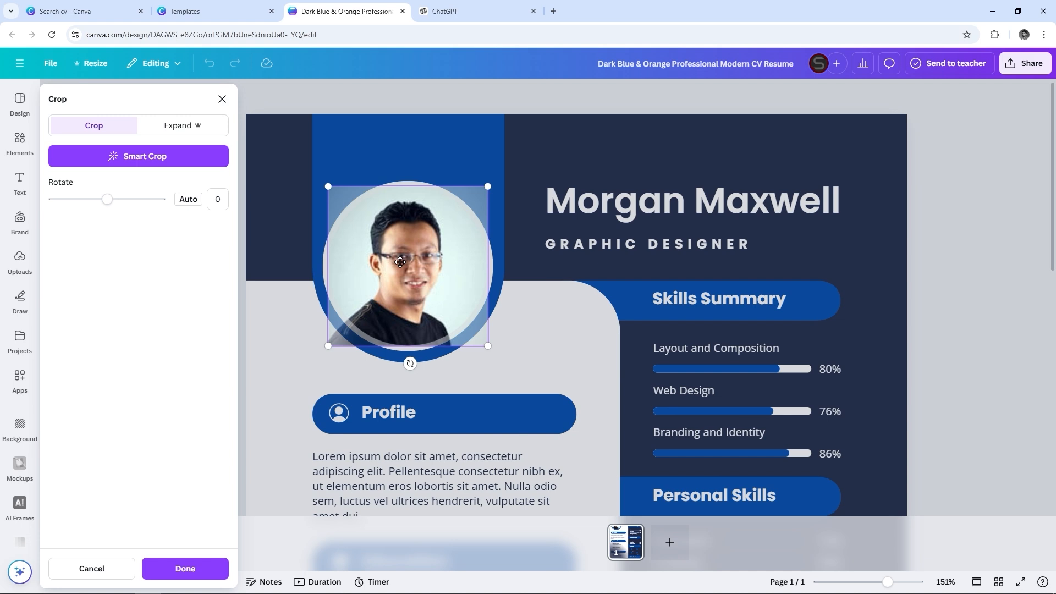
{"action": "key", "text": "Delete"}
{"action": "mouse_move", "coordinate": [388, 254]}
{"action": "left_mouse_down"}
{"action": "mouse_move", "coordinate": [410, 287]}
{"action": "mouse_move", "coordinate": [388, 257]}
{"action": "left_mouse_up"}
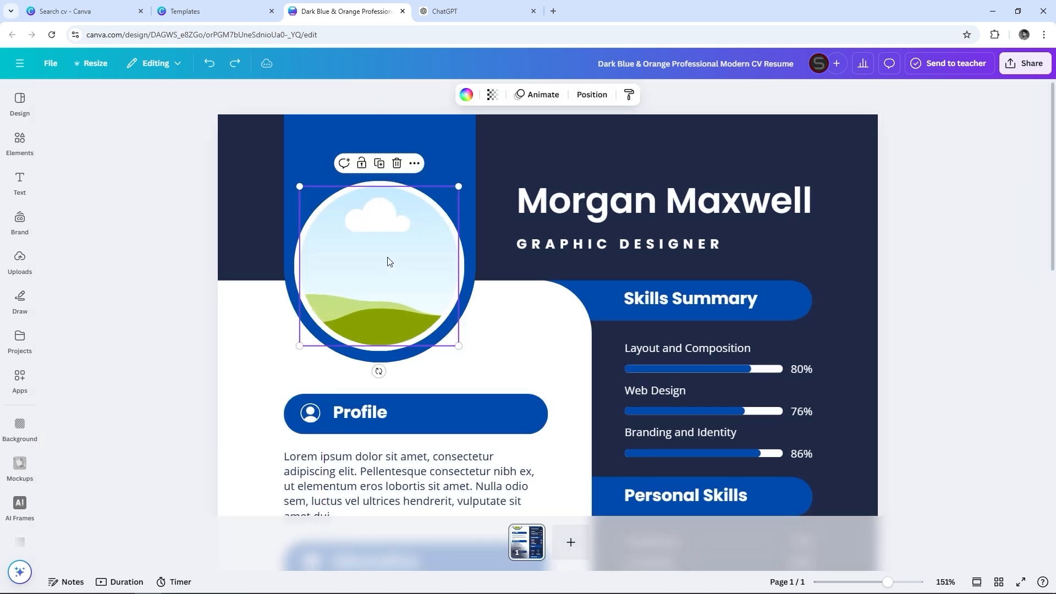
{"action": "left_click", "coordinate": [21, 266]}
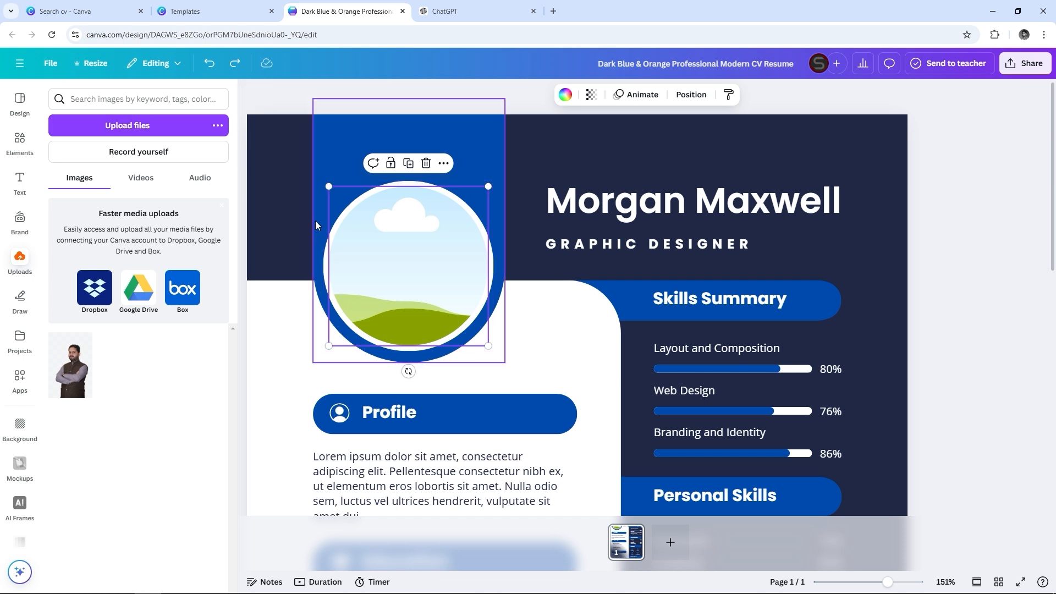
Add the uploaded portrait to the CV, shrink it and drop it into the circular frame
{"action": "left_click", "coordinate": [75, 374]}
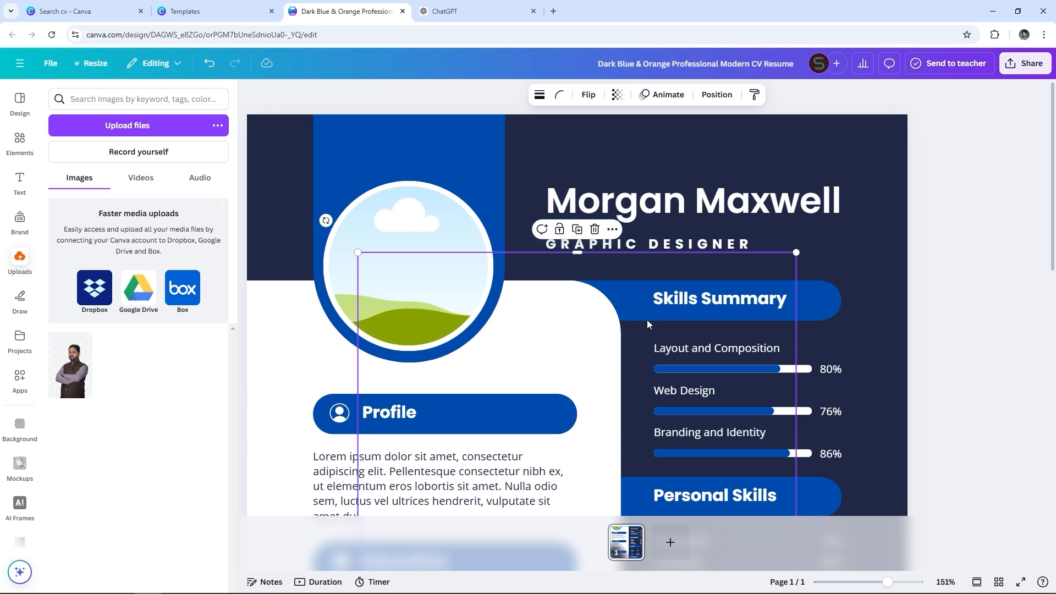
{"action": "scroll", "coordinate": [647, 319], "scroll_direction": "down", "scroll_amount": 1}
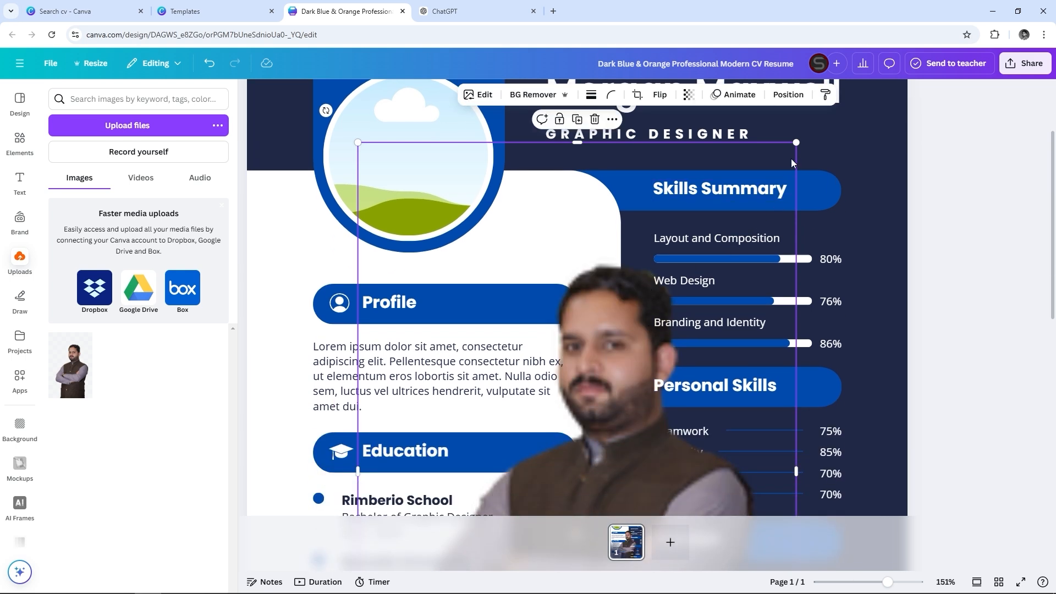
{"action": "left_click_drag", "start_coordinate": [798, 143], "coordinate": [648, 338]}
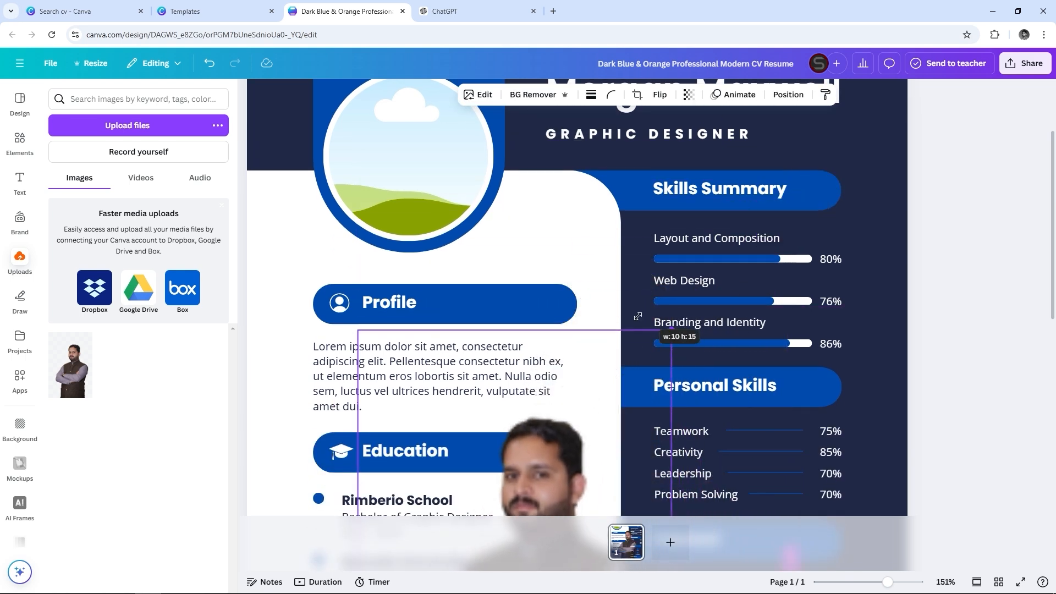
{"action": "left_click_drag", "start_coordinate": [583, 399], "coordinate": [498, 230]}
{"action": "scroll", "coordinate": [633, 447], "scroll_direction": "down", "scroll_amount": 2}
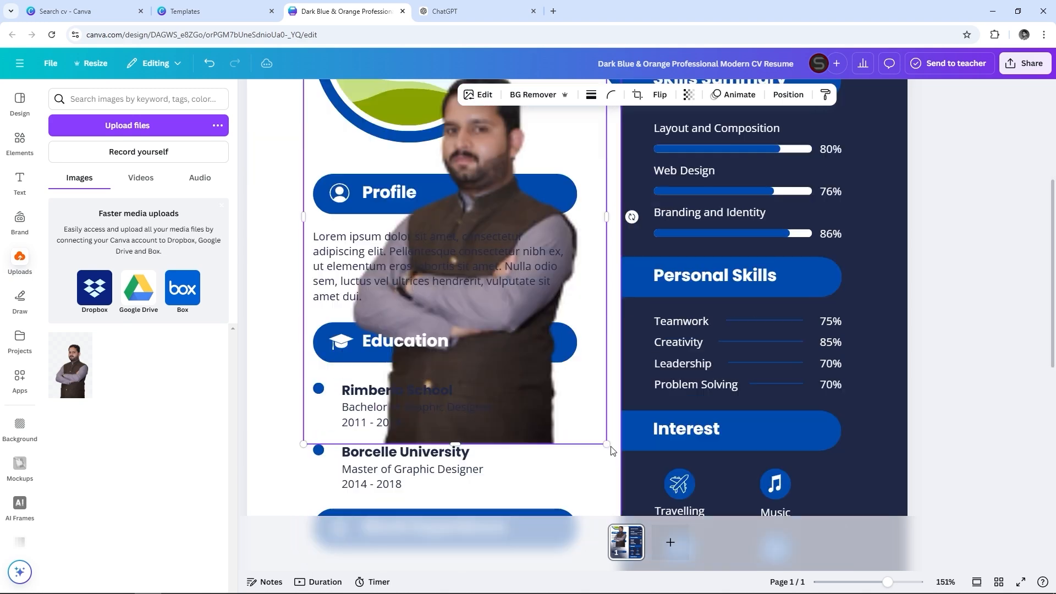
{"action": "left_click_drag", "start_coordinate": [608, 443], "coordinate": [476, 247]}
{"action": "scroll", "coordinate": [413, 344], "scroll_direction": "up", "scroll_amount": 4}
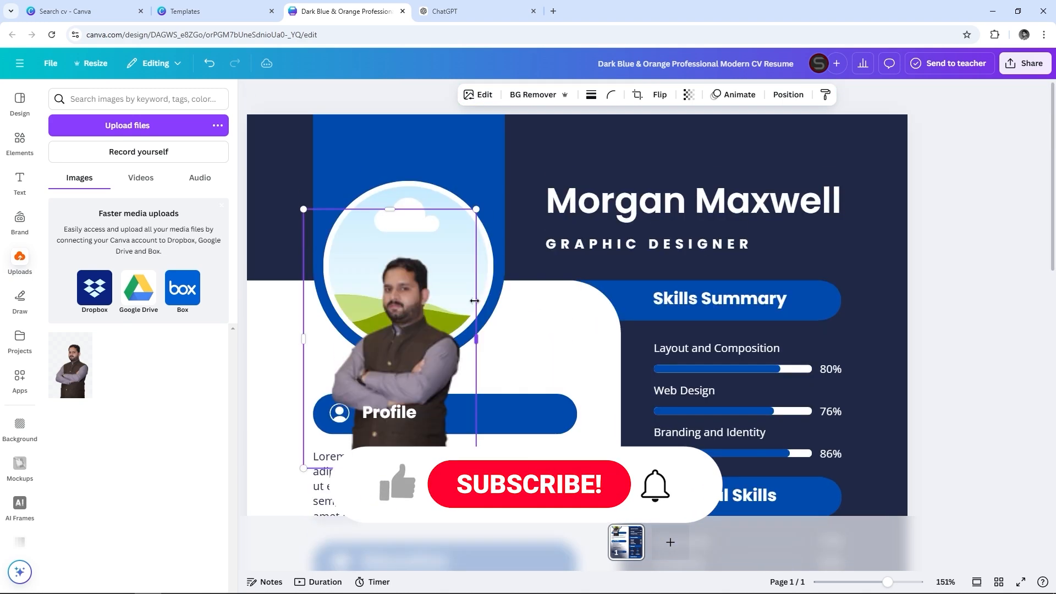
{"action": "left_click_drag", "start_coordinate": [412, 344], "coordinate": [426, 297]}
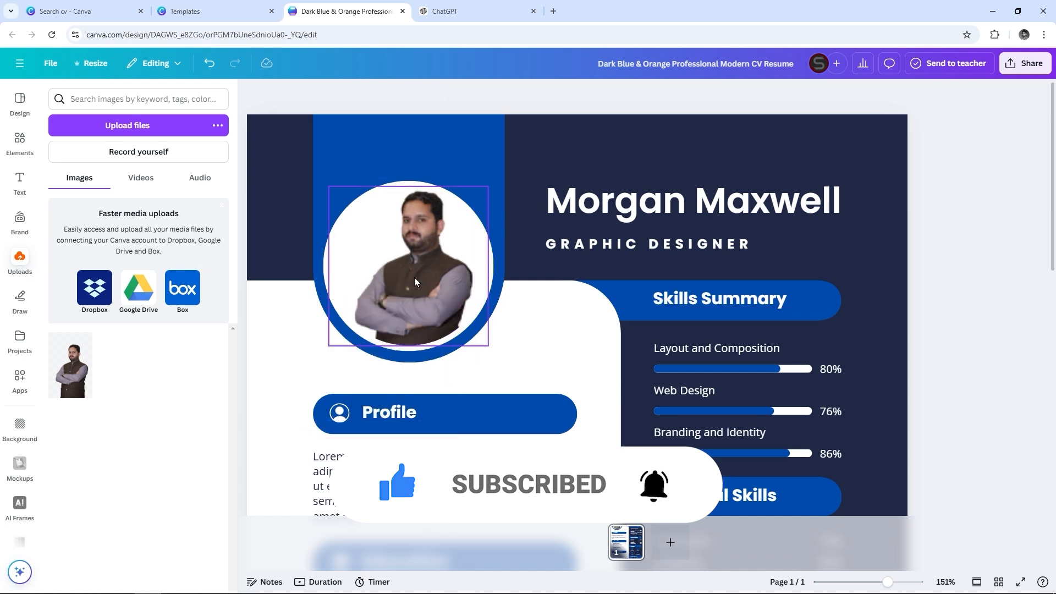
Enlarge and reposition the portrait inside the circle so the face is centred
{"action": "left_click", "coordinate": [415, 282]}
{"action": "double_click", "coordinate": [410, 276]}
{"action": "left_click_drag", "start_coordinate": [330, 383], "coordinate": [282, 432]}
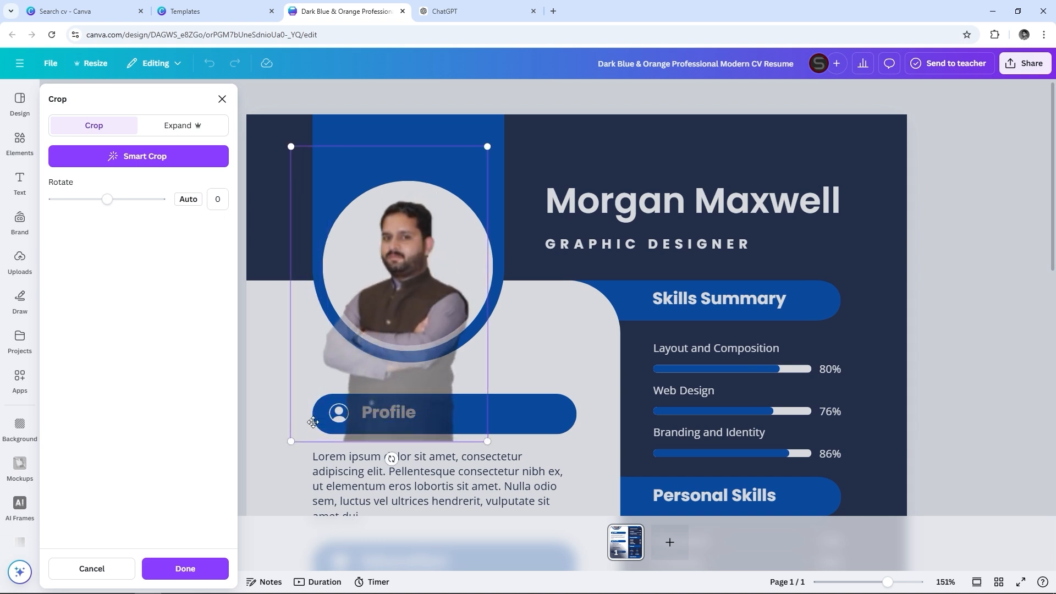
{"action": "left_click_drag", "start_coordinate": [485, 444], "coordinate": [500, 465]}
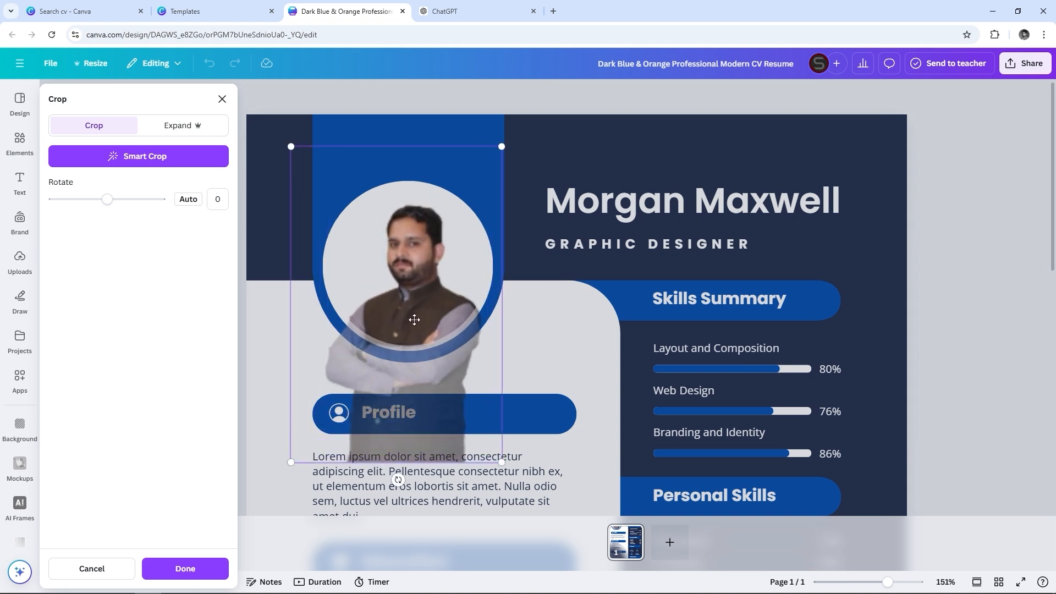
{"action": "left_click_drag", "start_coordinate": [411, 315], "coordinate": [408, 310]}
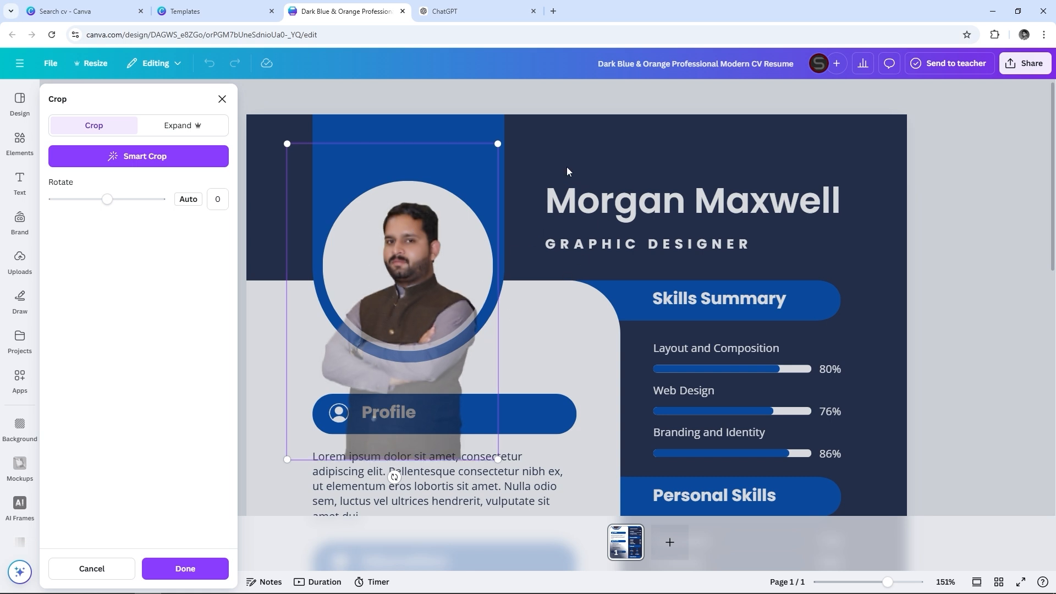
{"action": "left_click", "coordinate": [576, 152]}
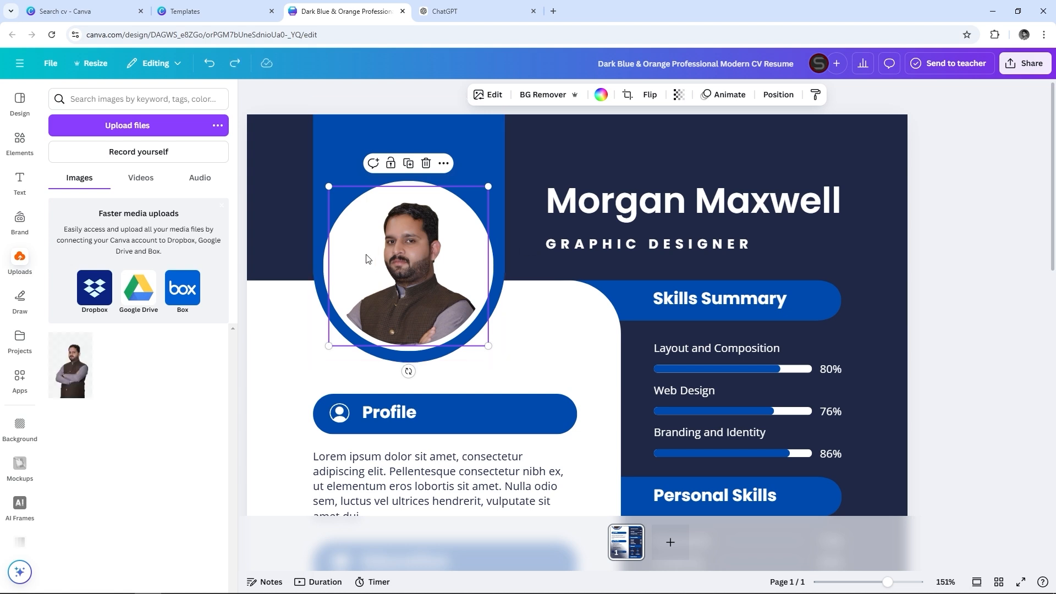
Lock the framed photo in place and undo an accidental move of the photo group
{"action": "right_click", "coordinate": [416, 266]}
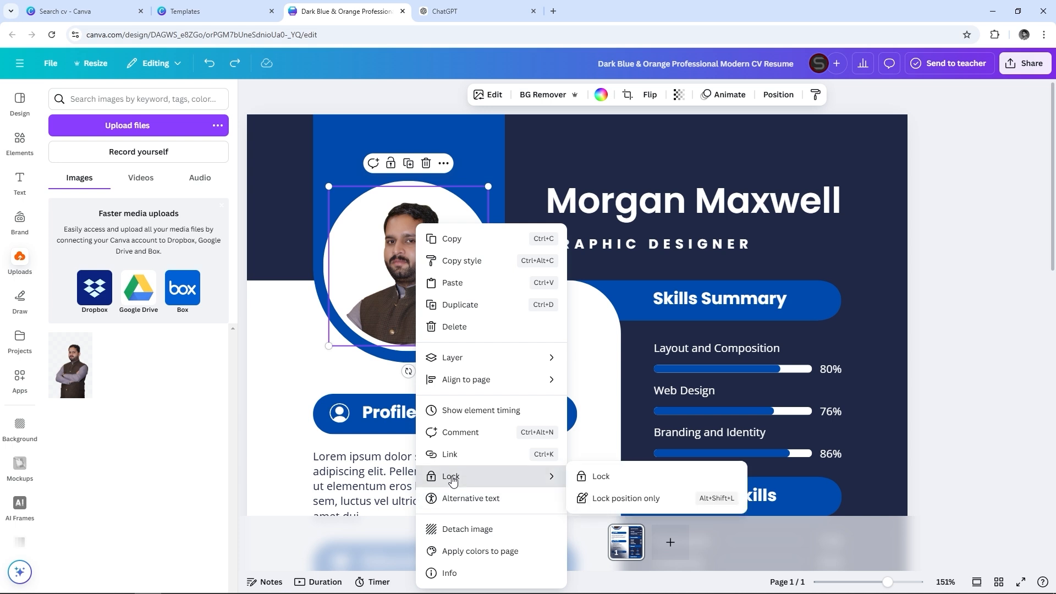
{"action": "left_click", "coordinate": [506, 476]}
{"action": "left_click", "coordinate": [562, 158]}
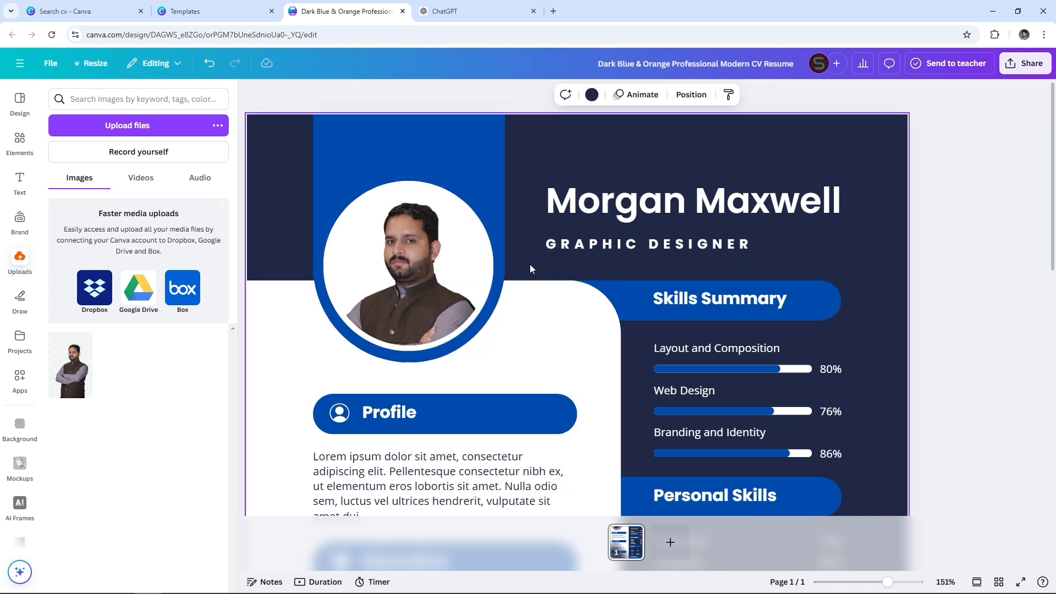
{"action": "left_click", "coordinate": [406, 268]}
{"action": "left_click_drag", "start_coordinate": [405, 295], "coordinate": [432, 283]}
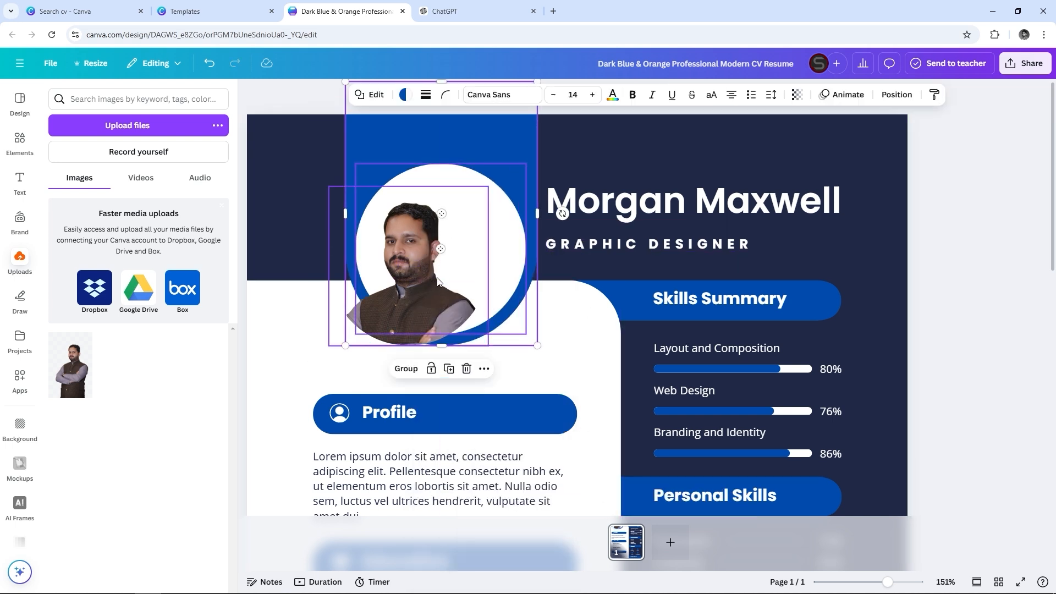
{"action": "key", "text": "ctrl+z"}
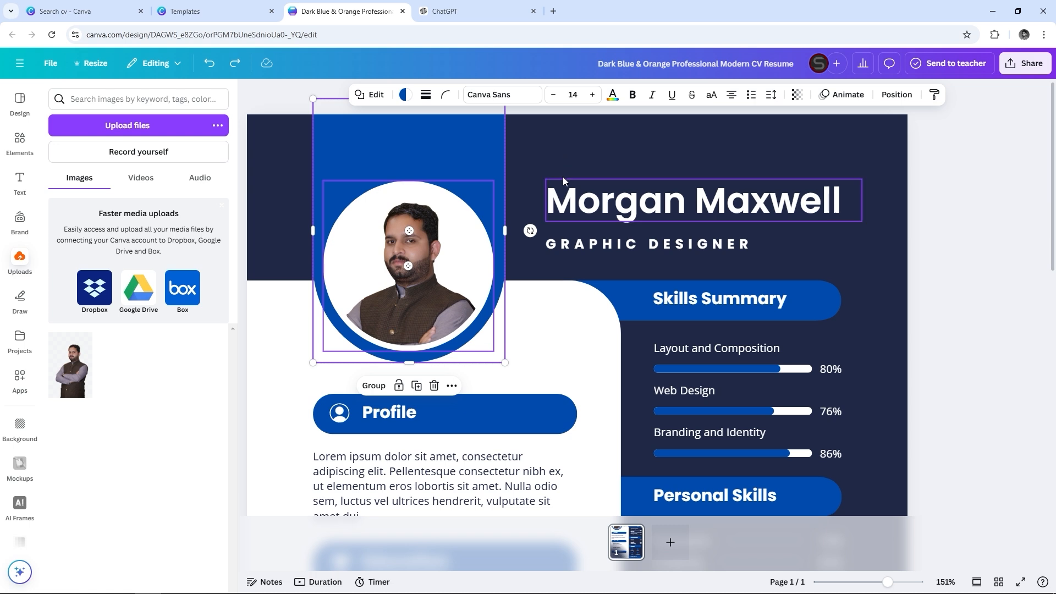
Replace the Morgan Maxwell heading with the owner's full name
{"action": "left_click", "coordinate": [570, 206]}
{"action": "left_click", "coordinate": [571, 203]}
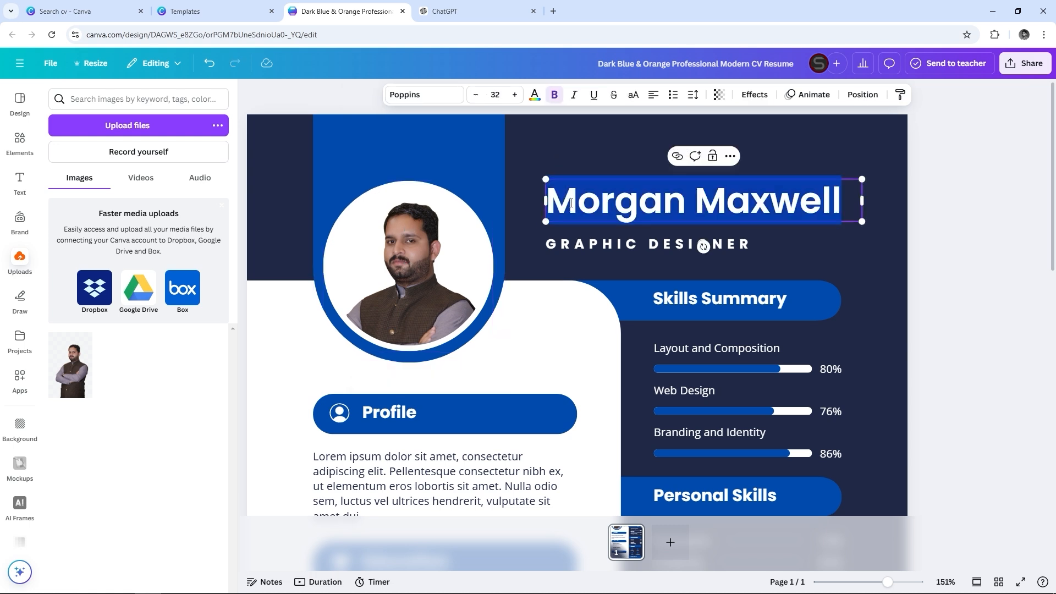
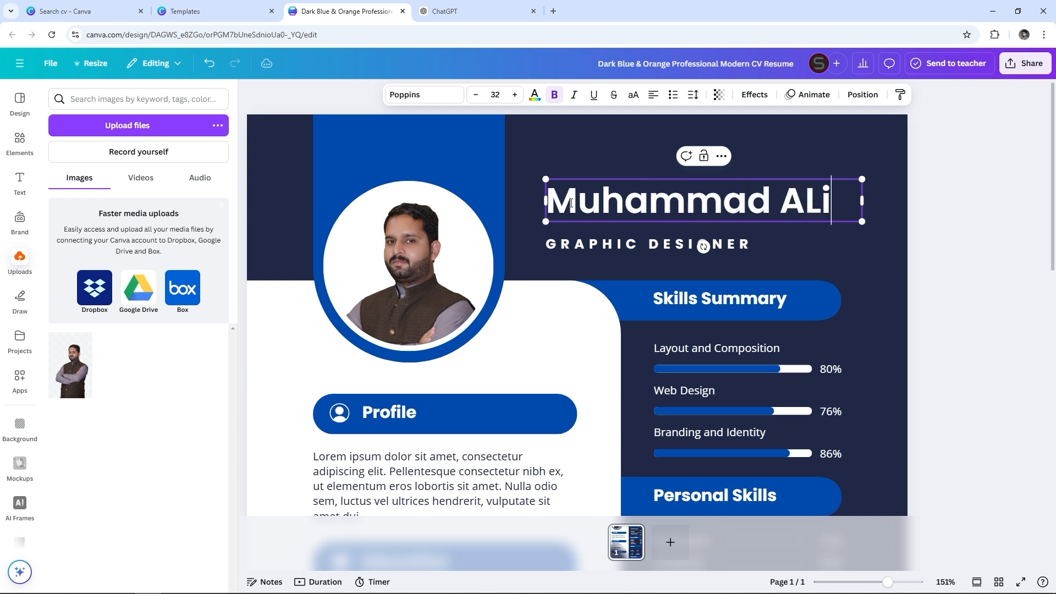
{"action": "left_click", "coordinate": [773, 256]}
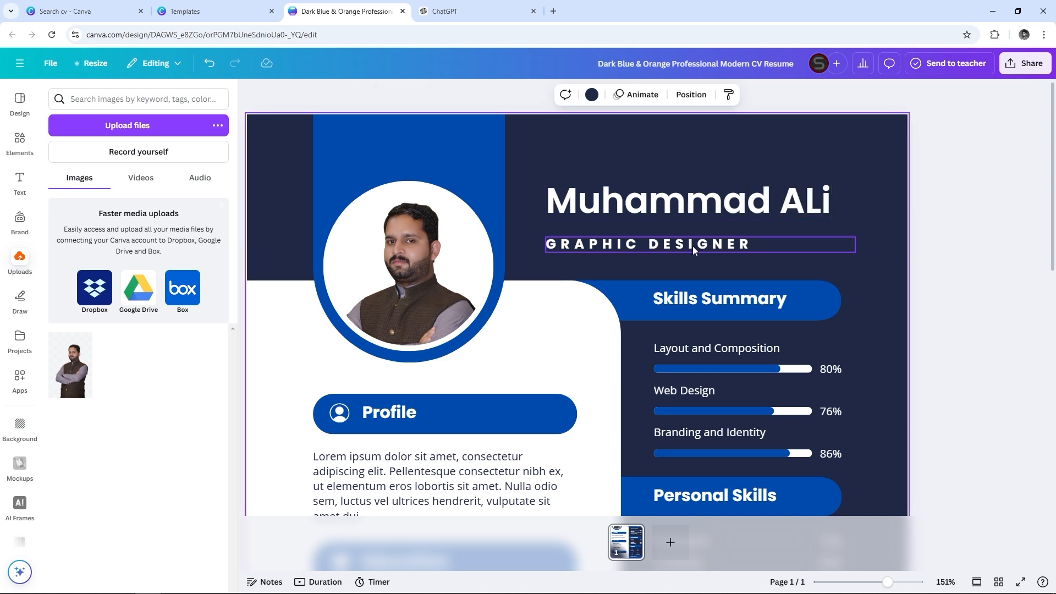
Narrow the GRAPHIC DESIGNER text box to fit its words and centre it under the name
{"action": "left_click", "coordinate": [694, 246]}
{"action": "left_click", "coordinate": [694, 245]}
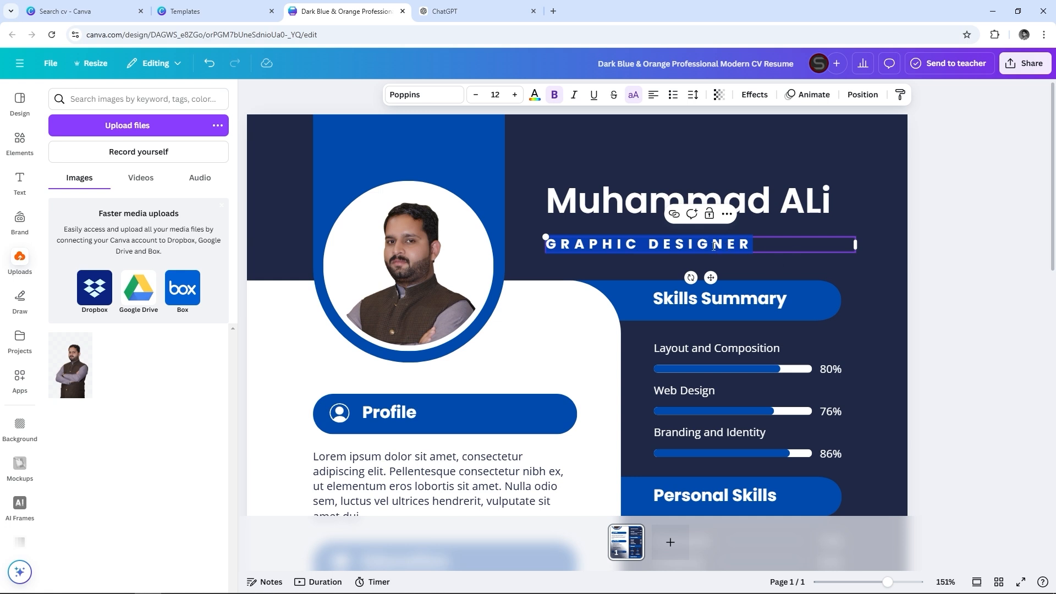
{"action": "left_click", "coordinate": [713, 245]}
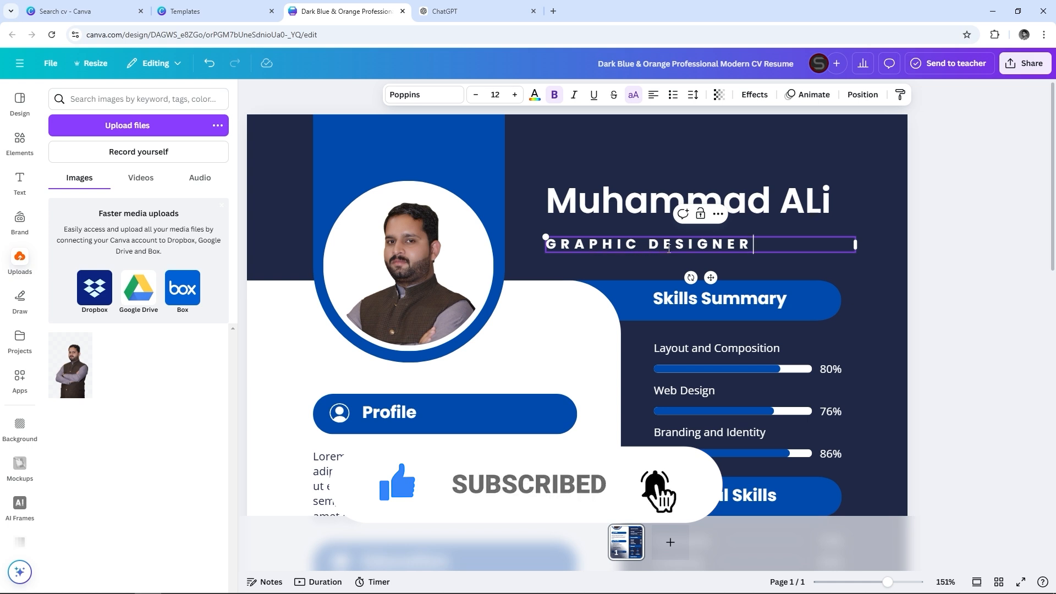
{"action": "key", "text": "Escape"}
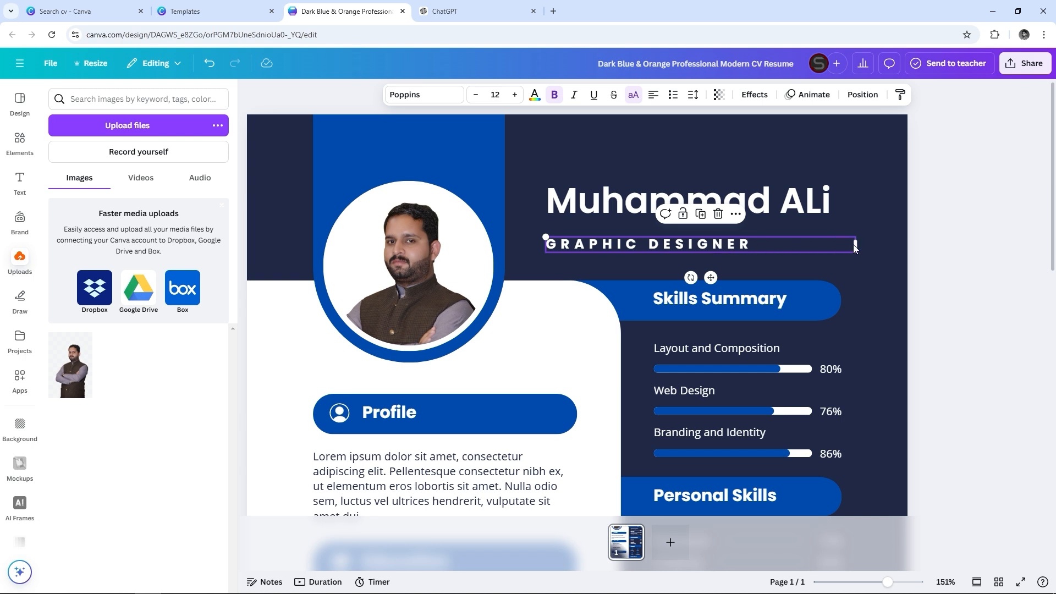
{"action": "left_click_drag", "start_coordinate": [857, 243], "coordinate": [819, 246]}
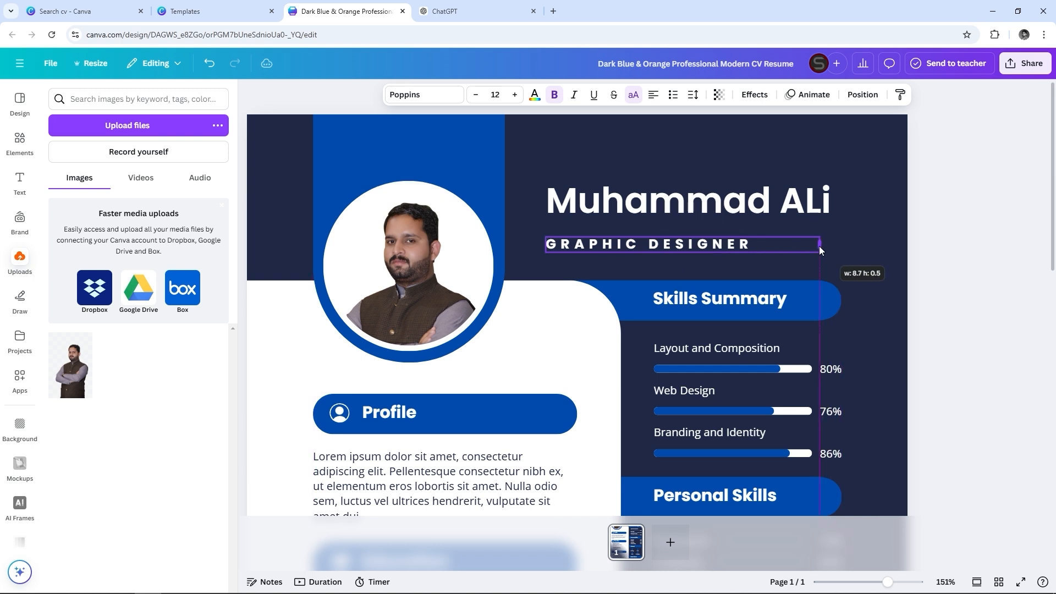
{"action": "key", "text": "ctrl+z"}
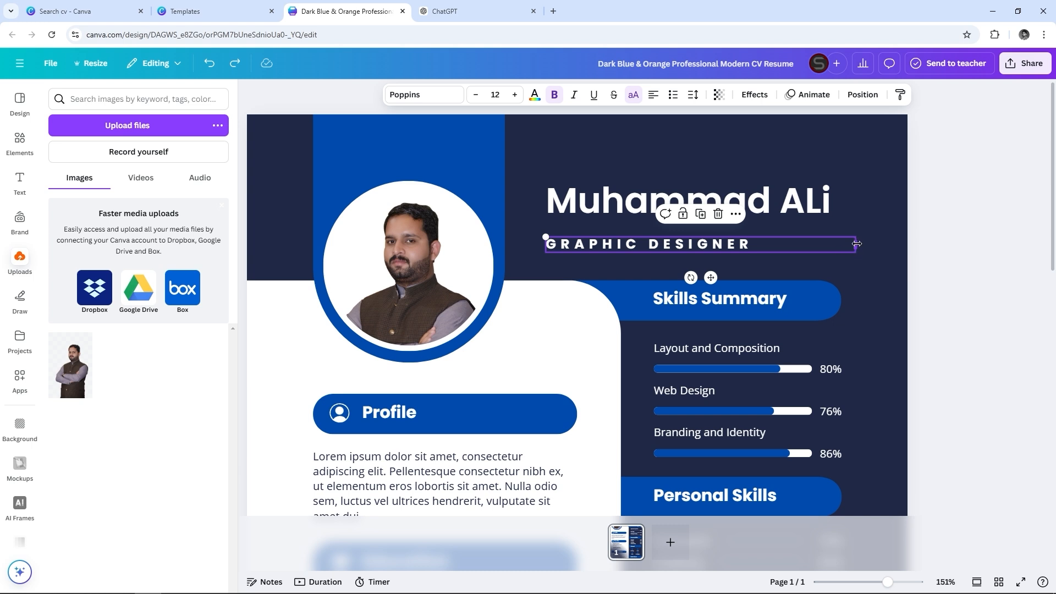
{"action": "left_click_drag", "start_coordinate": [857, 244], "coordinate": [757, 241]}
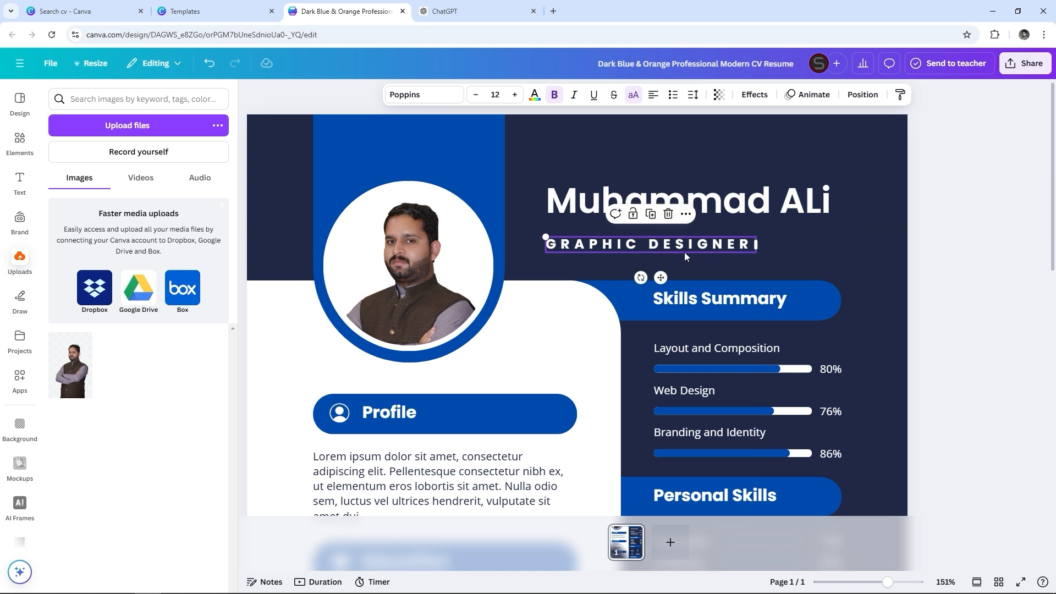
{"action": "left_click_drag", "start_coordinate": [680, 247], "coordinate": [719, 228]}
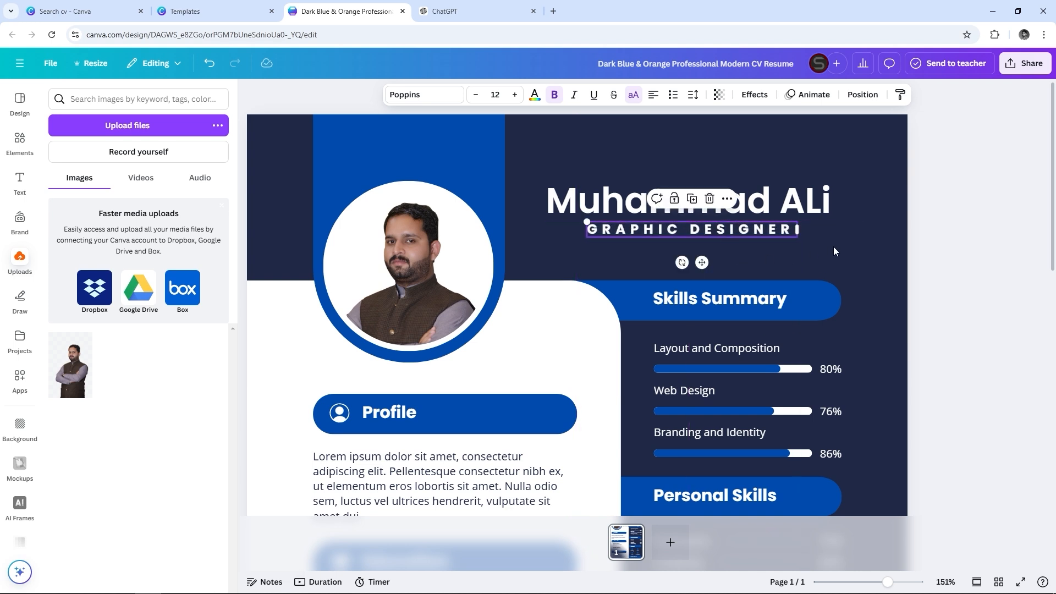
{"action": "left_click", "coordinate": [833, 246]}
{"action": "scroll", "coordinate": [833, 246], "scroll_direction": "down", "scroll_amount": 2}
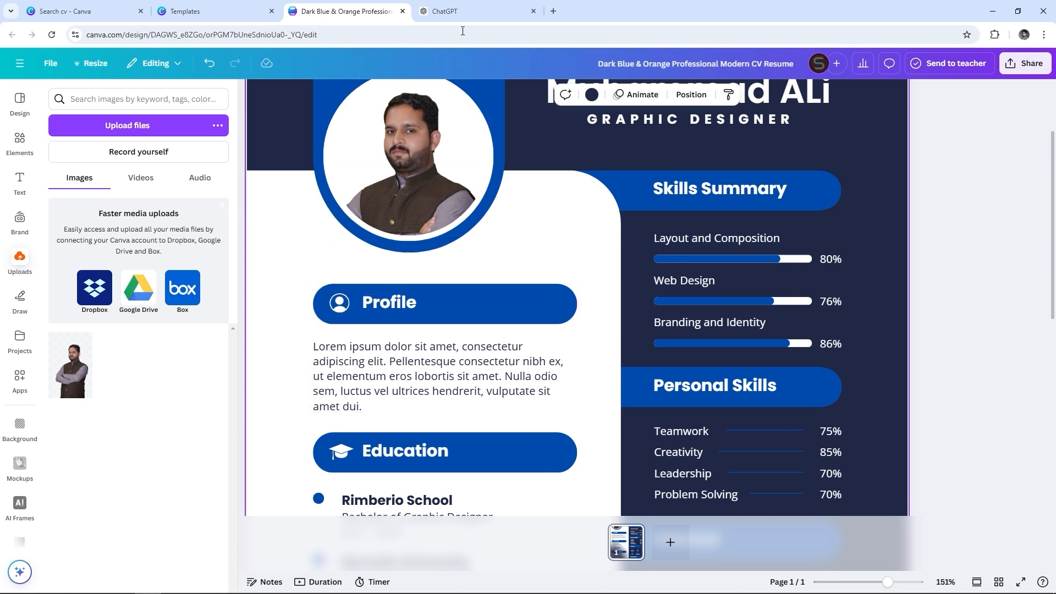
Ask ChatGPT for a 'graphics designer about me' bio
{"action": "left_click", "coordinate": [457, 10]}
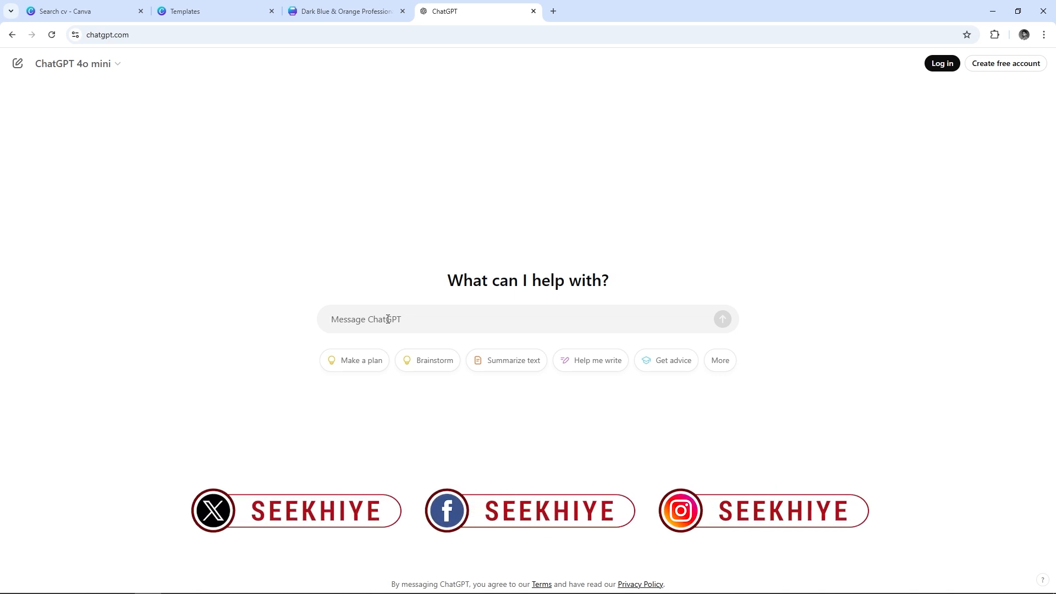
{"action": "type", "text": "graphics"}
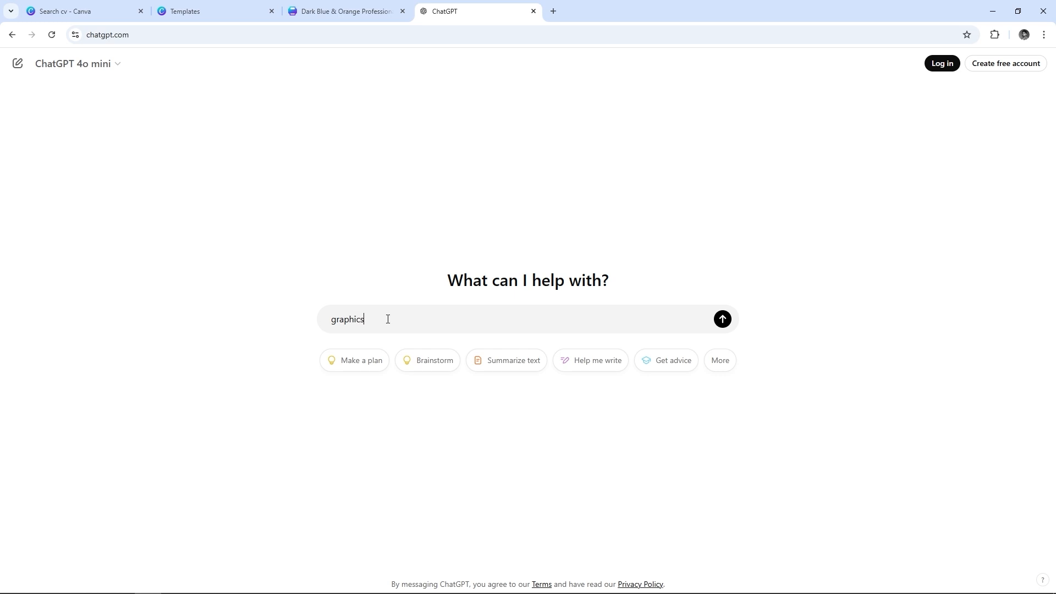
{"action": "type", "text": " designer about me"}
{"action": "left_click", "coordinate": [721, 319]}
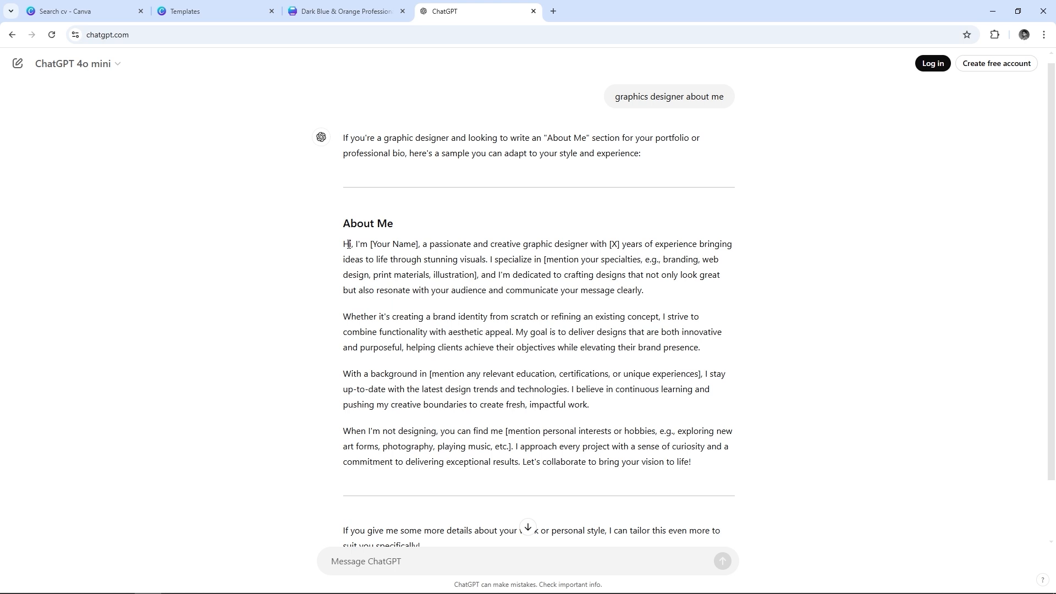
Copy the first paragraph of ChatGPT's About Me answer
{"action": "left_click_drag", "start_coordinate": [347, 244], "coordinate": [477, 275]}
{"action": "right_click", "coordinate": [404, 255]}
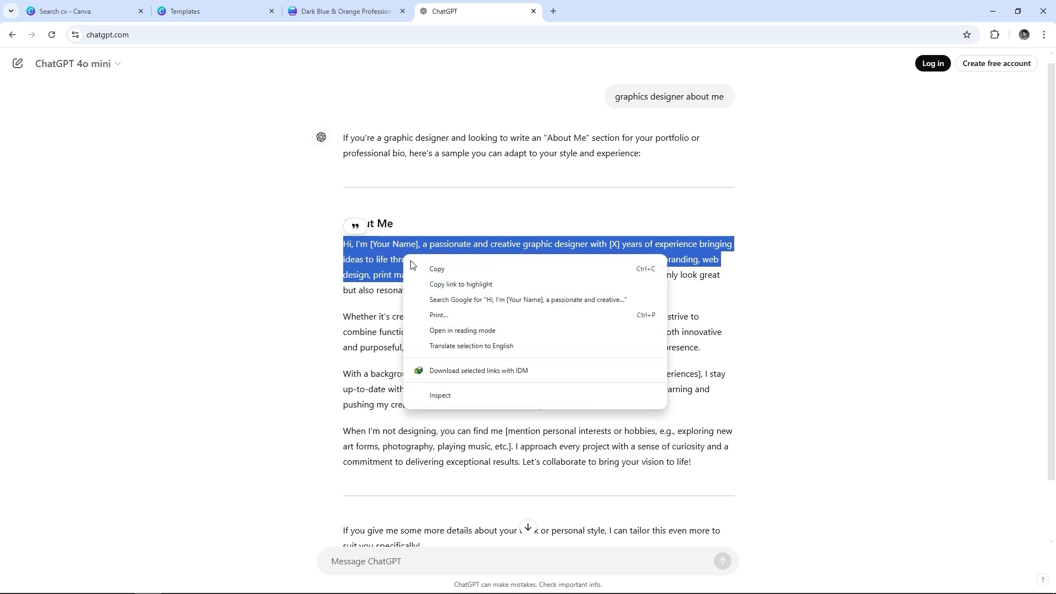
{"action": "left_click", "coordinate": [432, 267]}
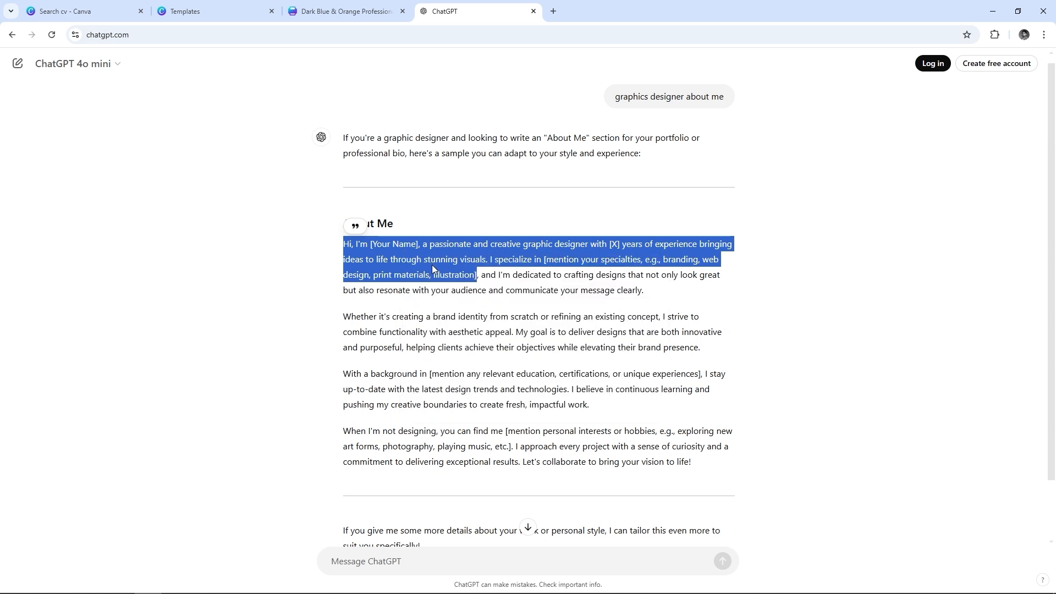
Paste the copied bio over the Lorem ipsum Profile paragraph in the CV
{"action": "left_click", "coordinate": [334, 15]}
{"action": "double_click", "coordinate": [389, 352]}
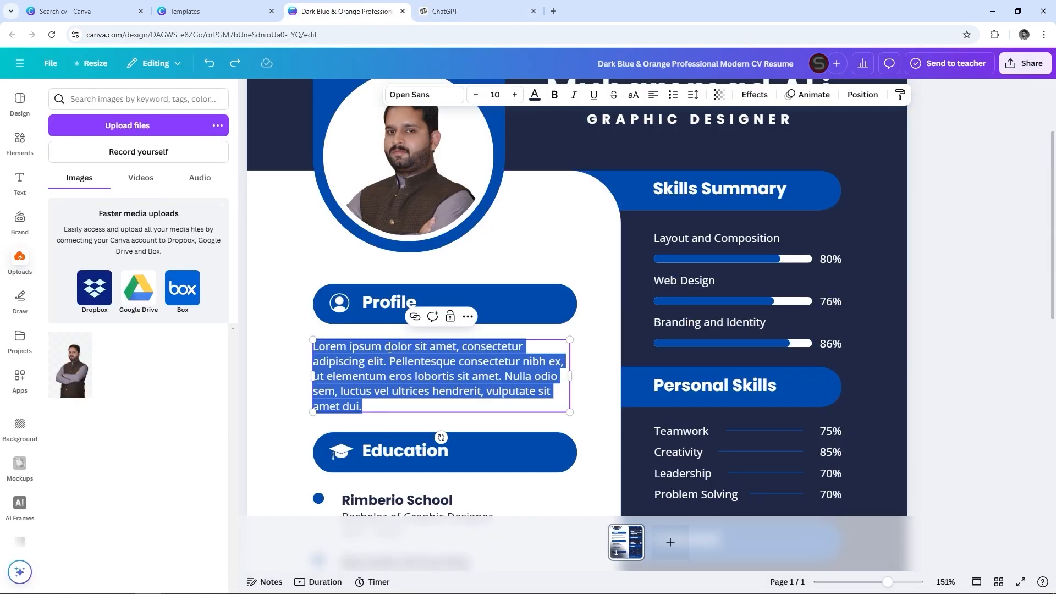
{"action": "key", "text": "ctrl+v"}
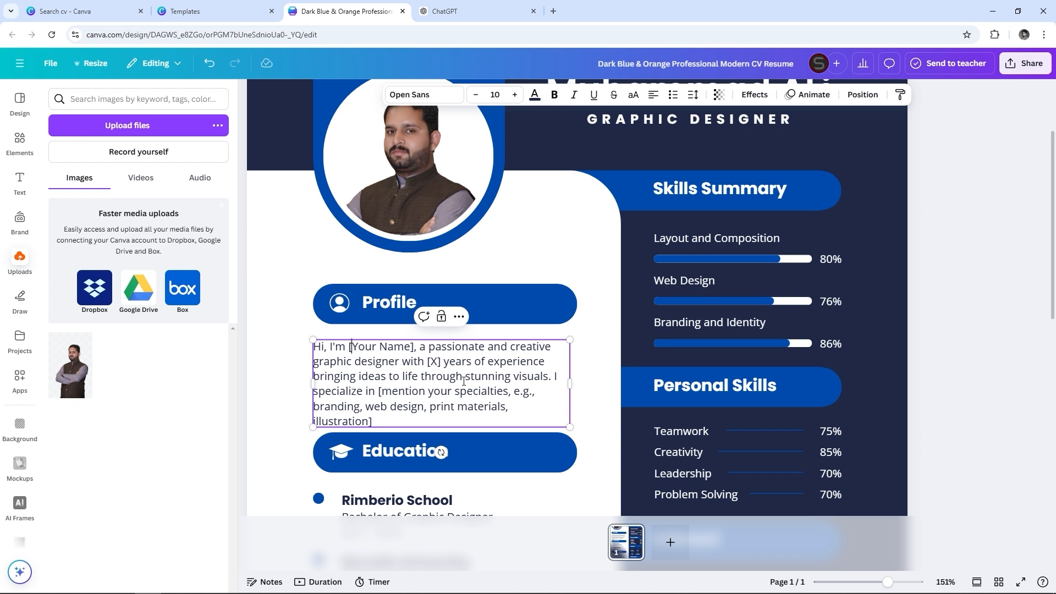
Remove the 'Hi,' greeting and [Your Name] placeholder, and change the X years to 10+
{"action": "key", "text": "Right"}
{"action": "key", "text": "Right"}
{"action": "key", "text": "Right"}
{"action": "key", "text": "Right"}
{"action": "key", "text": "ctrl+shift+Left"}
{"action": "key", "text": "ctrl+shift+Left"}
{"action": "key", "text": "ctrl+shift+Left"}
{"action": "key", "text": "ctrl+shift+Left"}
{"action": "key", "text": "BackSpace"}
{"action": "key", "text": "BackSpace"}
{"action": "key", "text": "ctrl+Left"}
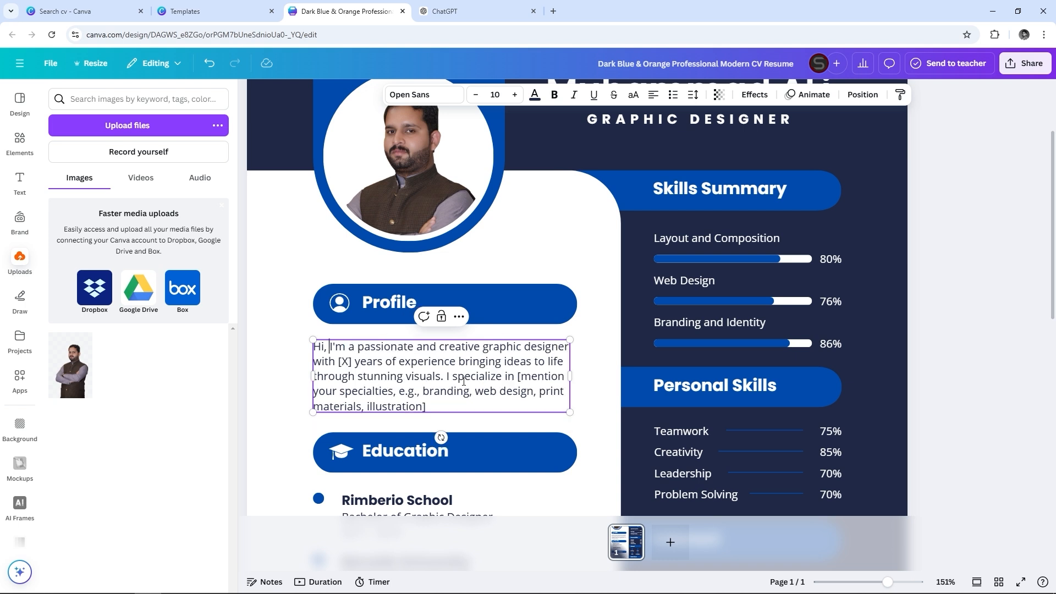
{"action": "key", "text": "BackSpace"}
{"action": "key", "text": "BackSpace"}
{"action": "key", "text": "BackSpace"}
{"action": "key", "text": "BackSpace"}
{"action": "key", "text": "Down"}
{"action": "key", "text": "ctrl+Right"}
{"action": "key", "text": "ctrl+Right"}
{"action": "key", "text": "Right"}
{"action": "key", "text": "BackSpace"}
{"action": "type", "text": "10+"}
{"action": "left_click", "coordinate": [596, 369]}
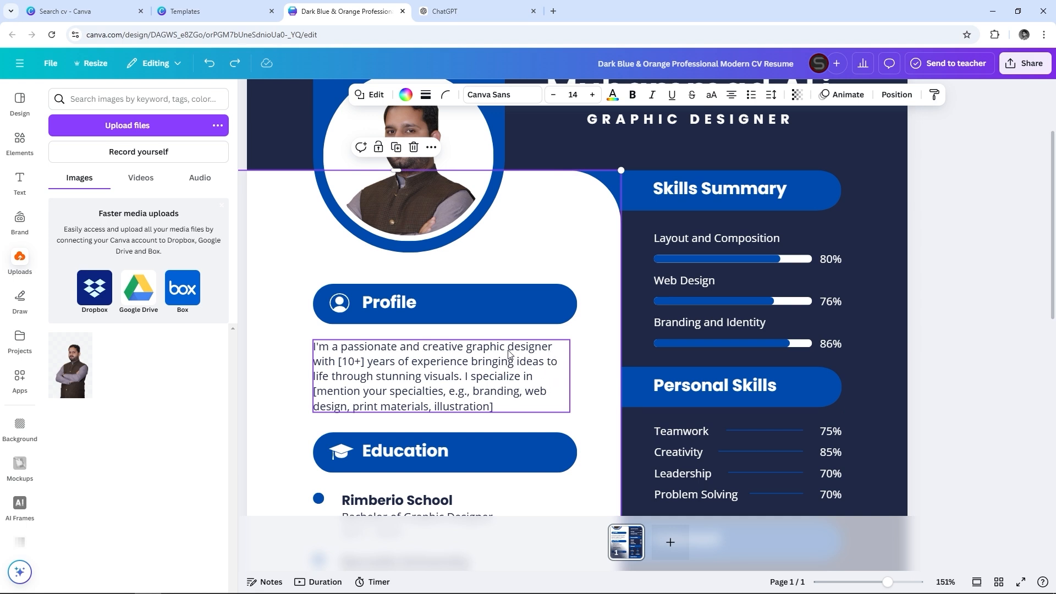
Set the profile paragraph alignment to Justify, undoing an accidental shift first
{"action": "left_click_drag", "start_coordinate": [512, 356], "coordinate": [529, 354]}
{"action": "key", "text": "ctrl+z"}
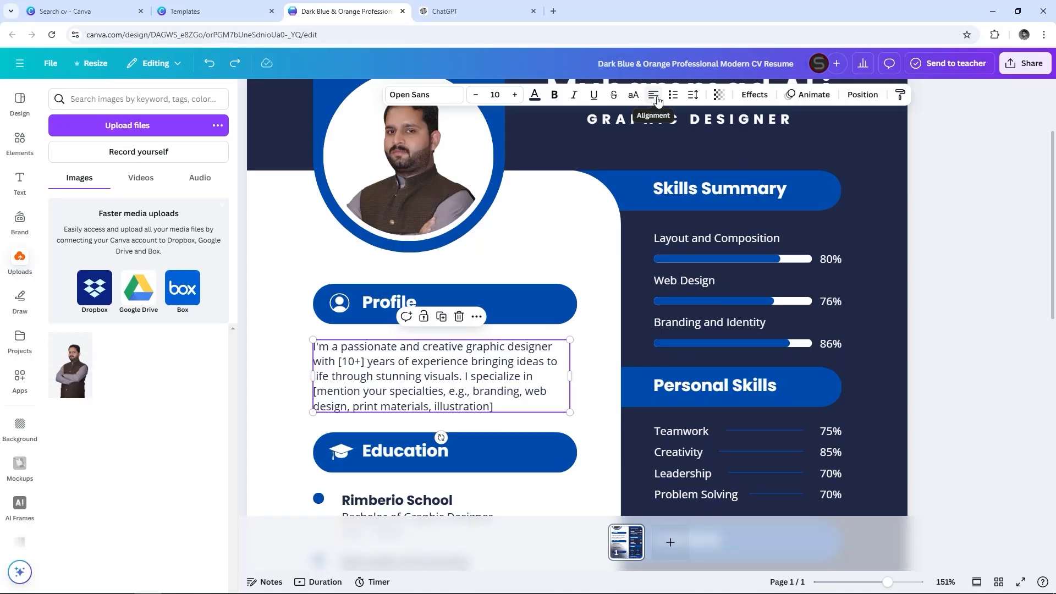
{"action": "left_click", "coordinate": [654, 95]}
{"action": "left_click", "coordinate": [654, 95]}
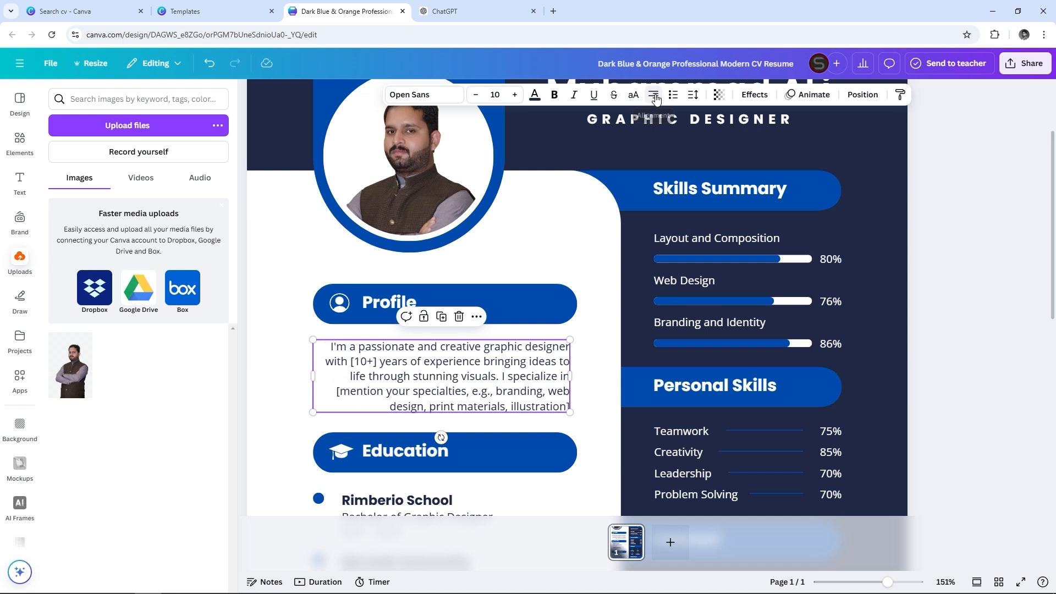
{"action": "left_click", "coordinate": [653, 95]}
{"action": "left_click", "coordinate": [571, 374]}
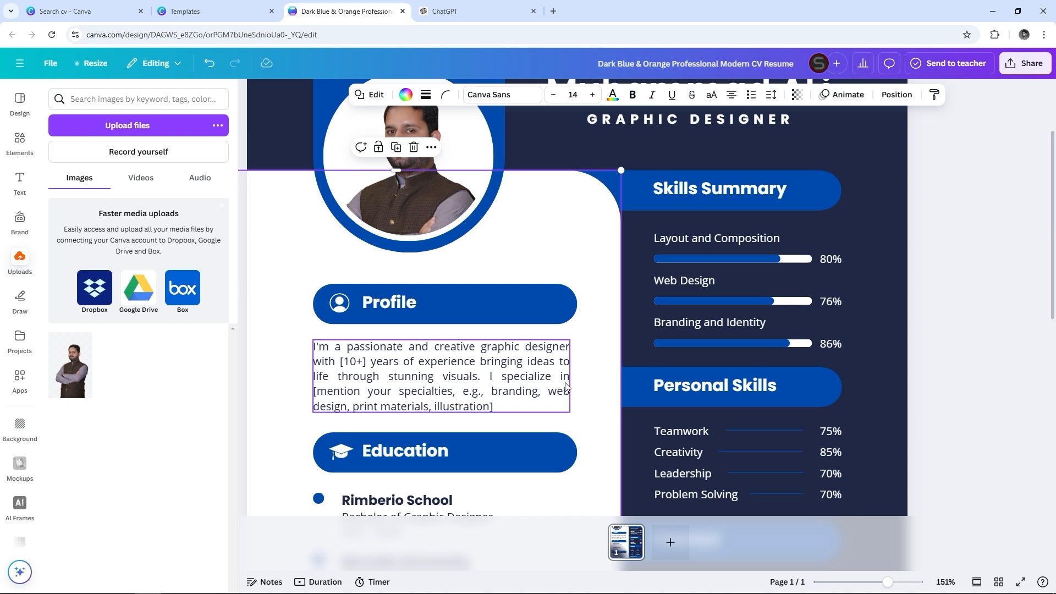
Multi-select the Work Experience header with the Studio Shodwe and Ingoude Company entries and drag them lower
{"action": "scroll", "coordinate": [566, 387], "scroll_direction": "down", "scroll_amount": 3}
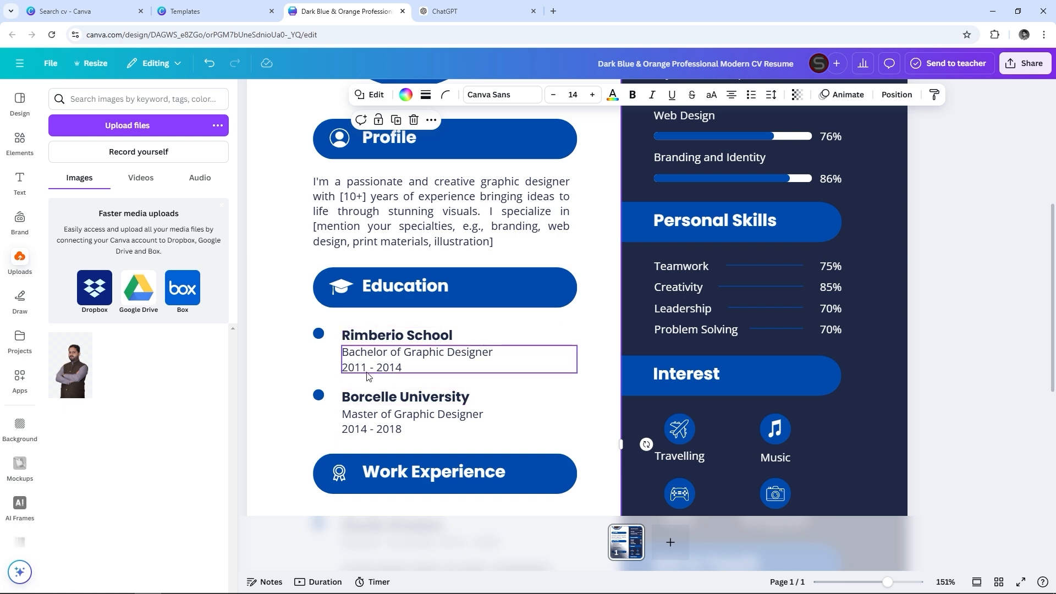
{"action": "scroll", "coordinate": [368, 376], "scroll_direction": "down", "scroll_amount": 5}
{"action": "left_click", "coordinate": [338, 212]}
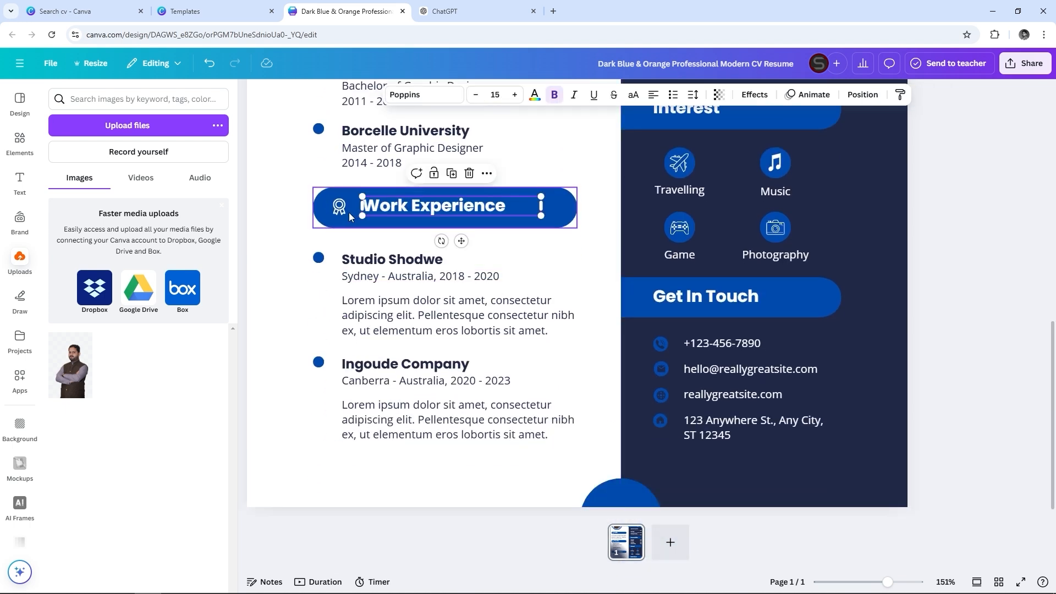
{"action": "left_click", "coordinate": [339, 212], "text": "shift"}
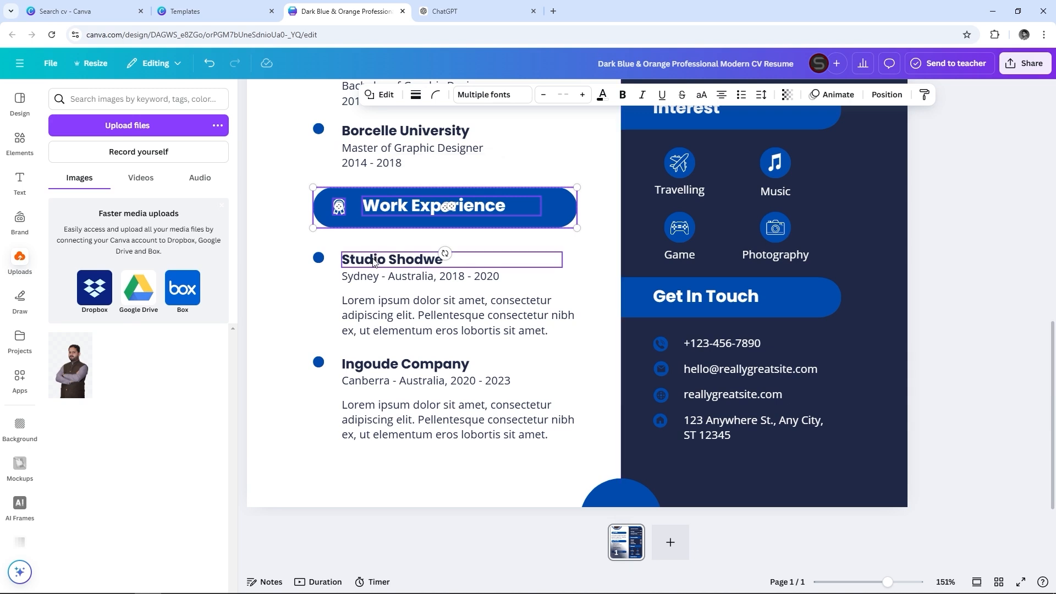
{"action": "left_click", "coordinate": [346, 261], "text": "shift"}
{"action": "left_click", "coordinate": [318, 258], "text": "shift"}
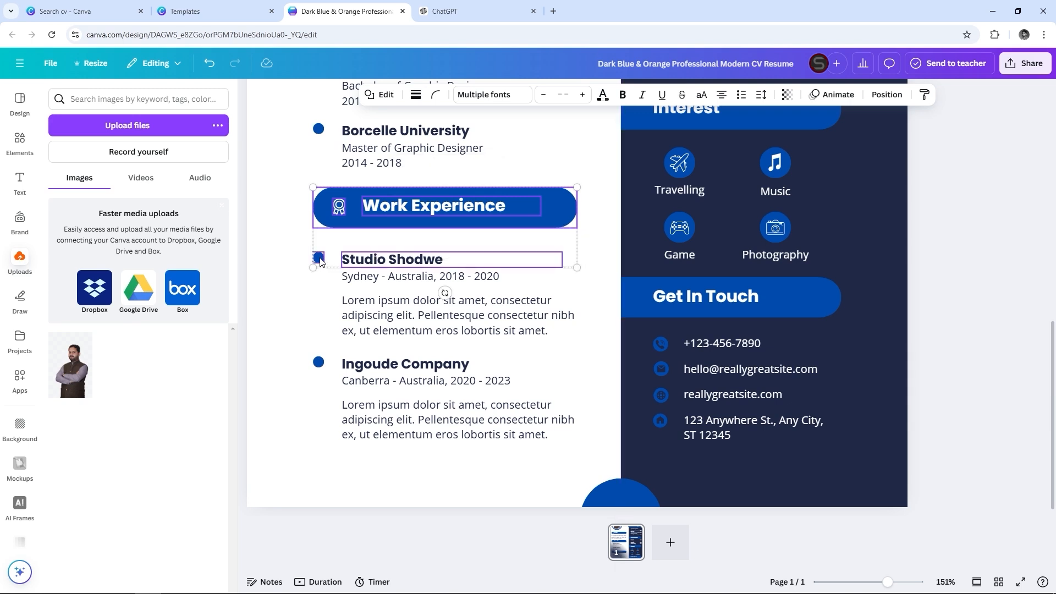
{"action": "left_click", "coordinate": [371, 280], "text": "shift"}
{"action": "left_click", "coordinate": [377, 318], "text": "shift"}
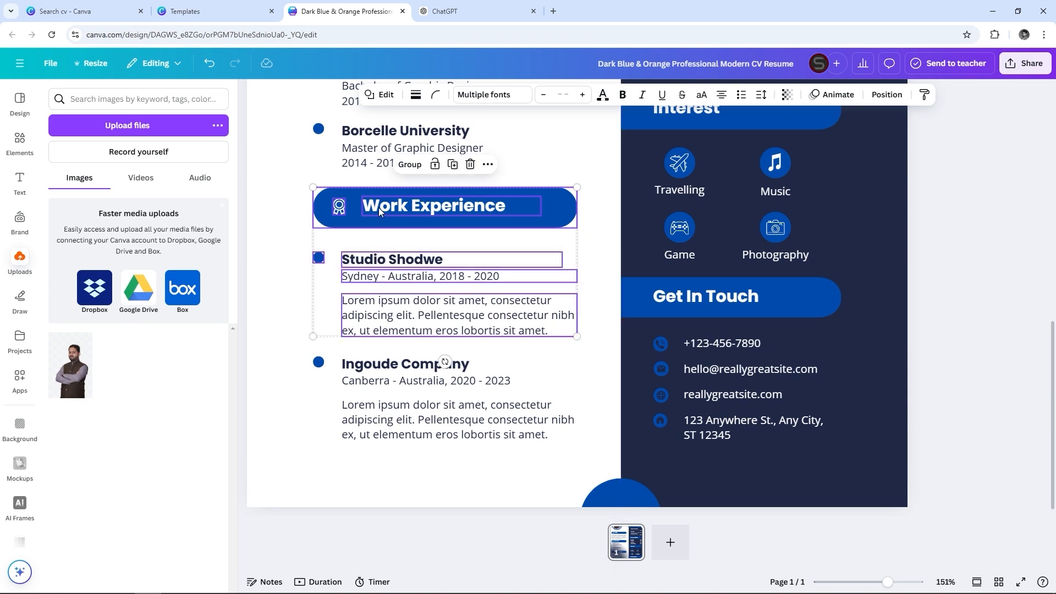
{"action": "left_click", "coordinate": [376, 365], "text": "shift"}
{"action": "left_click", "coordinate": [319, 363], "text": "shift"}
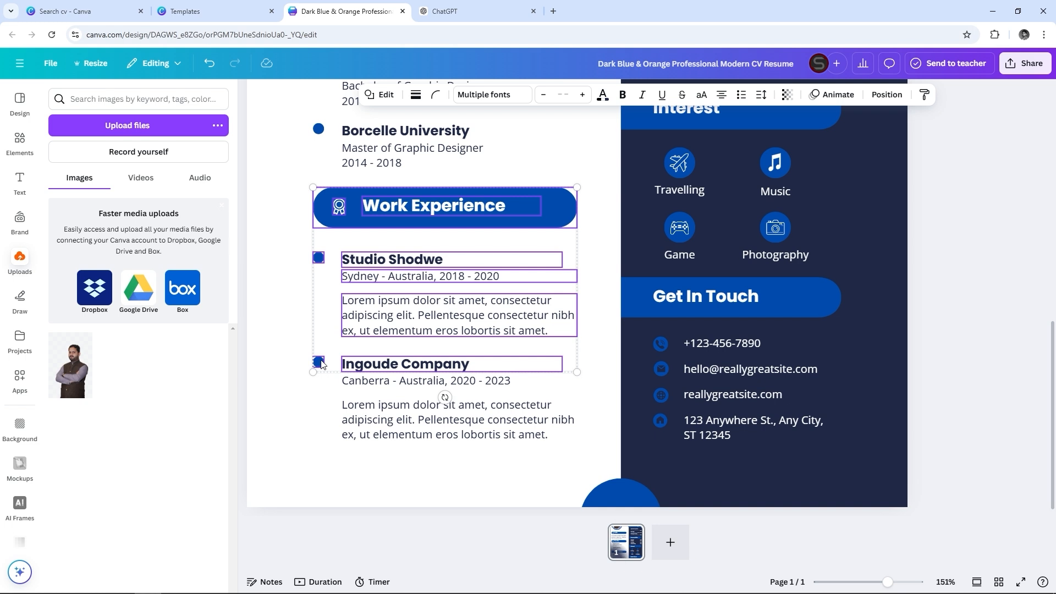
{"action": "left_click", "coordinate": [377, 382], "text": "shift"}
{"action": "left_click", "coordinate": [387, 407], "text": "shift"}
{"action": "left_click_drag", "start_coordinate": [387, 407], "coordinate": [391, 436]}
{"action": "scroll", "coordinate": [392, 436], "scroll_direction": "up", "scroll_amount": 4}
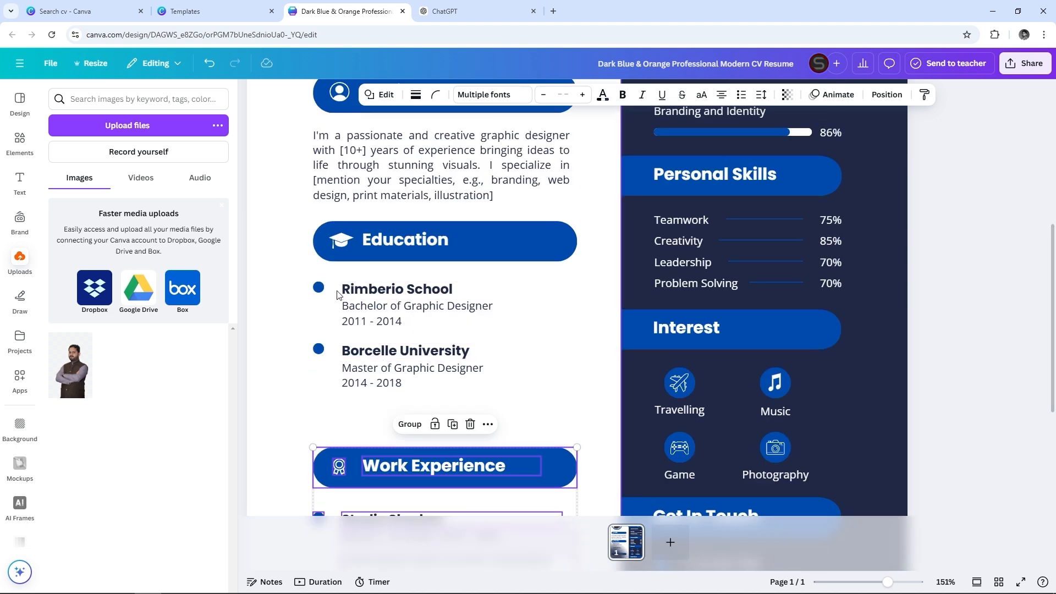
Nudge the Borcelle University entry up and place a duplicate of it directly below
{"action": "left_click", "coordinate": [370, 353]}
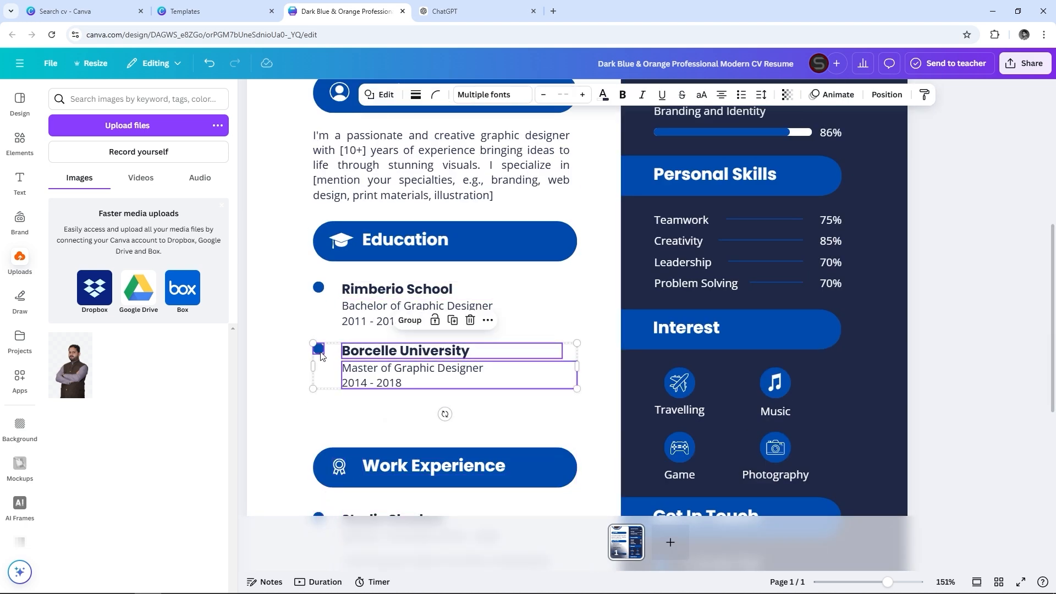
{"action": "left_click_drag", "start_coordinate": [363, 355], "coordinate": [364, 343]}
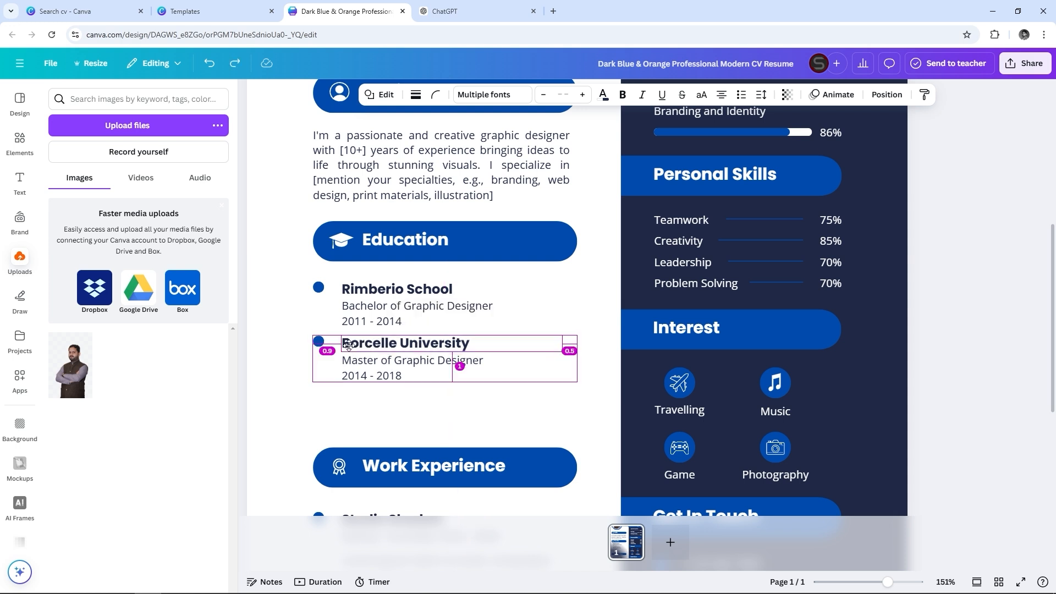
{"action": "left_click_drag", "start_coordinate": [346, 343], "coordinate": [347, 401]}
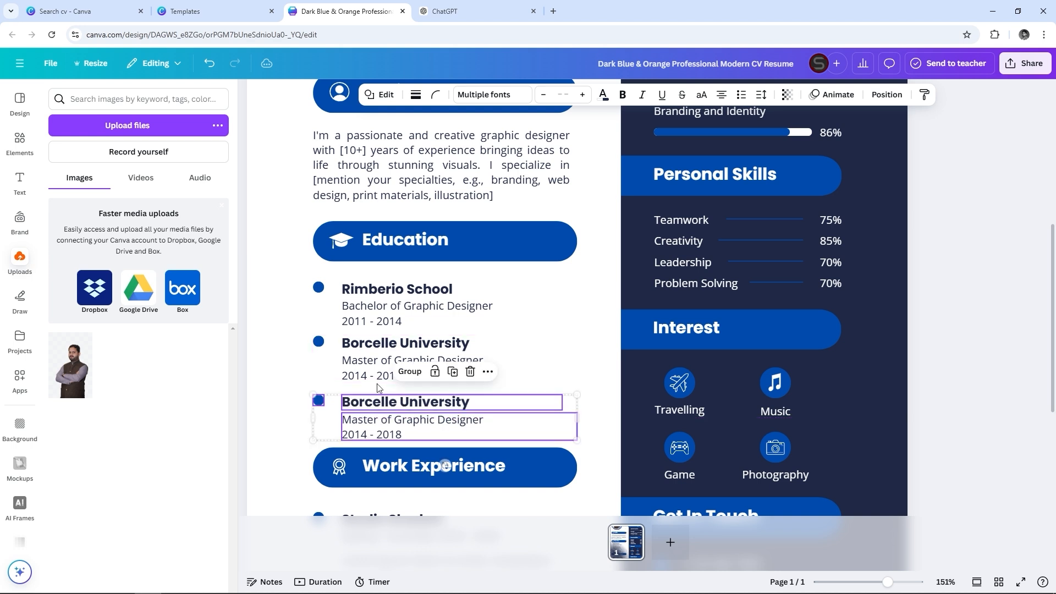
{"action": "left_click", "coordinate": [417, 305]}
{"action": "left_click", "coordinate": [452, 286]}
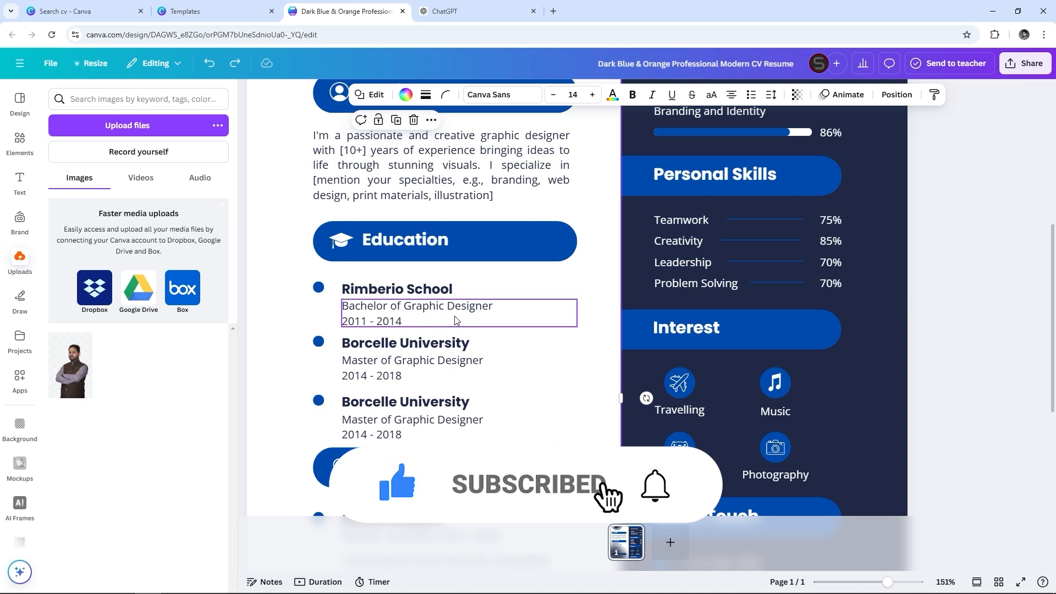
Rename the Rimberio School heading to National College of Arts (NCA)
{"action": "left_click", "coordinate": [429, 294]}
{"action": "double_click", "coordinate": [428, 292]}
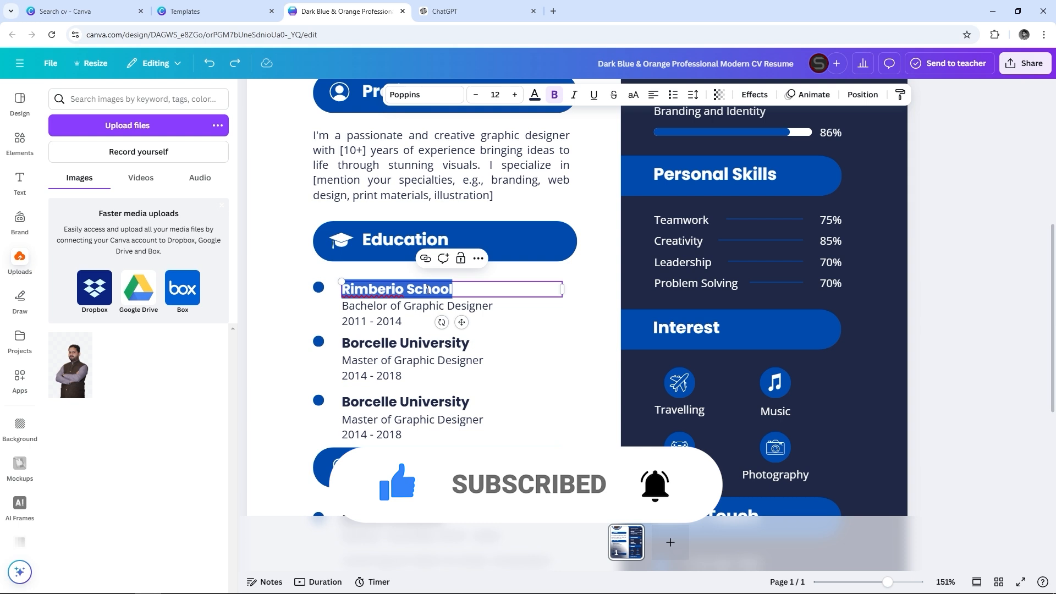
{"action": "type", "text": "N"}
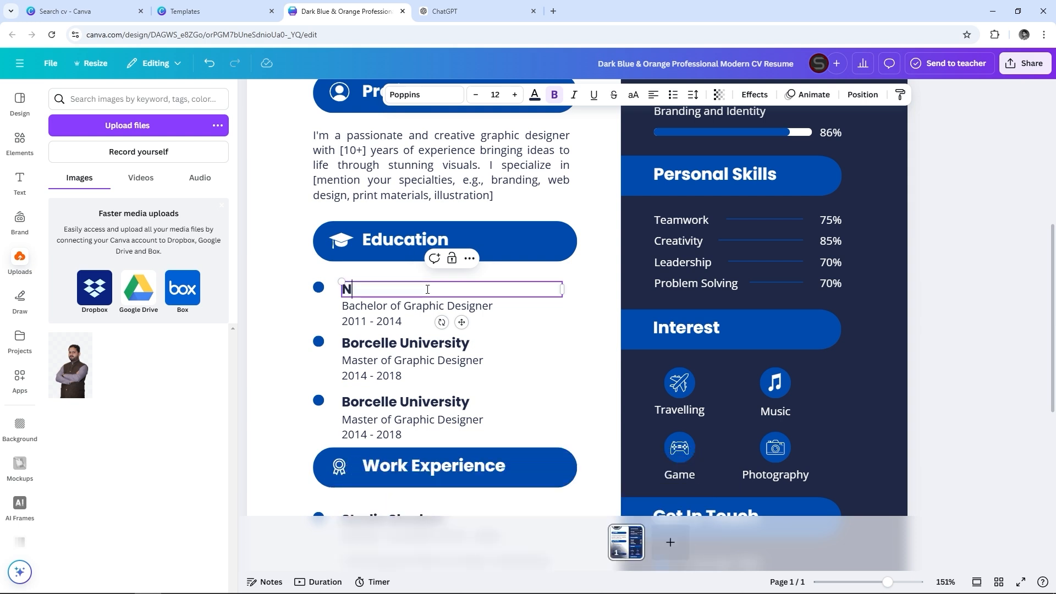
{"action": "type", "text": "ation"}
{"action": "type", "text": "al College of Arts "}
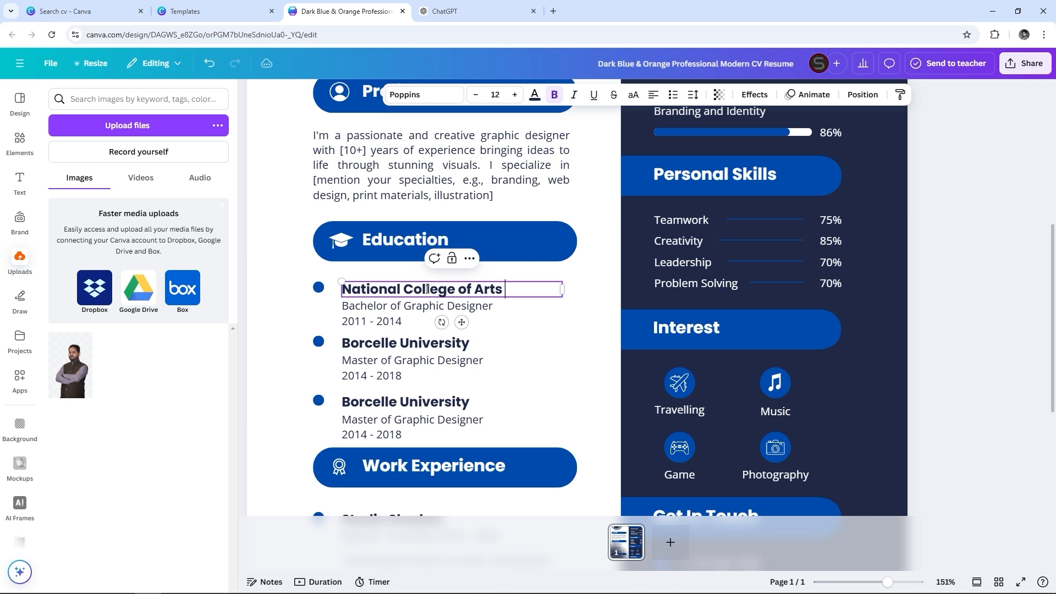
{"action": "type", "text": "(NCA)"}
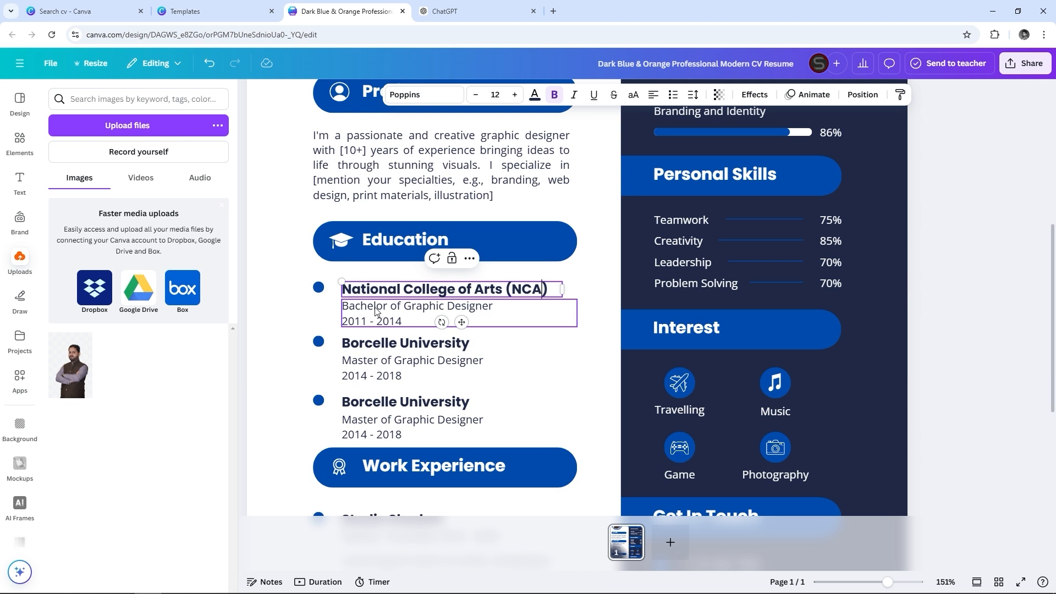
Change the bachelor entry's years to 2016 - 2020 and add CGPA : 3.03/4.0
{"action": "left_click", "coordinate": [362, 322]}
{"action": "left_click", "coordinate": [370, 323]}
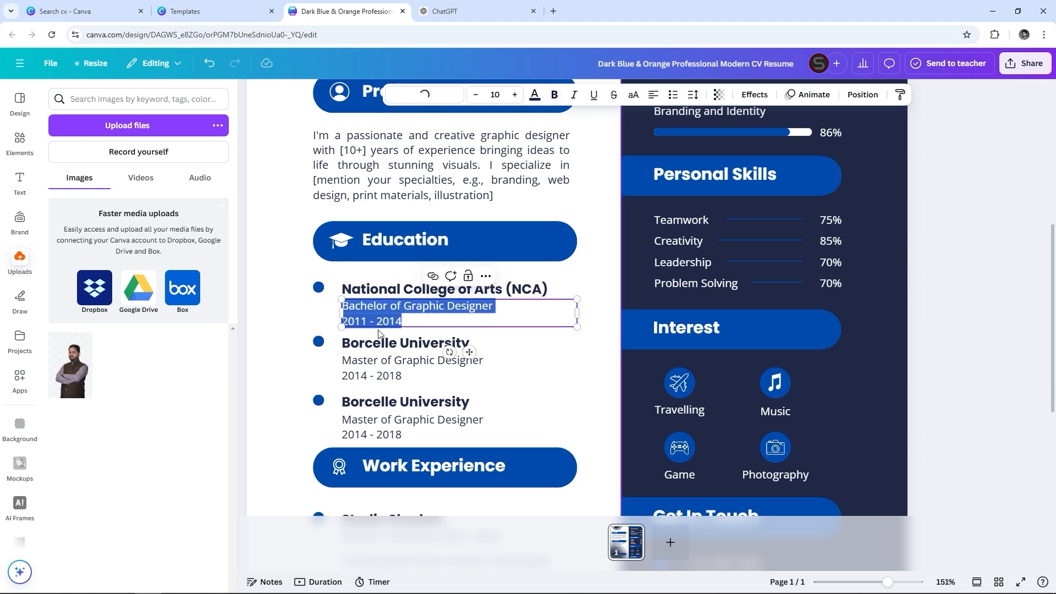
{"action": "key", "text": "Right"}
{"action": "key", "text": "Left"}
{"action": "key", "text": "Left"}
{"action": "key", "text": "Left"}
{"action": "key", "text": "Left"}
{"action": "key", "text": "Left"}
{"action": "key", "text": "Left"}
{"action": "key", "text": "Left"}
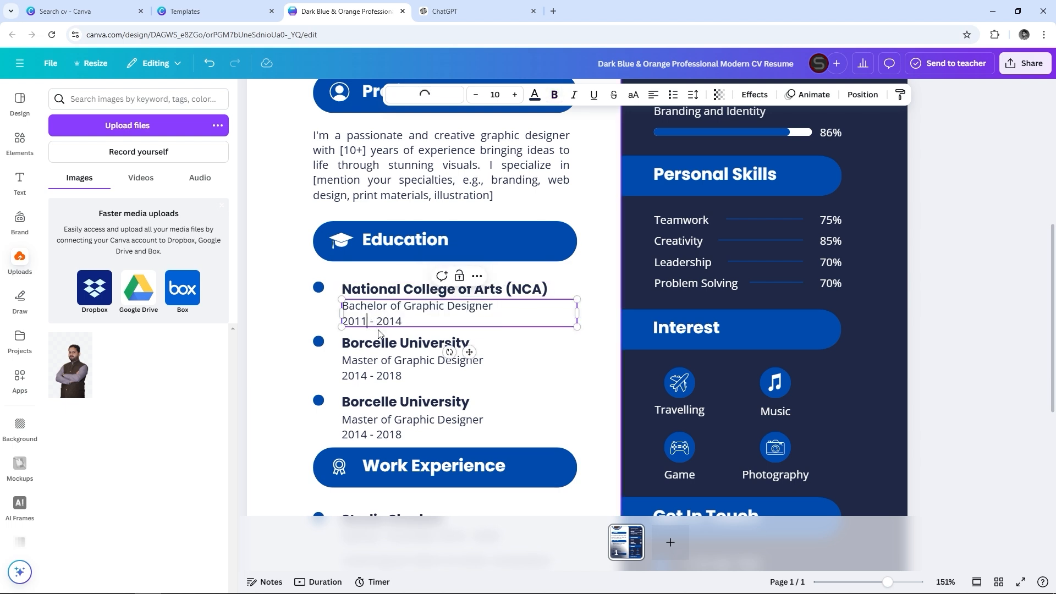
{"action": "key", "text": "shift+Left"}
{"action": "type", "text": "6"}
{"action": "key", "text": "Right"}
{"action": "key", "text": "Right"}
{"action": "key", "text": "Right"}
{"action": "key", "text": "Right"}
{"action": "key", "text": "Right"}
{"action": "key", "text": "Right"}
{"action": "key", "text": "Right"}
{"action": "key", "text": "BackSpace"}
{"action": "key", "text": "BackSpace"}
{"action": "type", "text": "20 "}
{"action": "type", "text": "()"}
{"action": "type", "text": "CGPA "}
{"action": "type", "text": ": 3.03/4.0"}
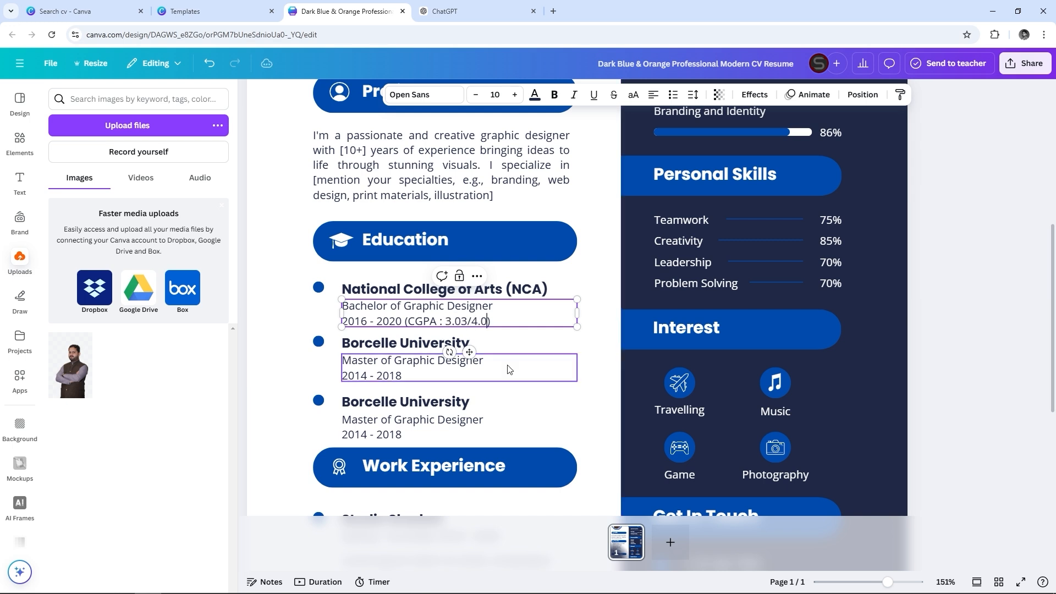
{"action": "left_click", "coordinate": [509, 402]}
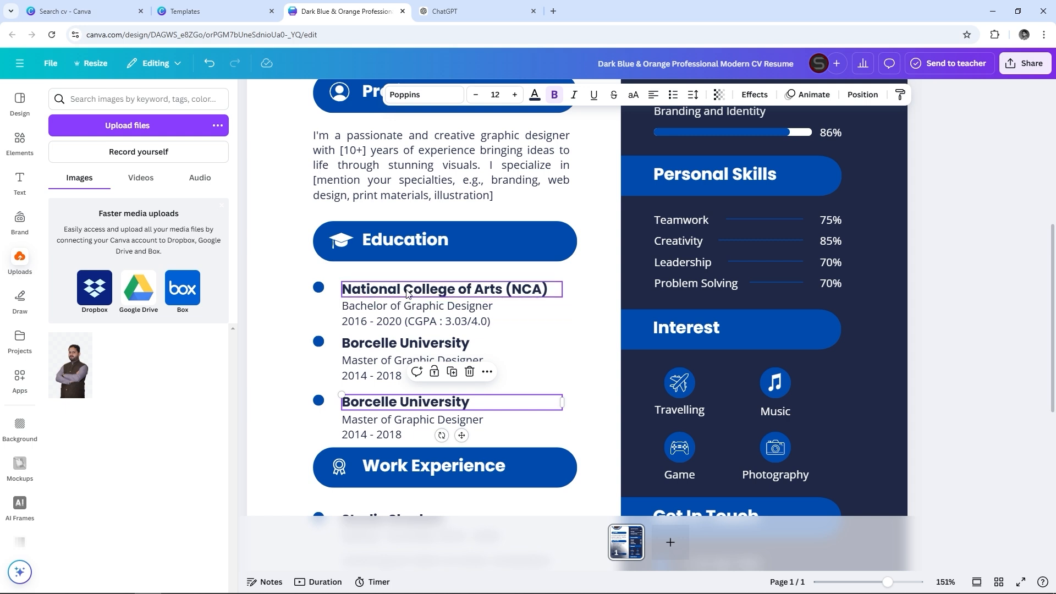
Make the second entry BISE Karachi, Higher Secondary School Certificate, ending in 2016
{"action": "double_click", "coordinate": [389, 344]}
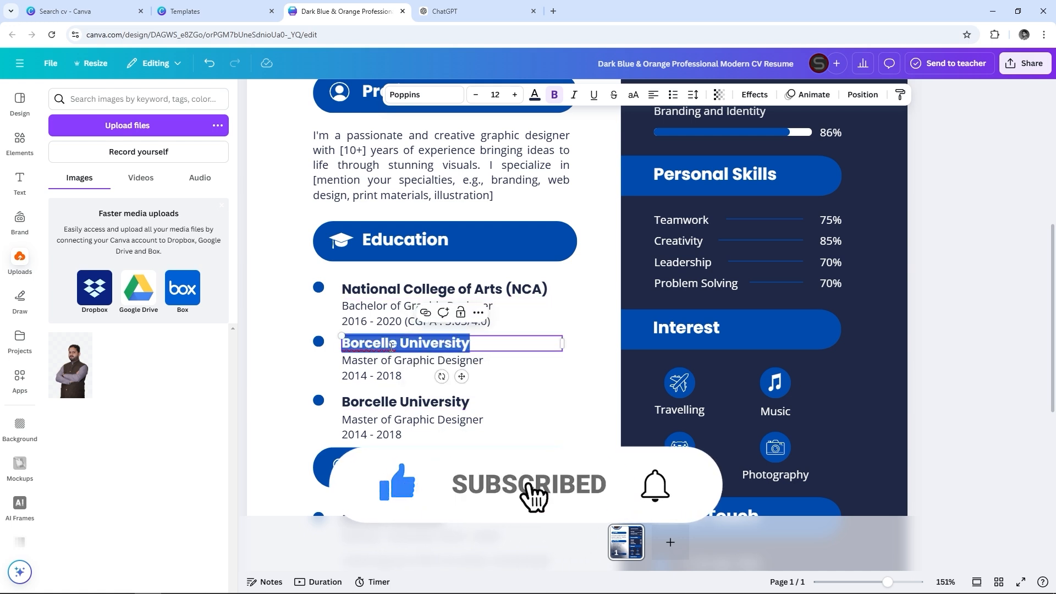
{"action": "type", "text": "BISE"}
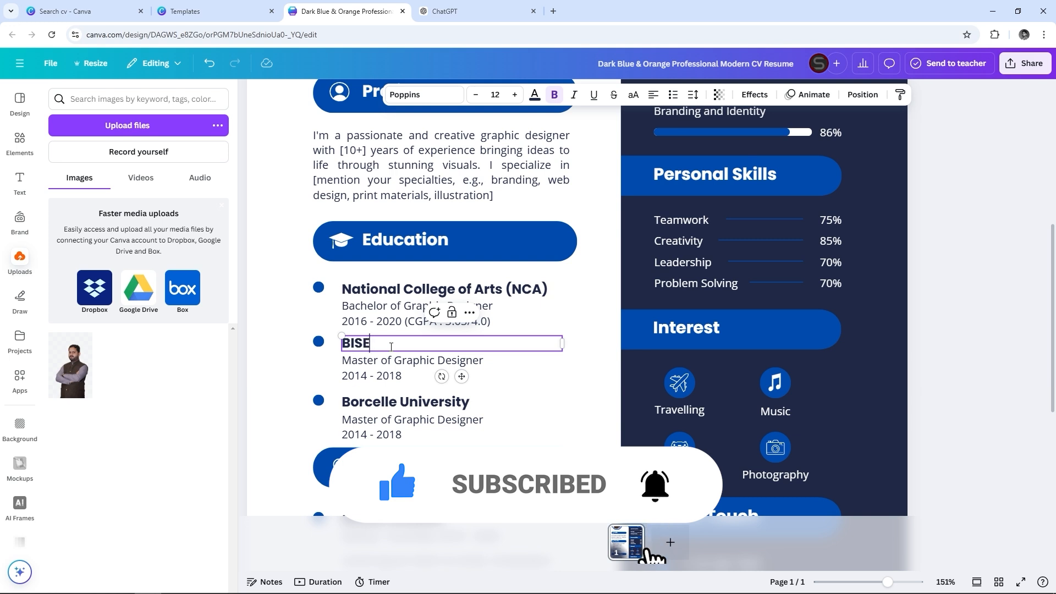
{"action": "type", "text": " Karachi"}
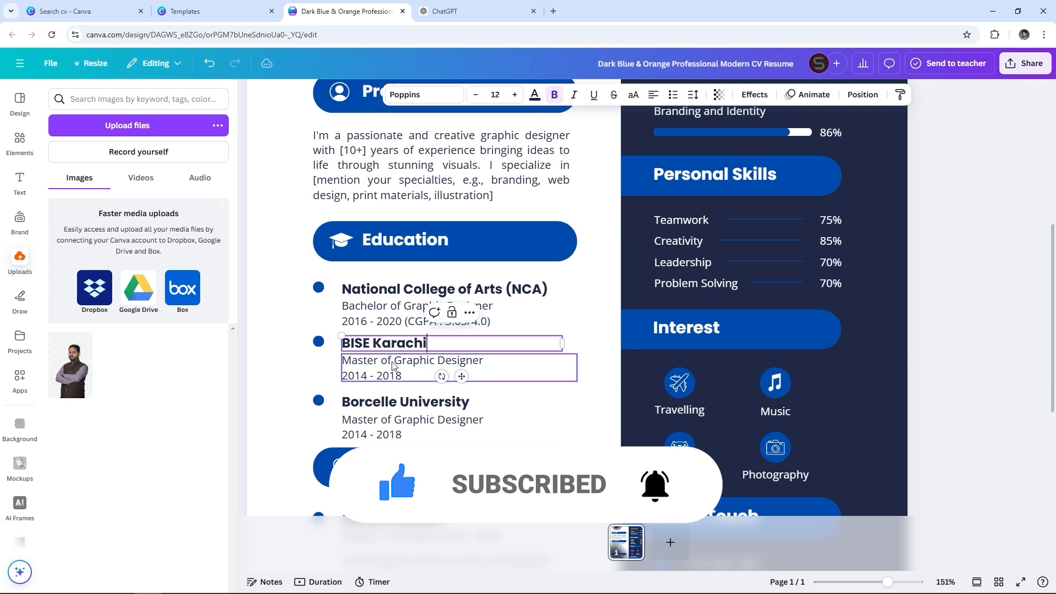
{"action": "left_click", "coordinate": [392, 364]}
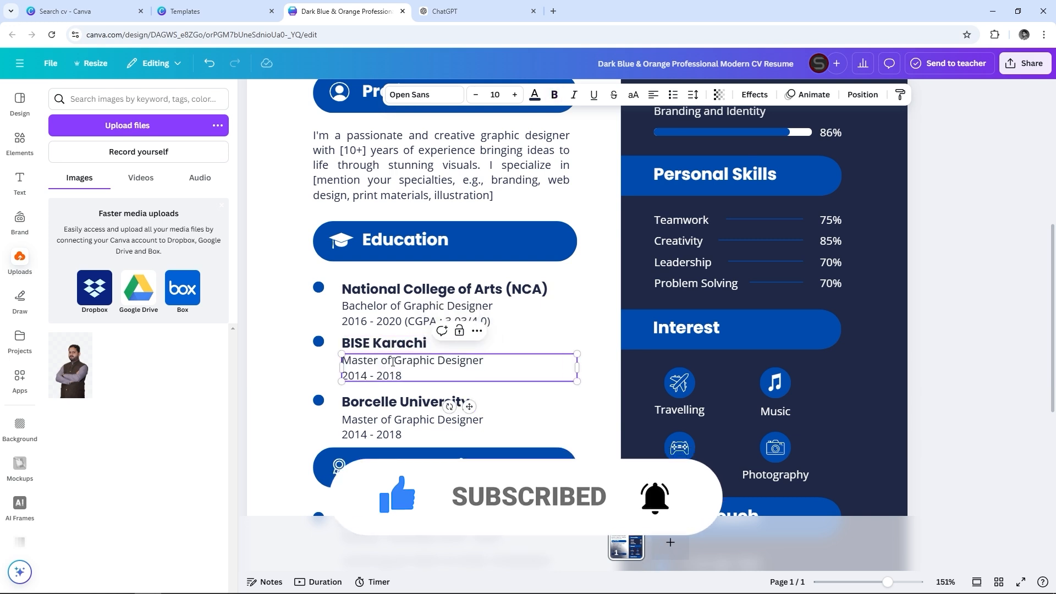
{"action": "triple_click", "coordinate": [393, 361]}
{"action": "type", "text": "Higher Secondary School Certificate"}
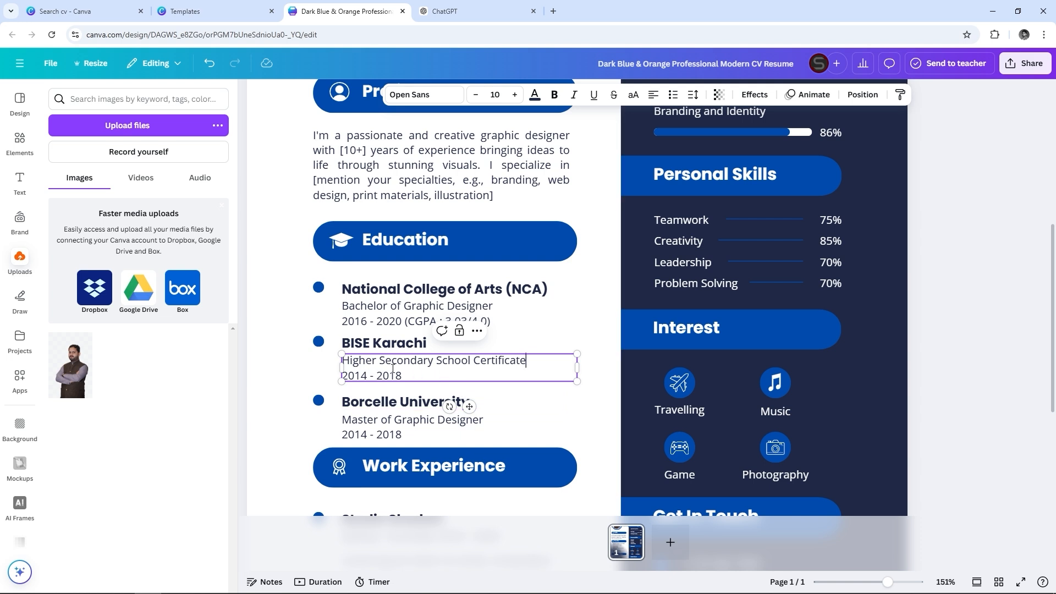
{"action": "left_click", "coordinate": [368, 375]}
{"action": "key", "text": "Right"}
{"action": "key", "text": "Right"}
{"action": "key", "text": "Right"}
{"action": "key", "text": "Right"}
{"action": "key", "text": "Right"}
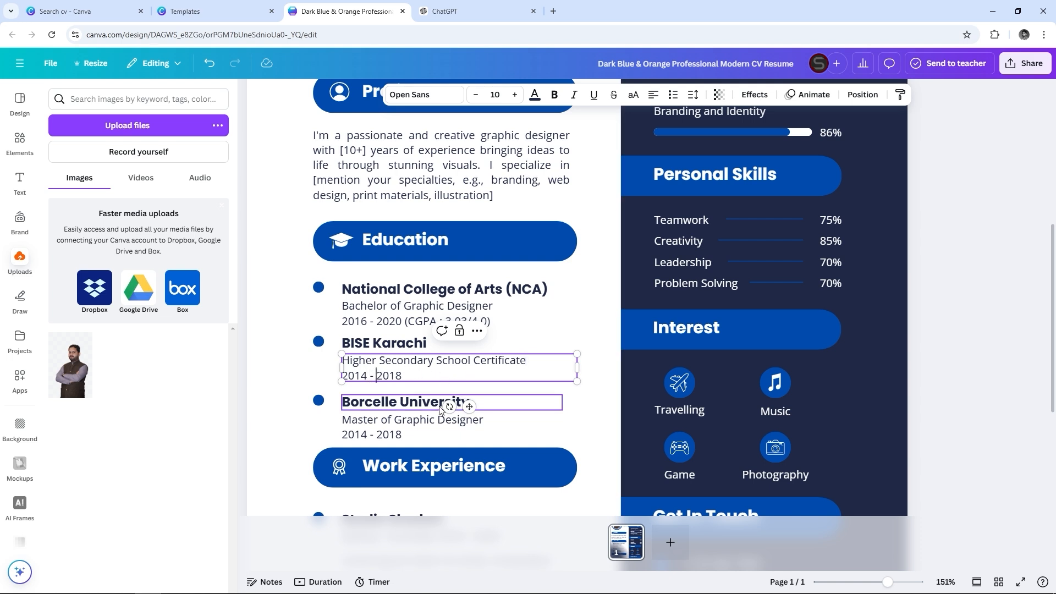
{"action": "key", "text": "Delete"}
{"action": "type", "text": "6"}
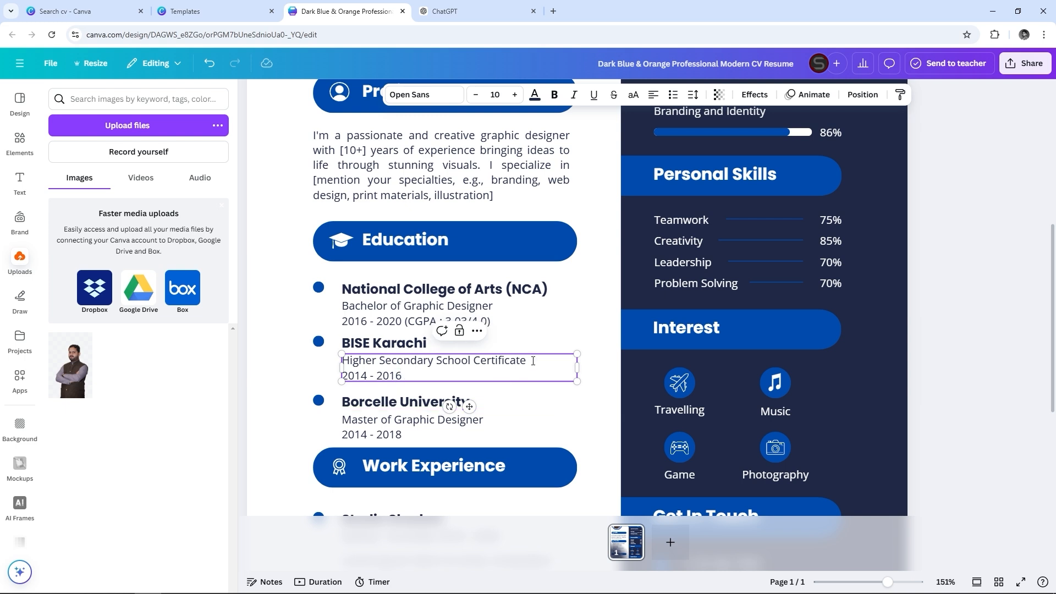
{"action": "left_click", "coordinate": [380, 345]}
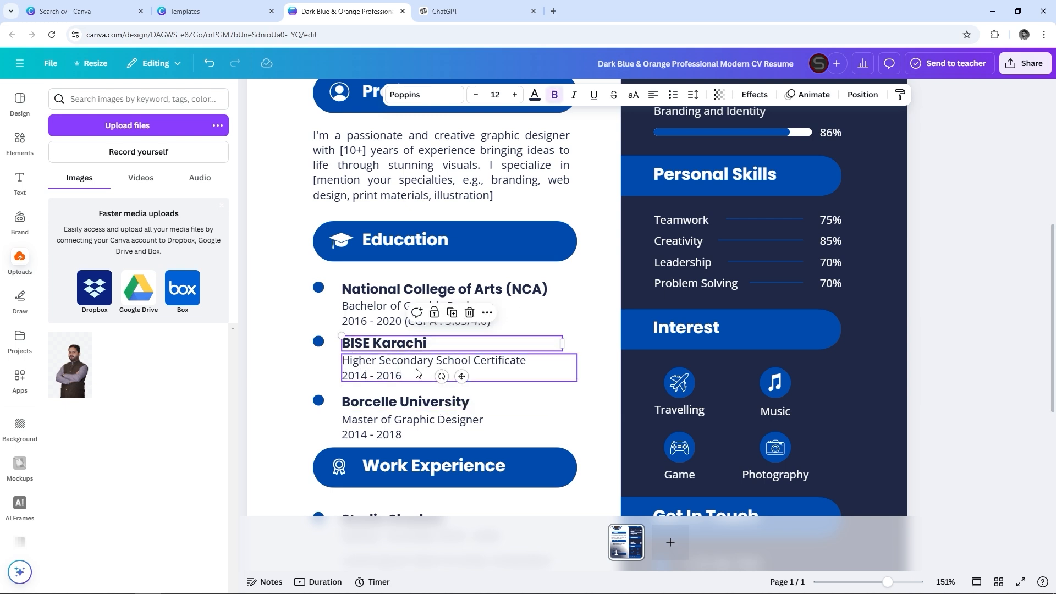
Rename the third entry's heading to BISE Karachi and paste Secondary School Certificate as its degree
{"action": "left_click", "coordinate": [385, 403]}
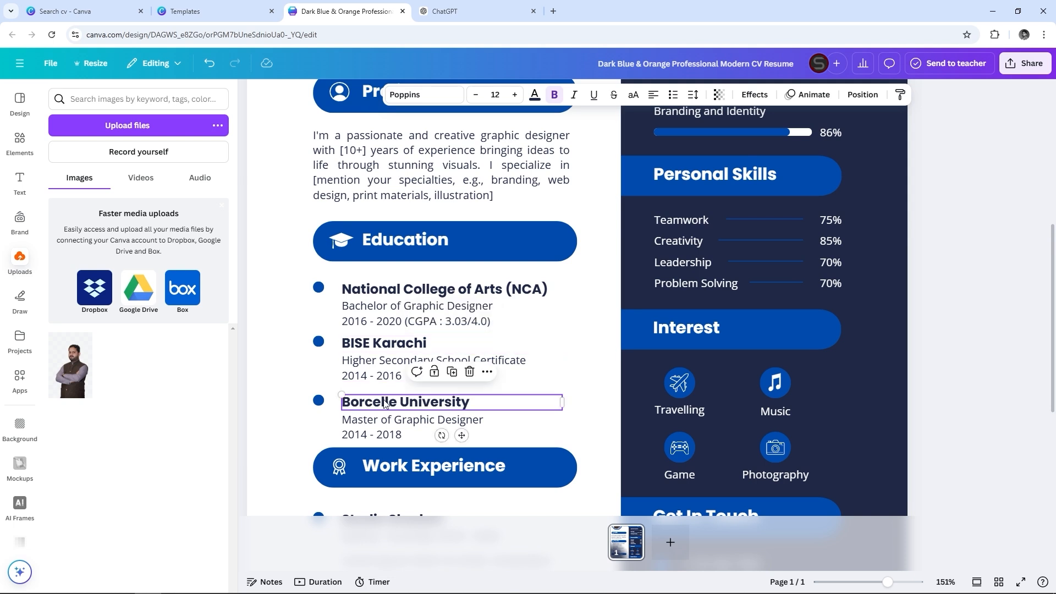
{"action": "left_click", "coordinate": [385, 403]}
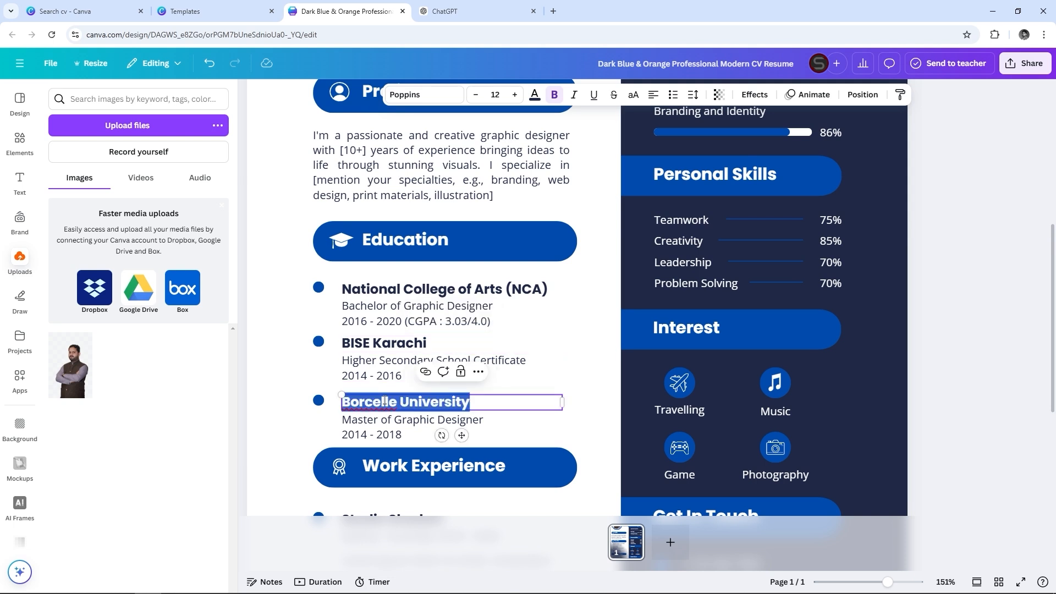
{"action": "type", "text": "BISE Karachi"}
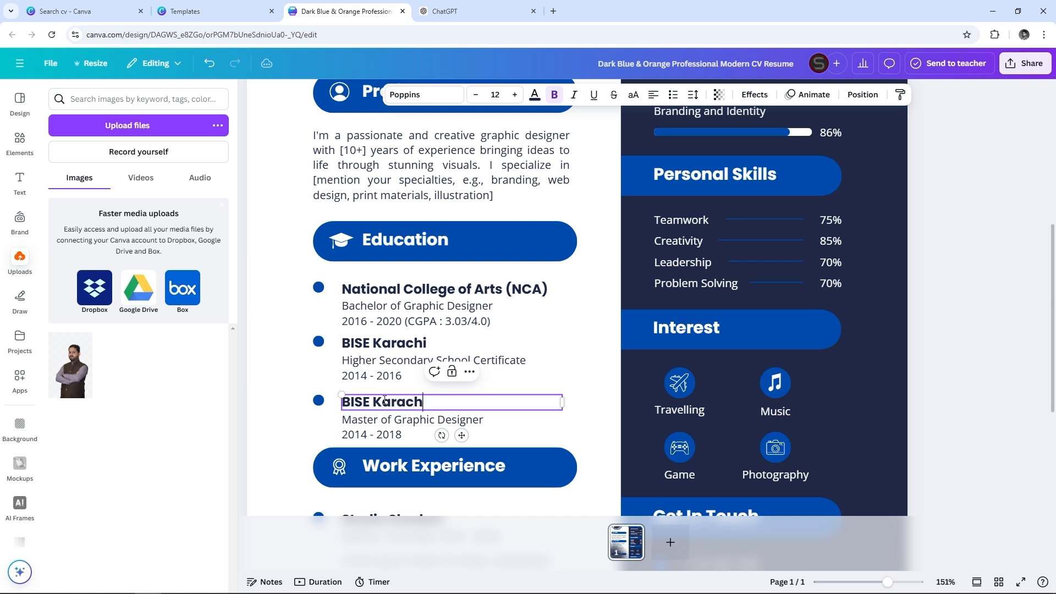
{"action": "left_click", "coordinate": [388, 422]}
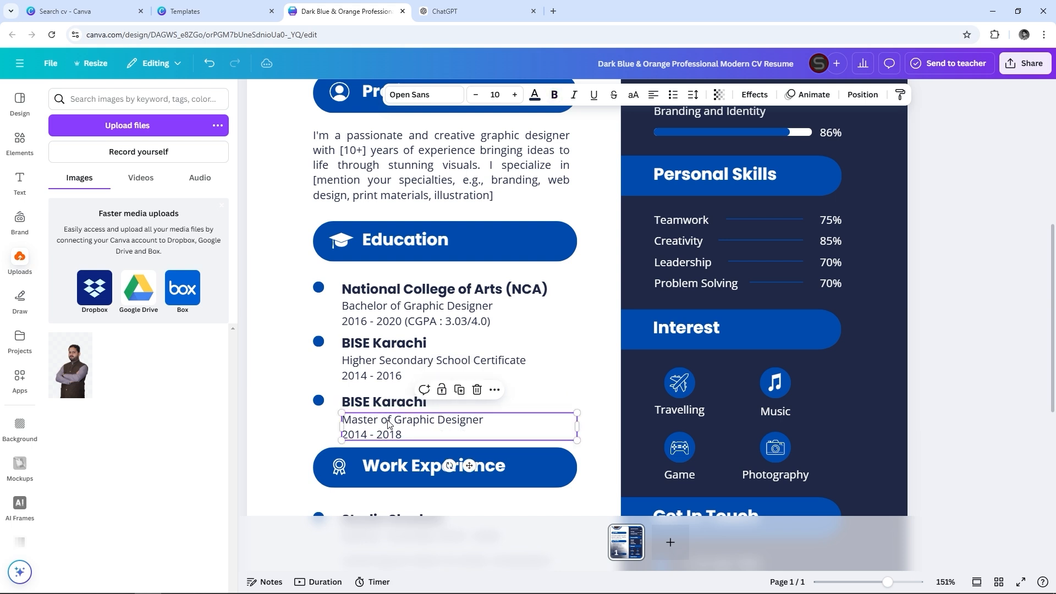
{"action": "left_click", "coordinate": [388, 422]}
{"action": "key", "text": "Right"}
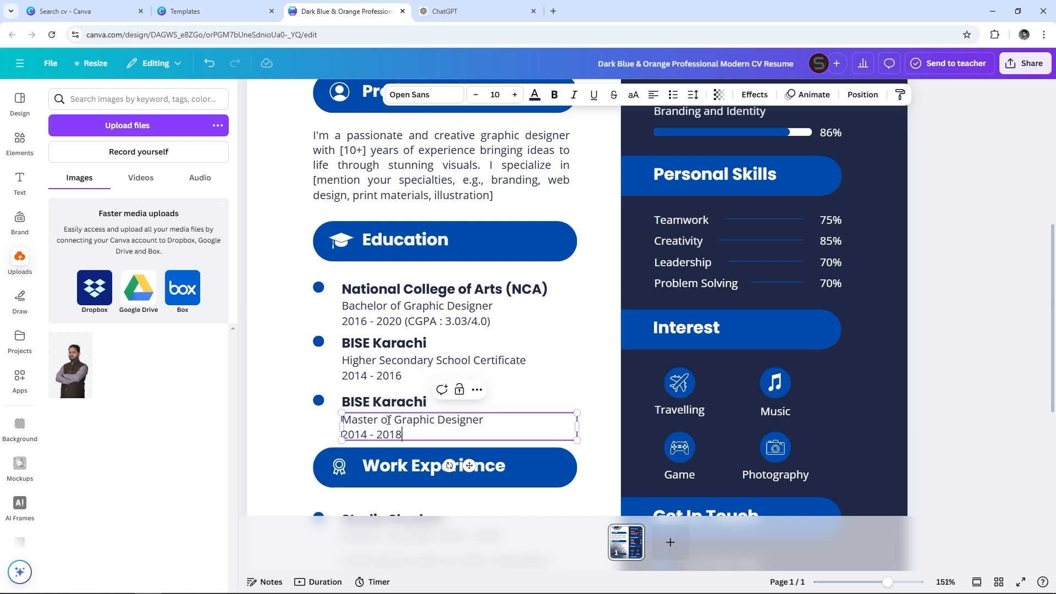
{"action": "key", "text": "shift+Home"}
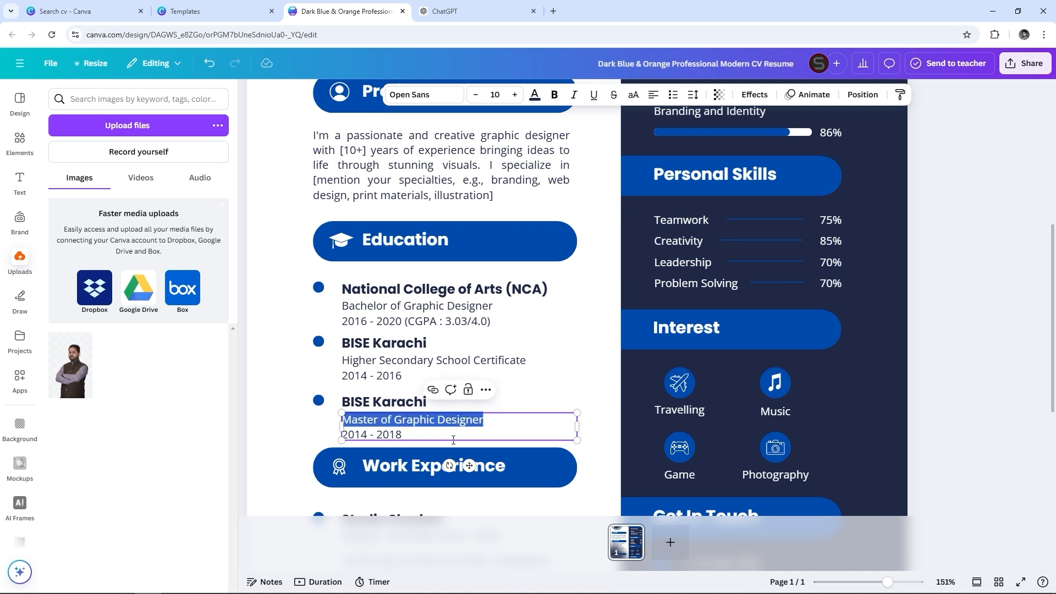
{"action": "type", "text": "Secondary School Certificate"}
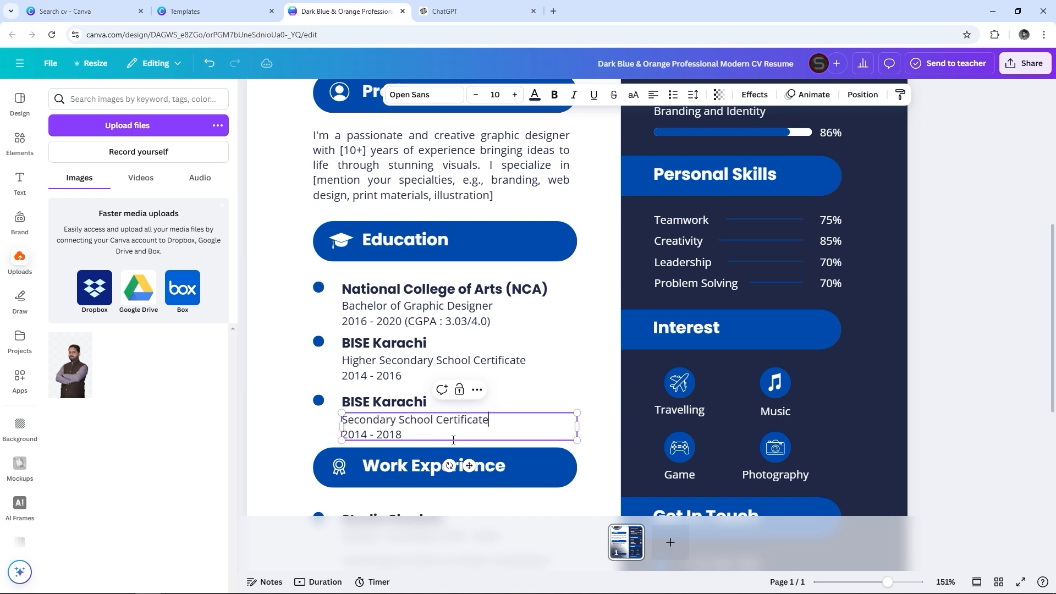
Edit the third entry's year range to 2012 - 2014
{"action": "left_click", "coordinate": [388, 434]}
{"action": "key", "text": "Left"}
{"action": "key", "text": "Left"}
{"action": "key", "text": "Left"}
{"action": "key", "text": "Left"}
{"action": "key", "text": "Left"}
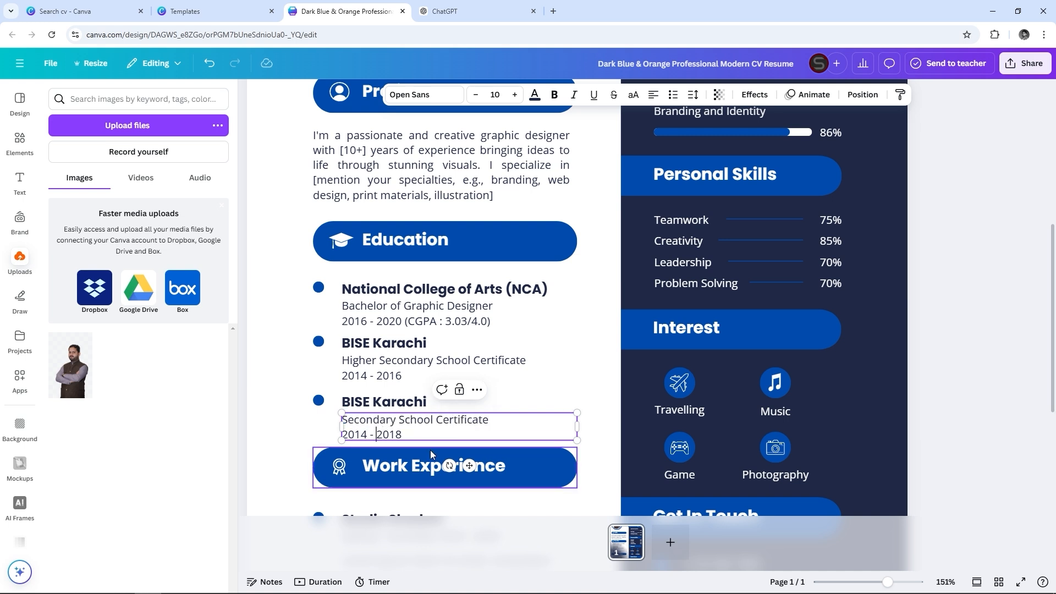
{"action": "key", "text": "shift+Left"}
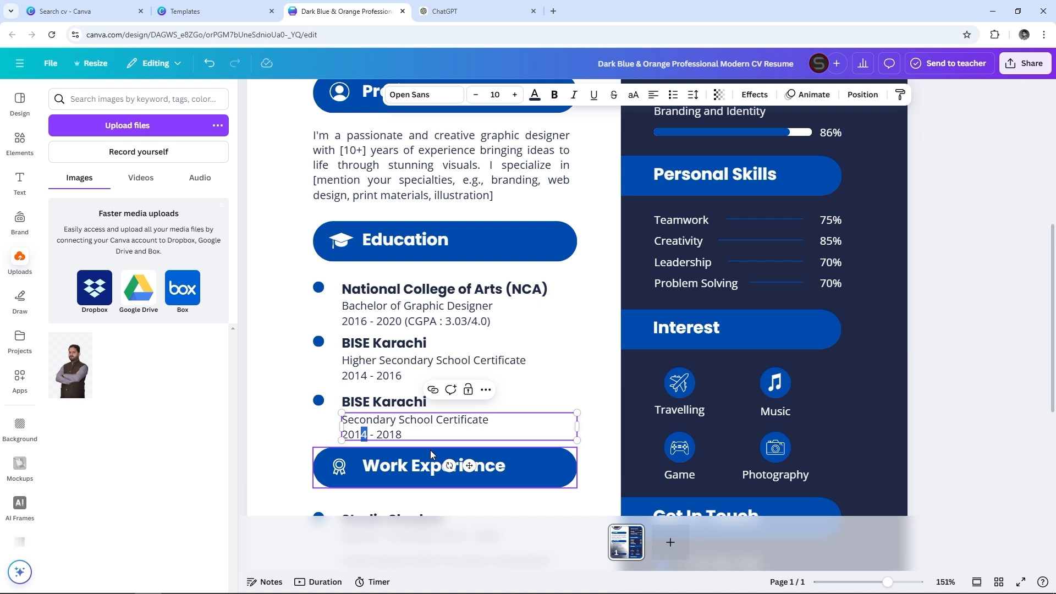
{"action": "type", "text": "2"}
{"action": "key", "text": "End"}
{"action": "key", "text": "shift+Left"}
Replace the first employer name Studio Shodwe with Alif Aliaan
{"action": "type", "text": "4"}
{"action": "scroll", "coordinate": [430, 450], "scroll_direction": "down", "scroll_amount": 2}
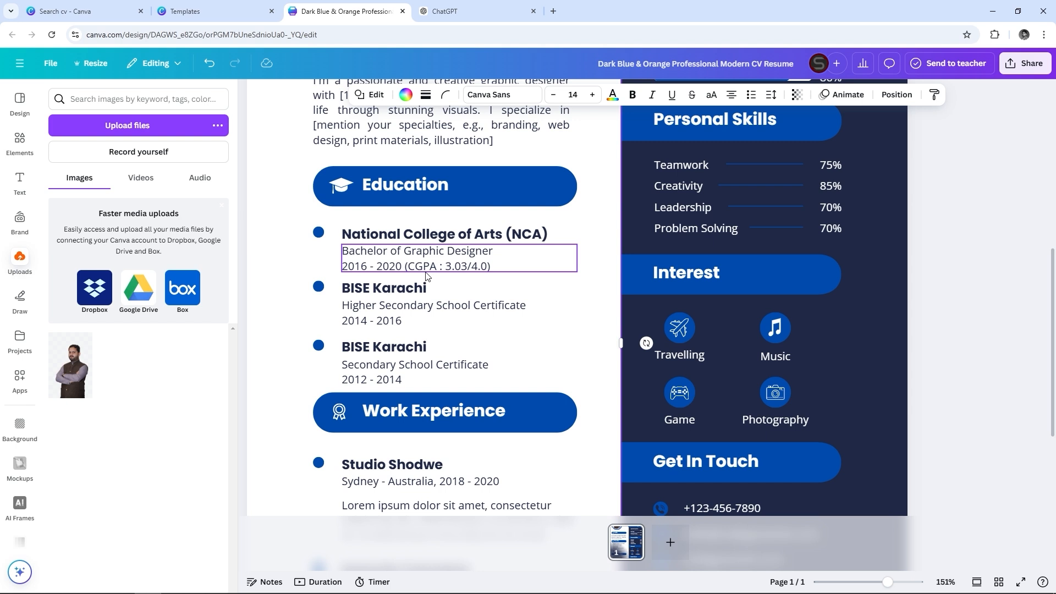
{"action": "scroll", "coordinate": [427, 276], "scroll_direction": "down", "scroll_amount": 4}
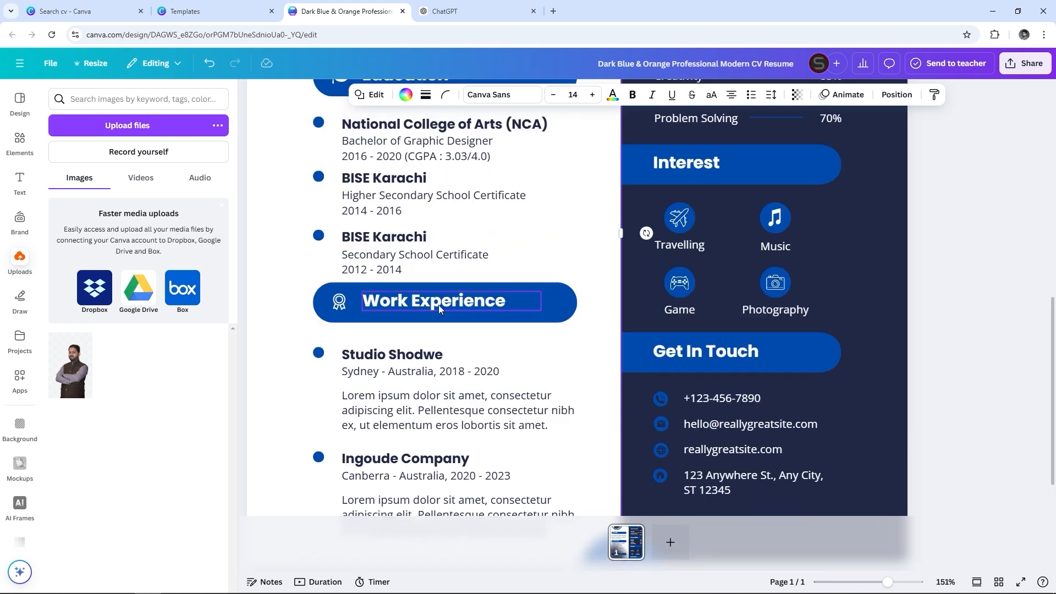
{"action": "scroll", "coordinate": [438, 306], "scroll_direction": "down", "scroll_amount": 4}
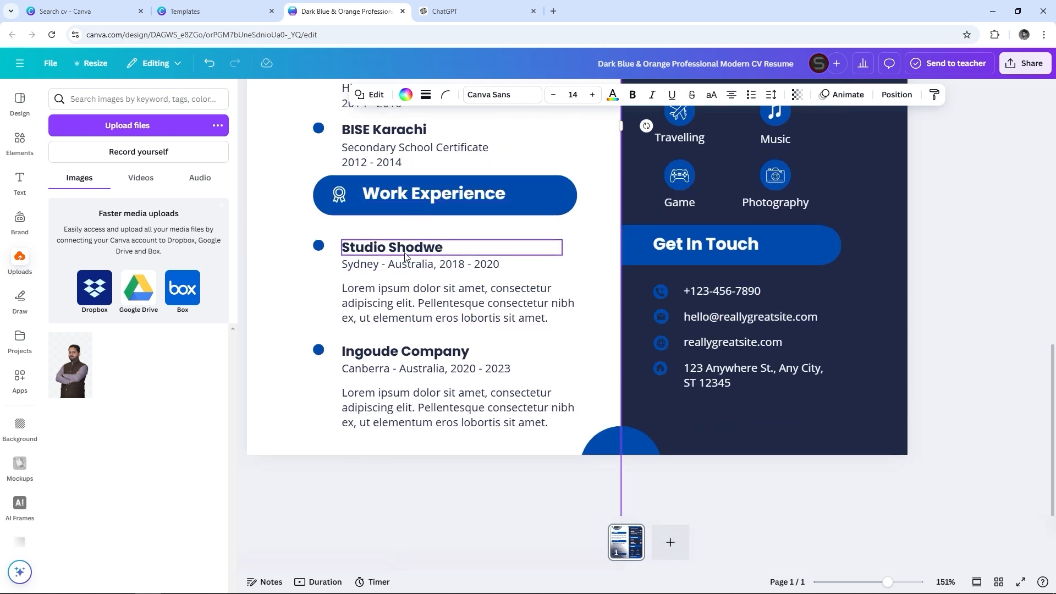
{"action": "scroll", "coordinate": [405, 253], "scroll_direction": "up", "scroll_amount": 2}
{"action": "left_click", "coordinate": [404, 250]}
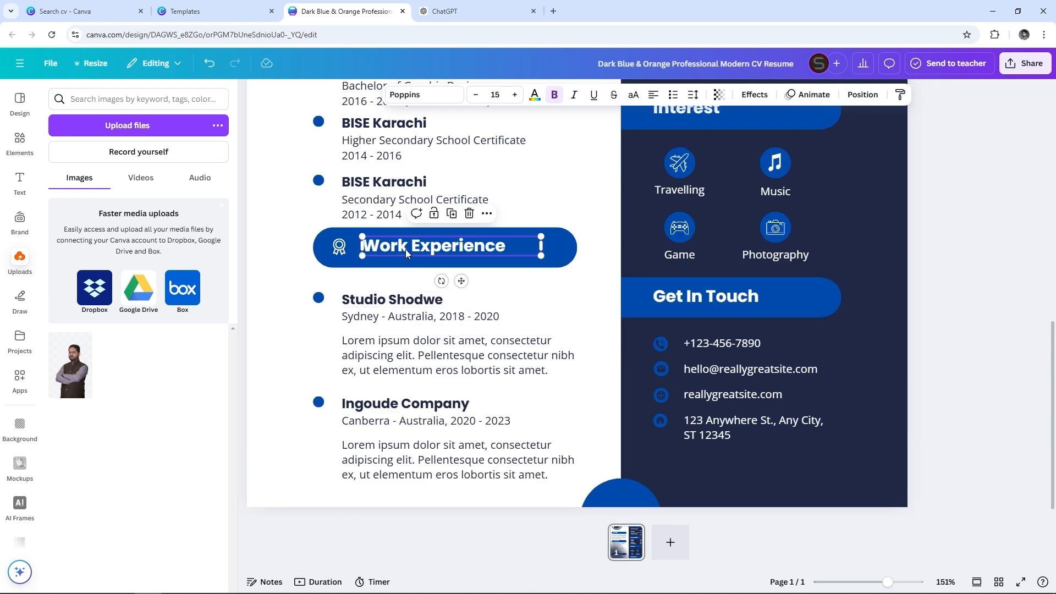
{"action": "left_click", "coordinate": [403, 302]}
{"action": "left_click", "coordinate": [405, 301]}
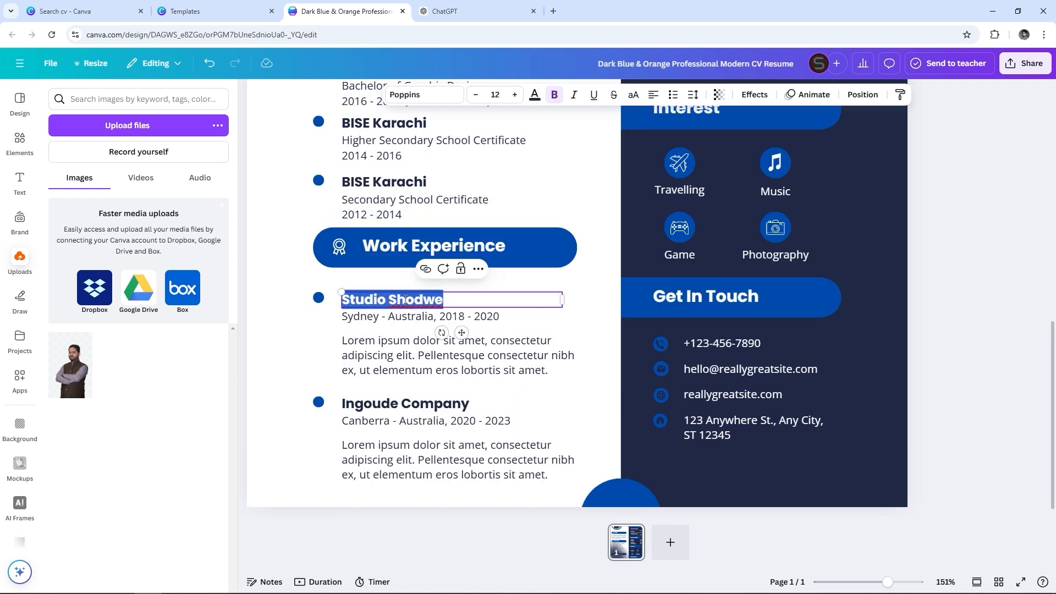
{"action": "type", "text": "Alif Aliaan"}
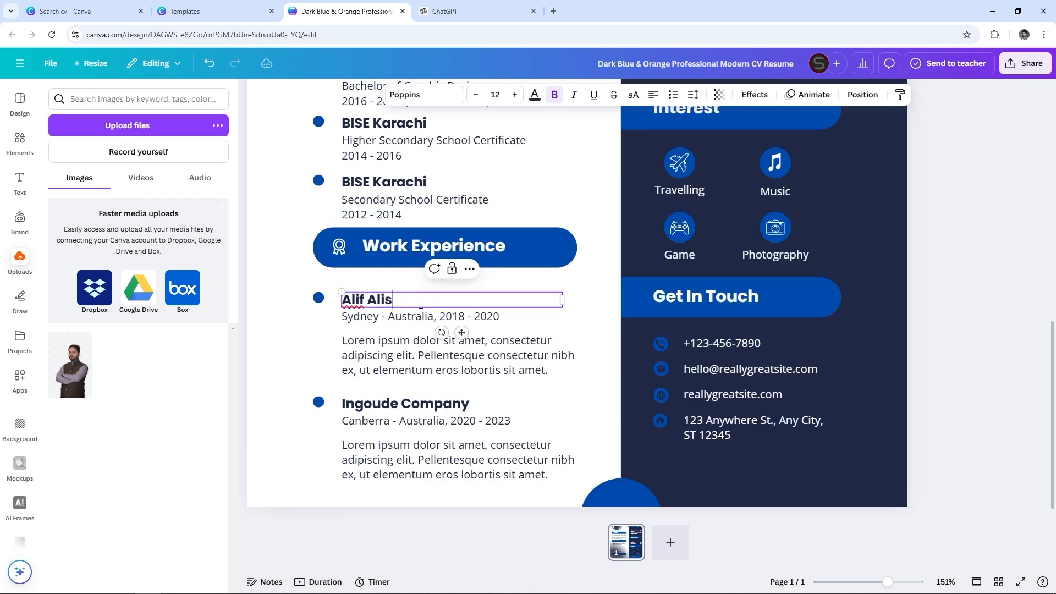
Change the Sydney - Australia line to Graphics Designer (2020-2023)
{"action": "left_click", "coordinate": [415, 318]}
{"action": "left_click", "coordinate": [421, 320]}
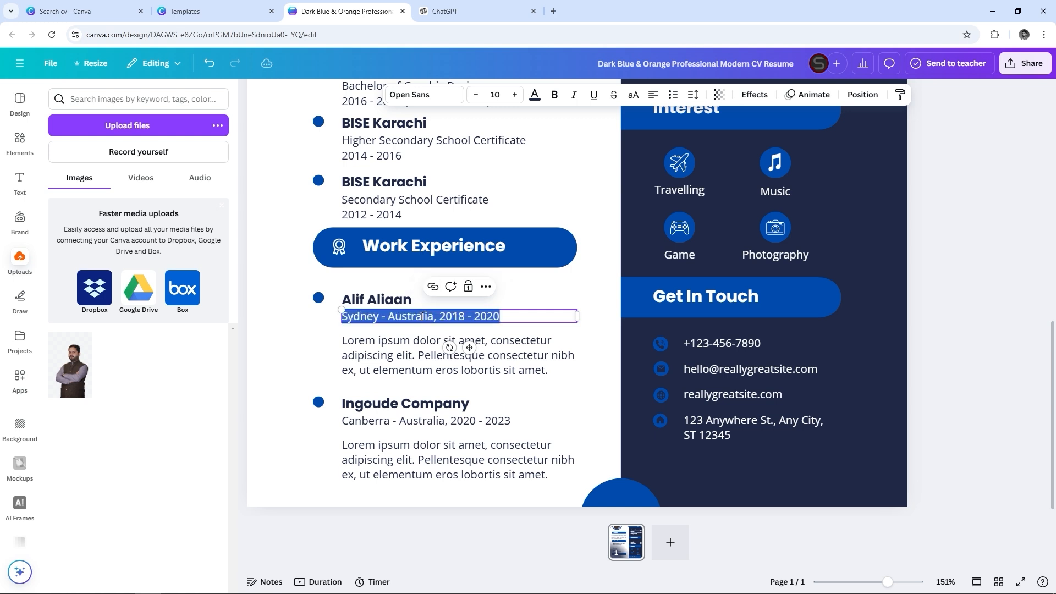
{"action": "type", "text": "Graphics Designer "}
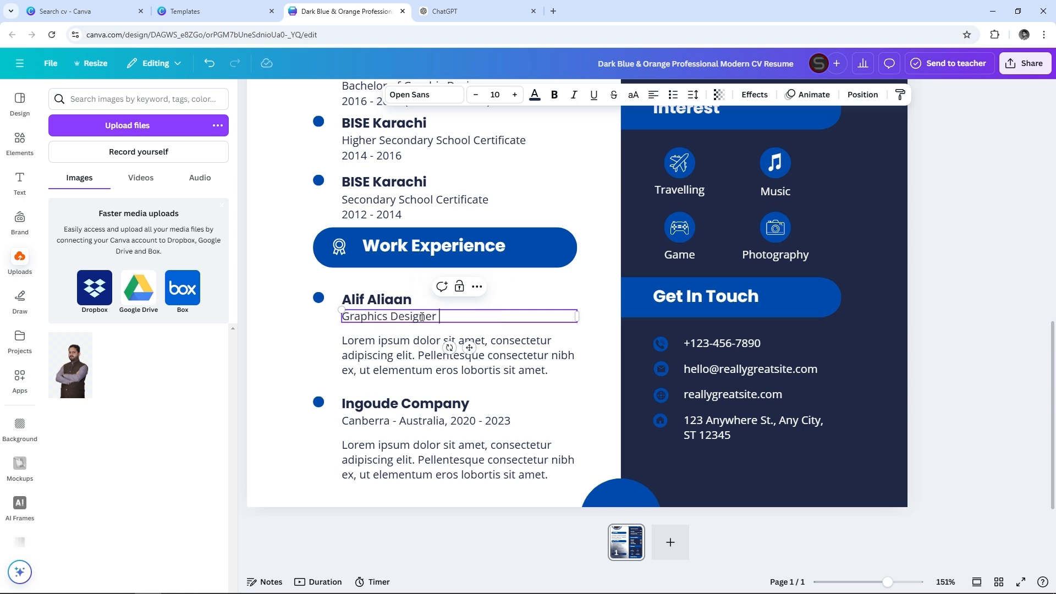
{"action": "type", "text": "()"}
{"action": "type", "text": "2020-2023"}
{"action": "left_click", "coordinate": [433, 349]}
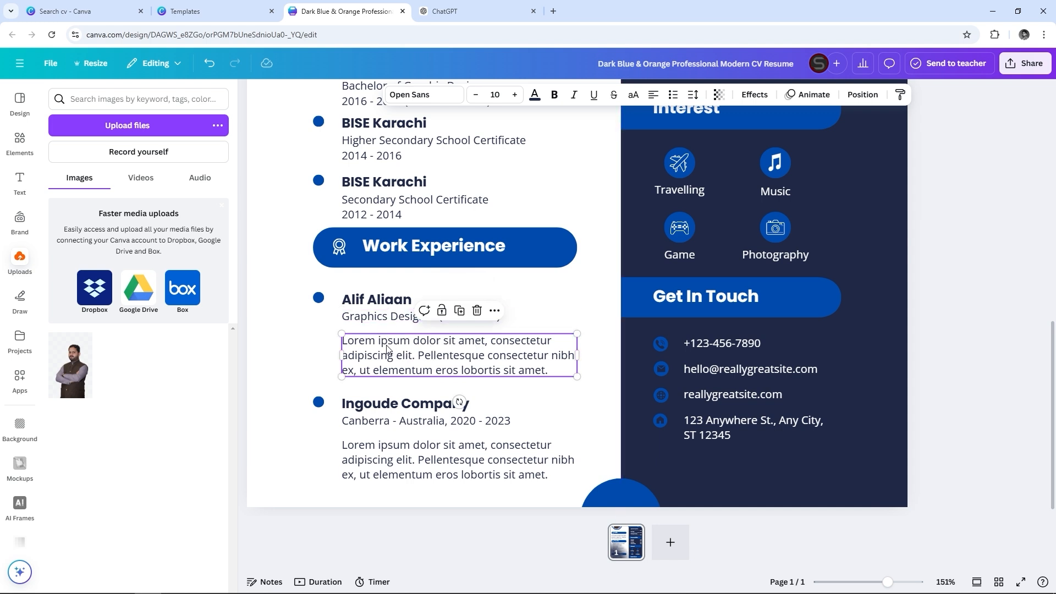
{"action": "double_click", "coordinate": [387, 350]}
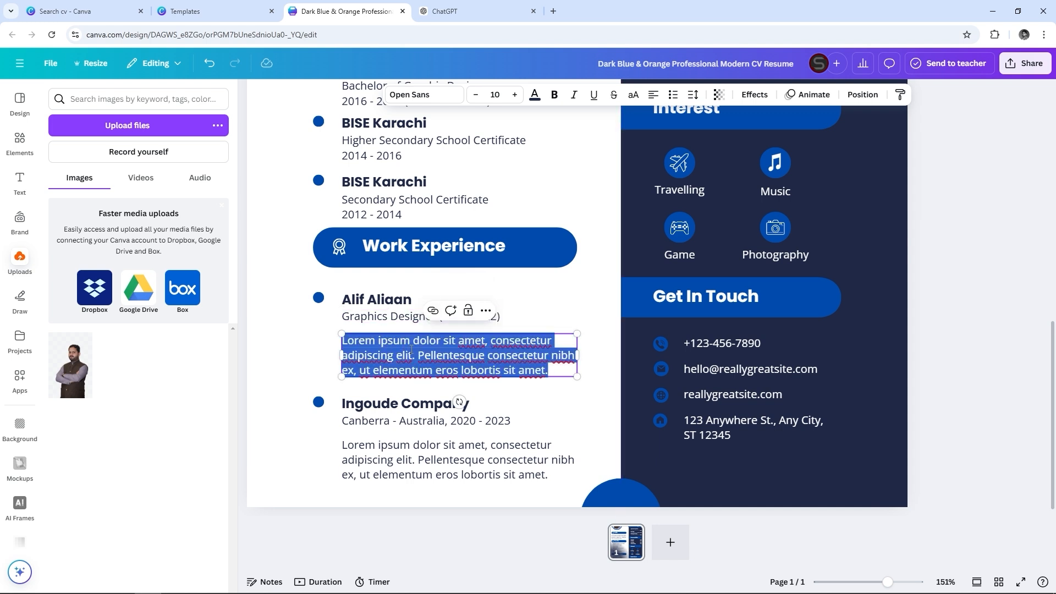
{"action": "left_click", "coordinate": [491, 12]}
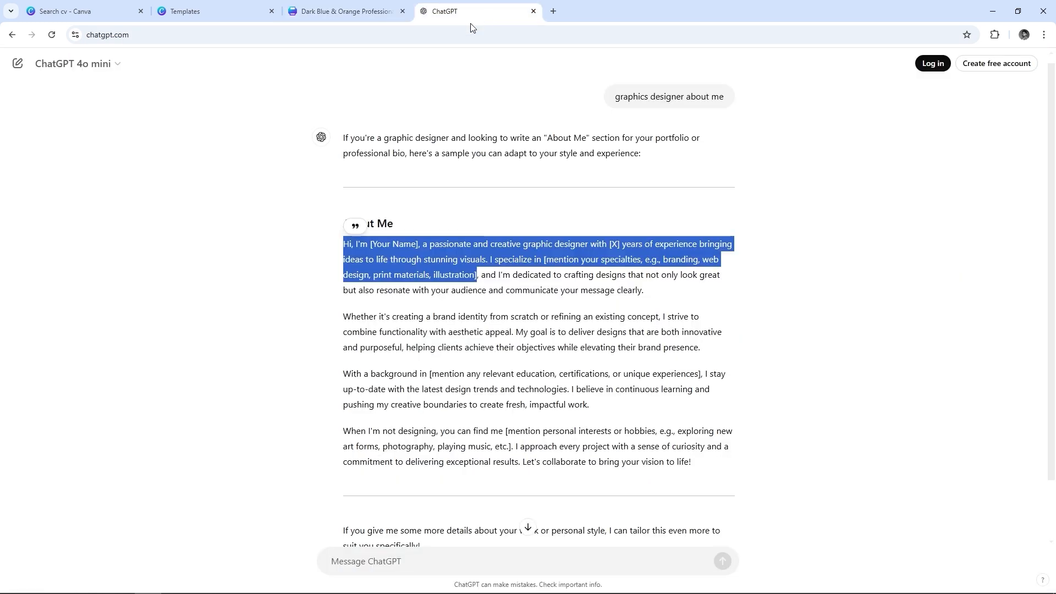
{"action": "scroll", "coordinate": [485, 361], "scroll_direction": "down", "scroll_amount": 2}
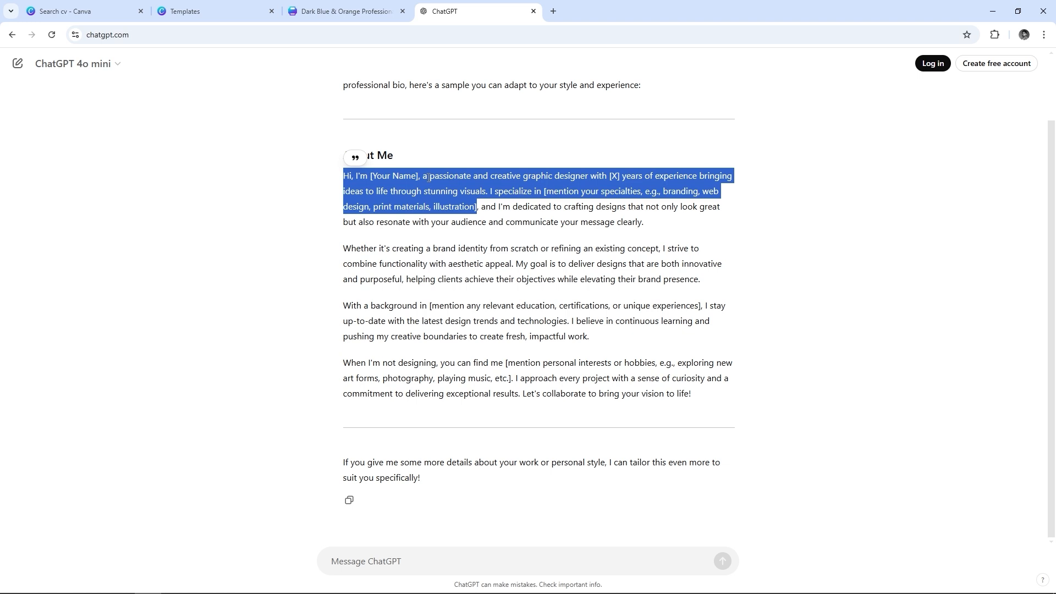
{"action": "left_click", "coordinate": [351, 16]}
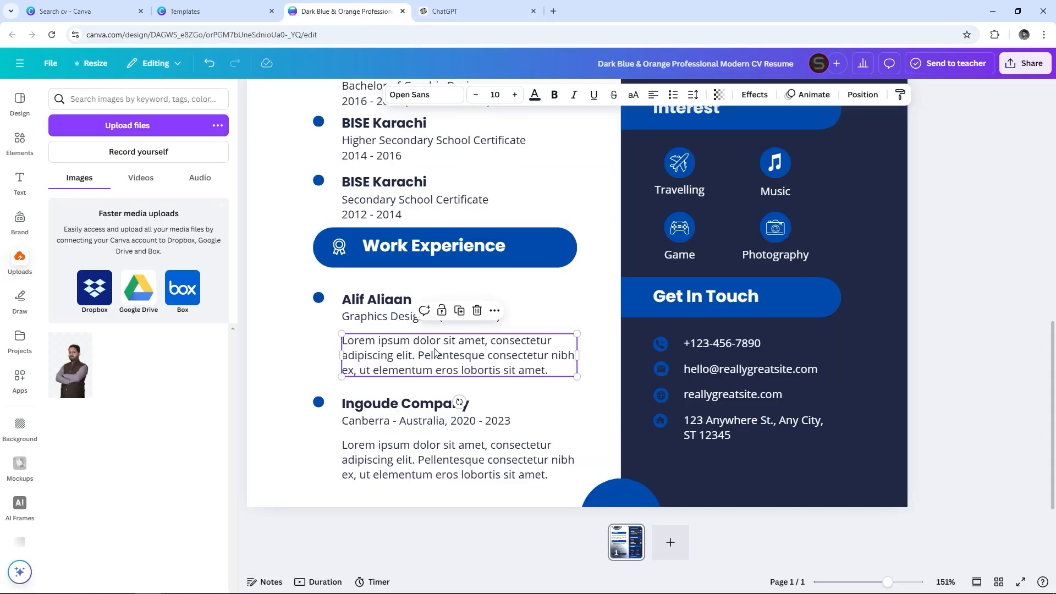
Rename Ingoude Company to Ugaiti Soch and change its Canberra line to Graphics Designer
{"action": "double_click", "coordinate": [375, 410]}
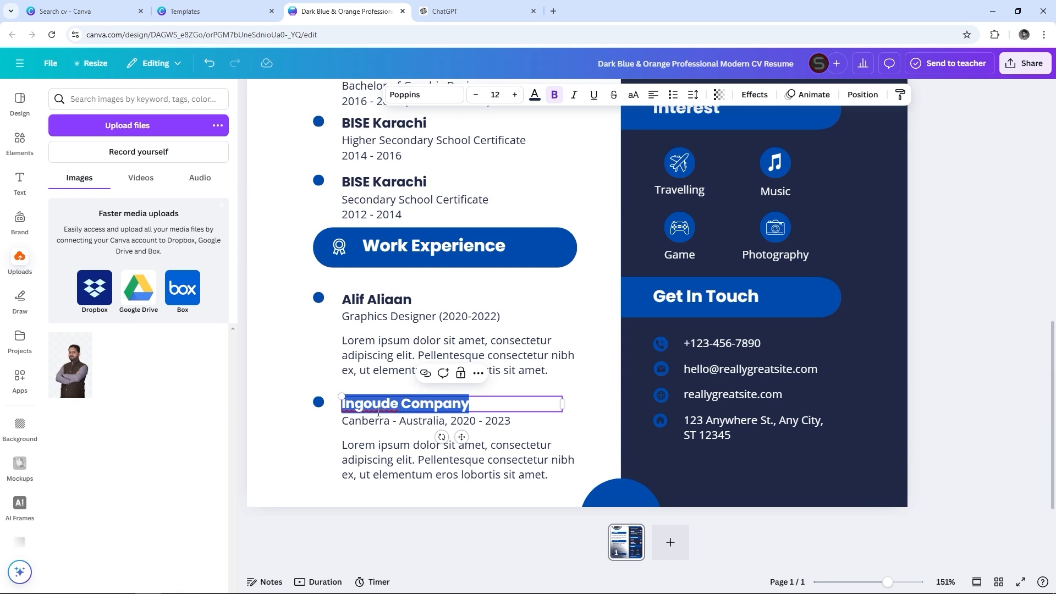
{"action": "type", "text": "Ugaiti Soch"}
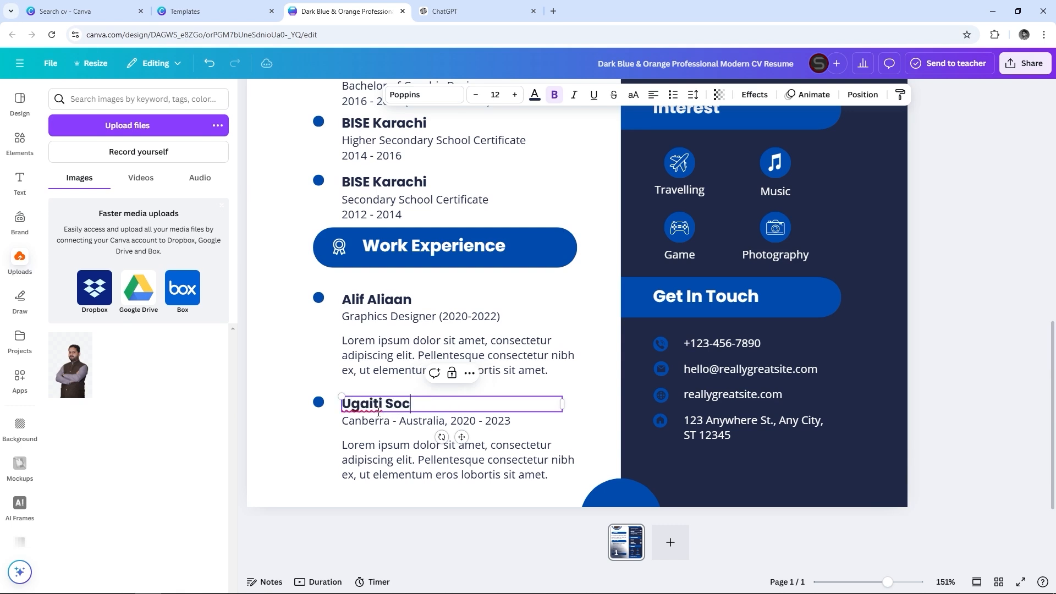
{"action": "double_click", "coordinate": [379, 415]}
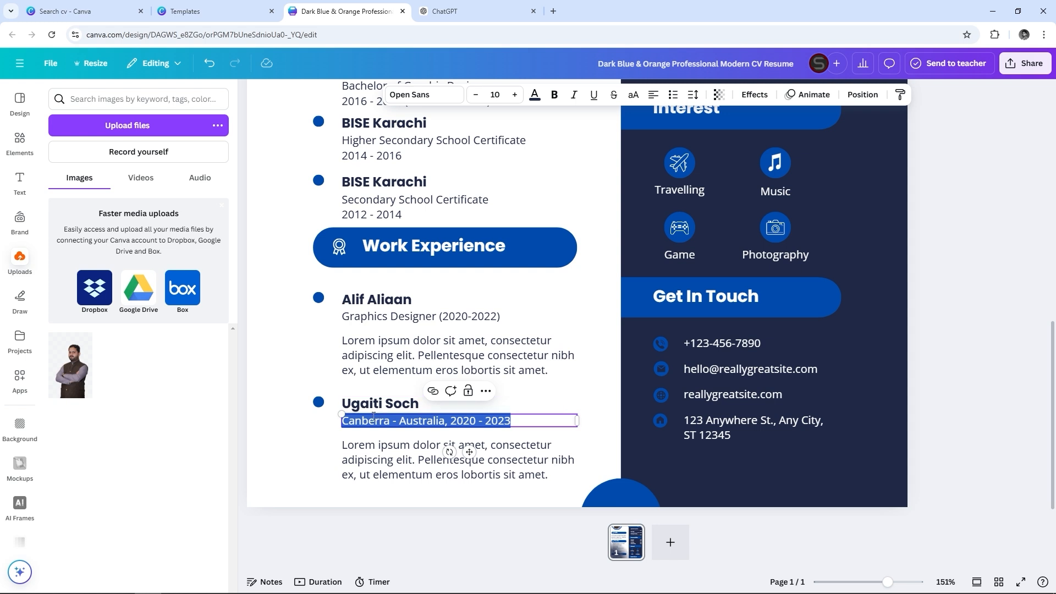
{"action": "type", "text": "Graphicer"}
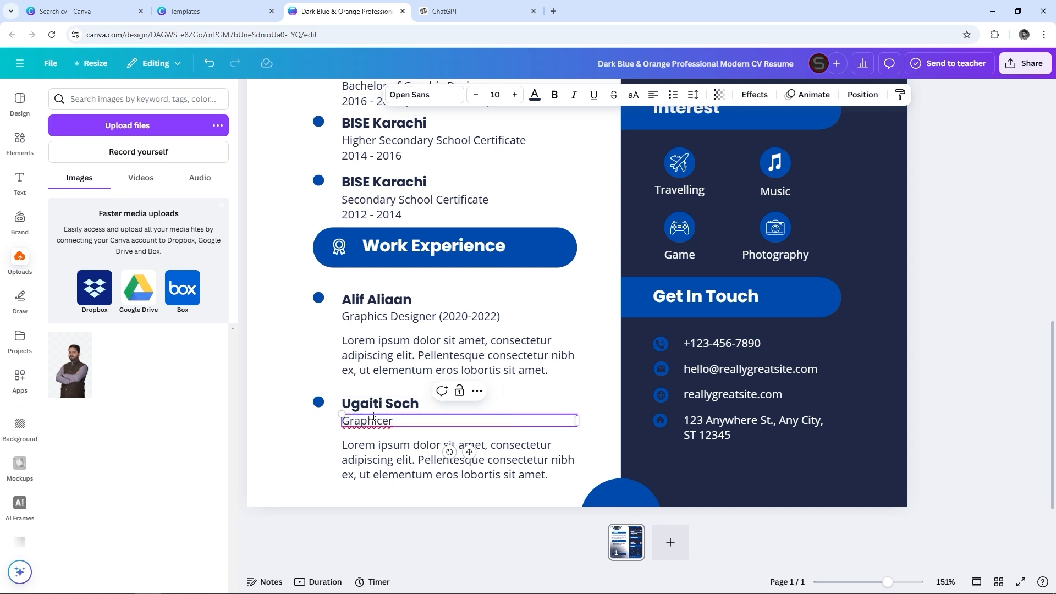
{"action": "key", "text": "ctrl+BackSpace"}
{"action": "type", "text": "Graphics Designer"}
{"action": "left_click", "coordinate": [395, 346]}
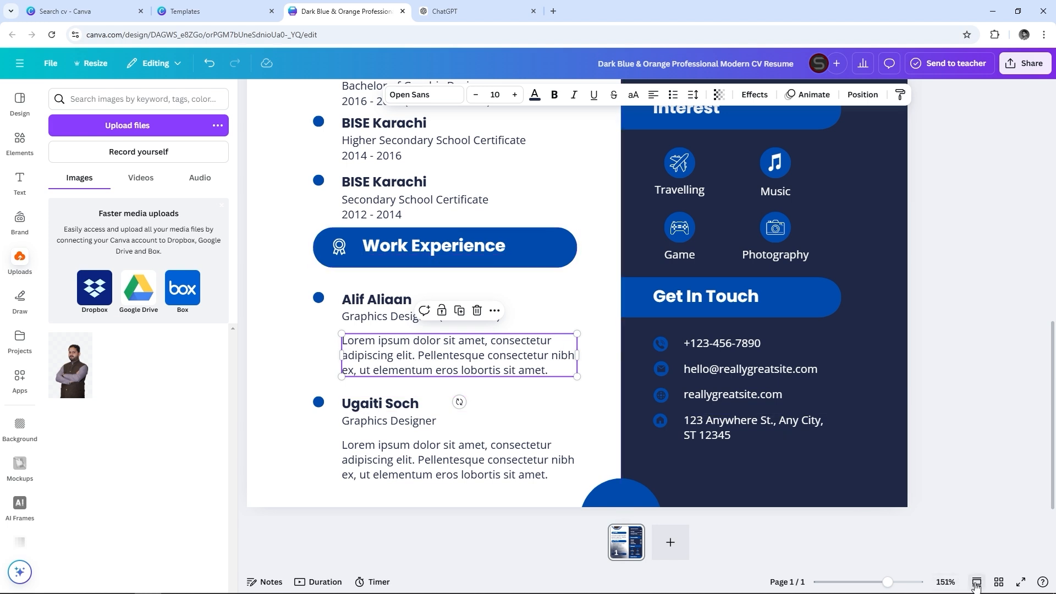
Zoom out to view the whole CV page
{"action": "key", "text": "ctrl+alt+0"}
{"action": "scroll", "coordinate": [511, 236], "scroll_direction": "up", "scroll_amount": 2}
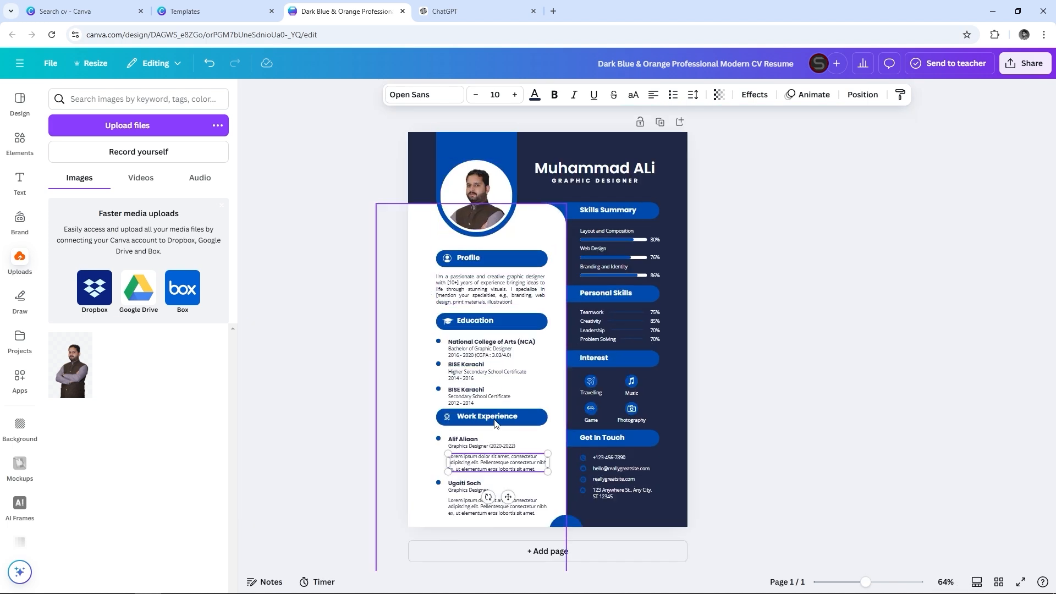
{"action": "left_click", "coordinate": [718, 228]}
{"action": "scroll", "coordinate": [720, 220], "scroll_direction": "up", "scroll_amount": 3}
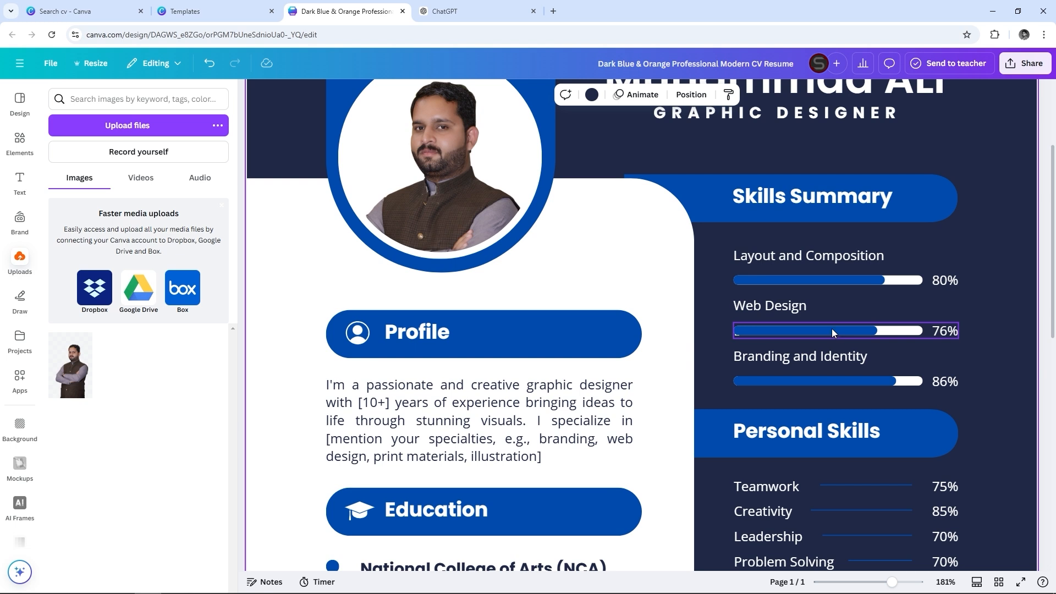
Rename the Layout and Composition skill to Graphics Designer
{"action": "left_click", "coordinate": [850, 259]}
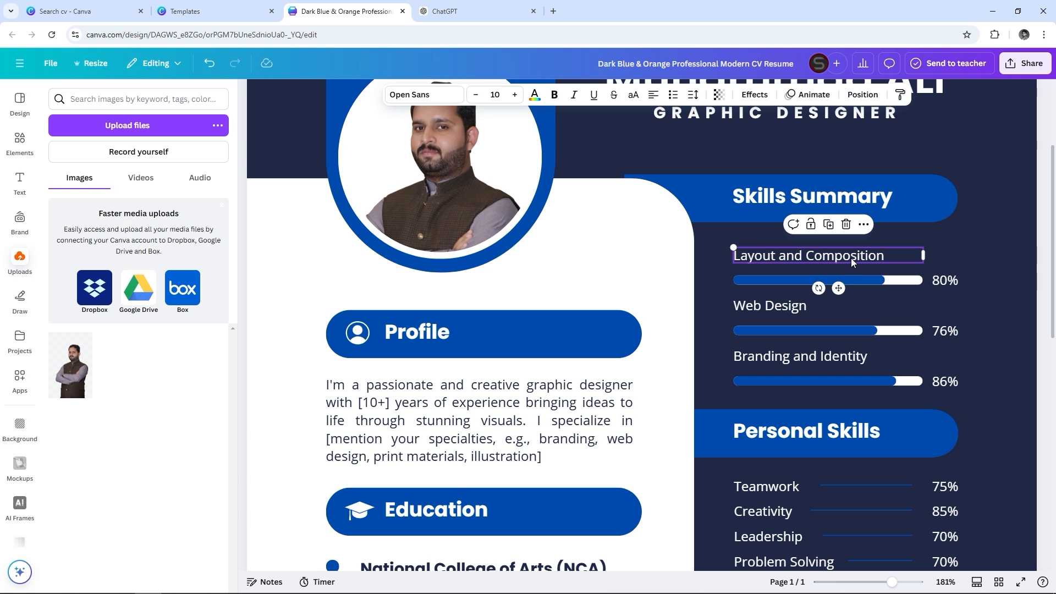
{"action": "double_click", "coordinate": [851, 257]}
{"action": "type", "text": "G"}
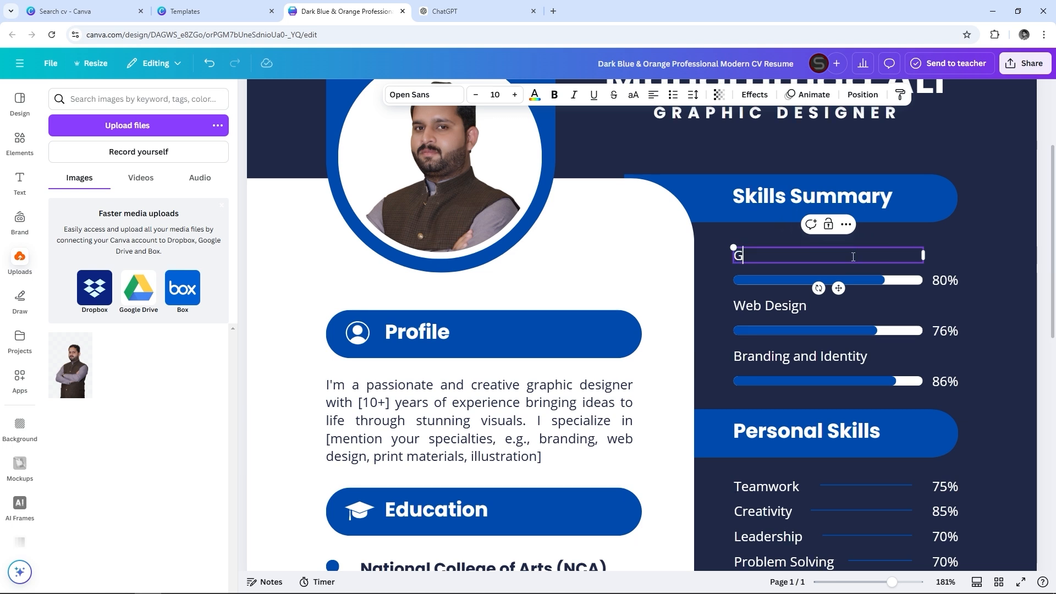
{"action": "type", "text": "raphics Designer"}
{"action": "key", "text": "BackSpace"}
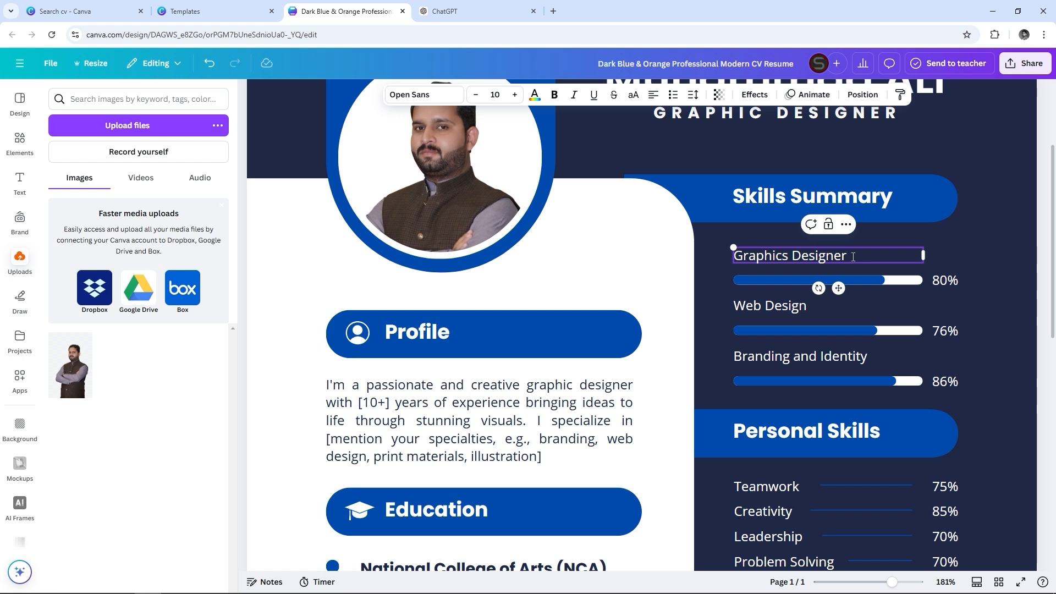
Set the Graphics Designer skill bar's percentage to 88%
{"action": "double_click", "coordinate": [895, 283]}
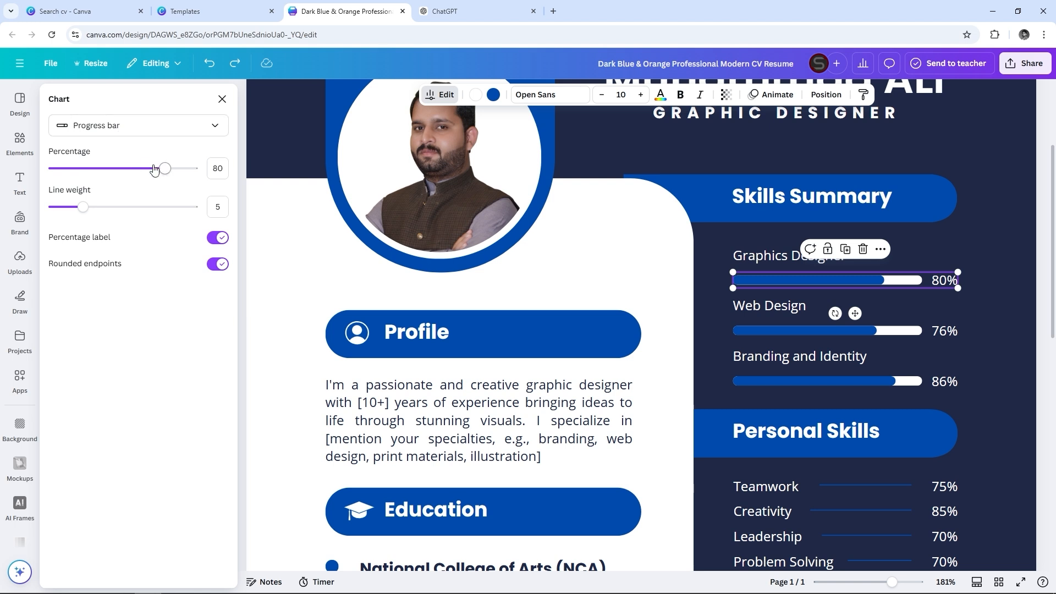
{"action": "mouse_move", "coordinate": [165, 172]}
{"action": "left_mouse_down"}
{"action": "mouse_move", "coordinate": [130, 172]}
{"action": "mouse_move", "coordinate": [179, 176]}
{"action": "left_mouse_up"}
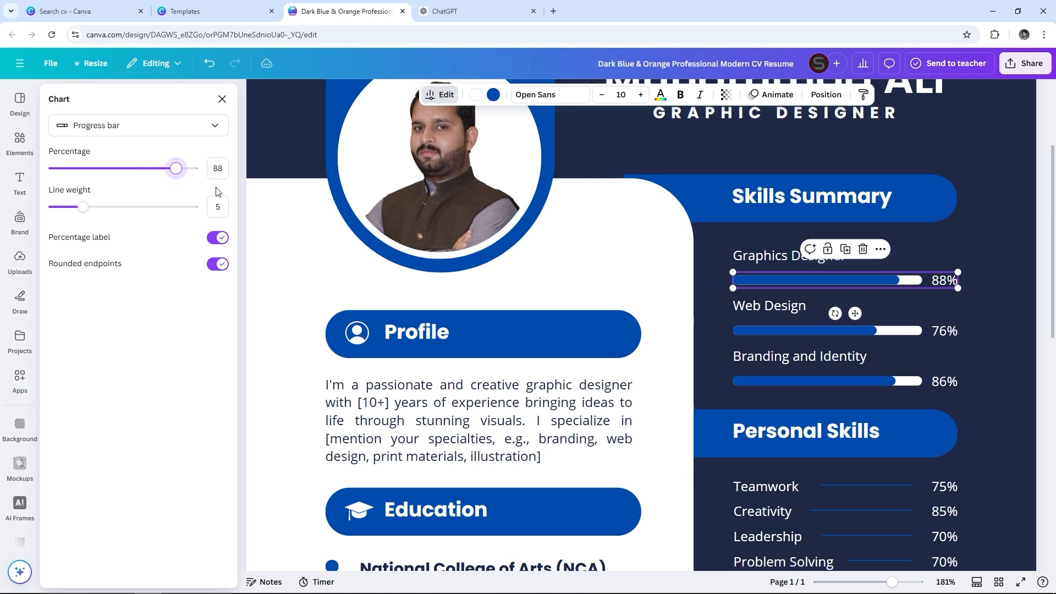
{"action": "left_click", "coordinate": [781, 307]}
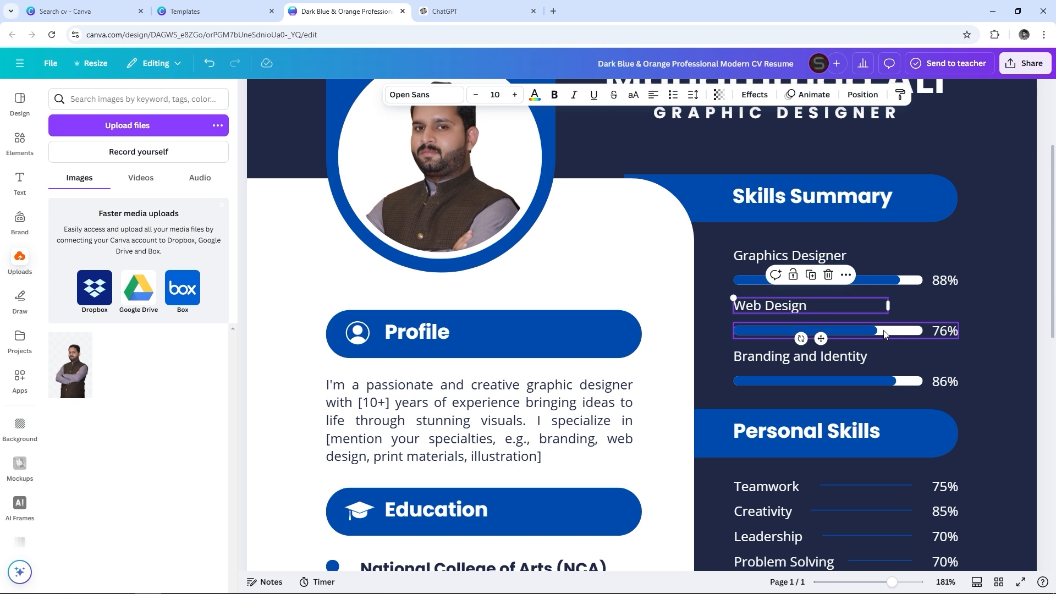
Lower the Web Design skill bar to 46%
{"action": "double_click", "coordinate": [863, 331]}
{"action": "left_click_drag", "start_coordinate": [159, 168], "coordinate": [116, 168]}
{"action": "left_click", "coordinate": [710, 308]}
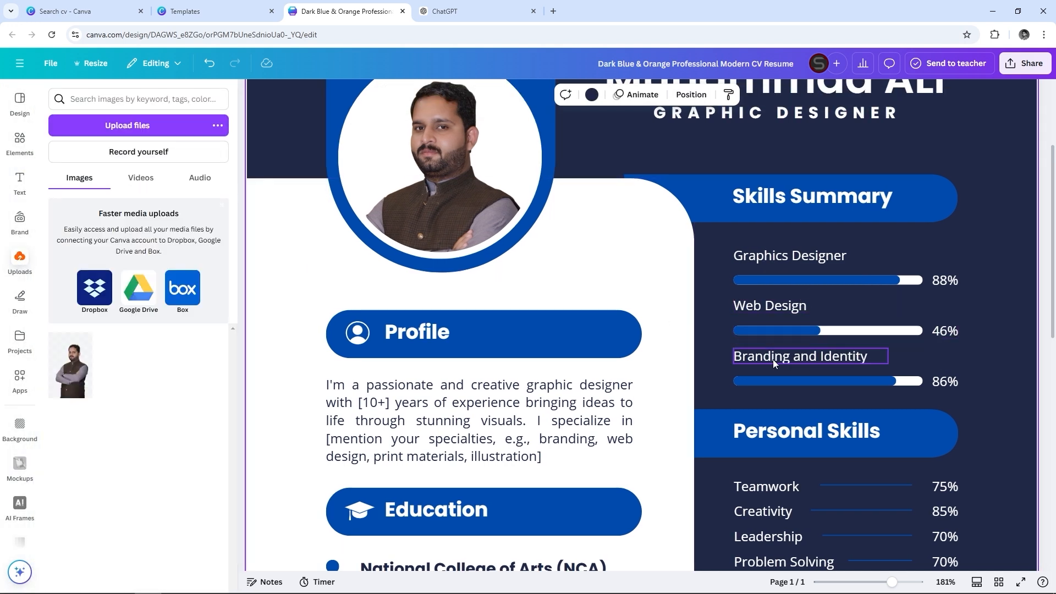
Rename Branding and Identity to Print Production and set its bar to 58%
{"action": "double_click", "coordinate": [835, 358]}
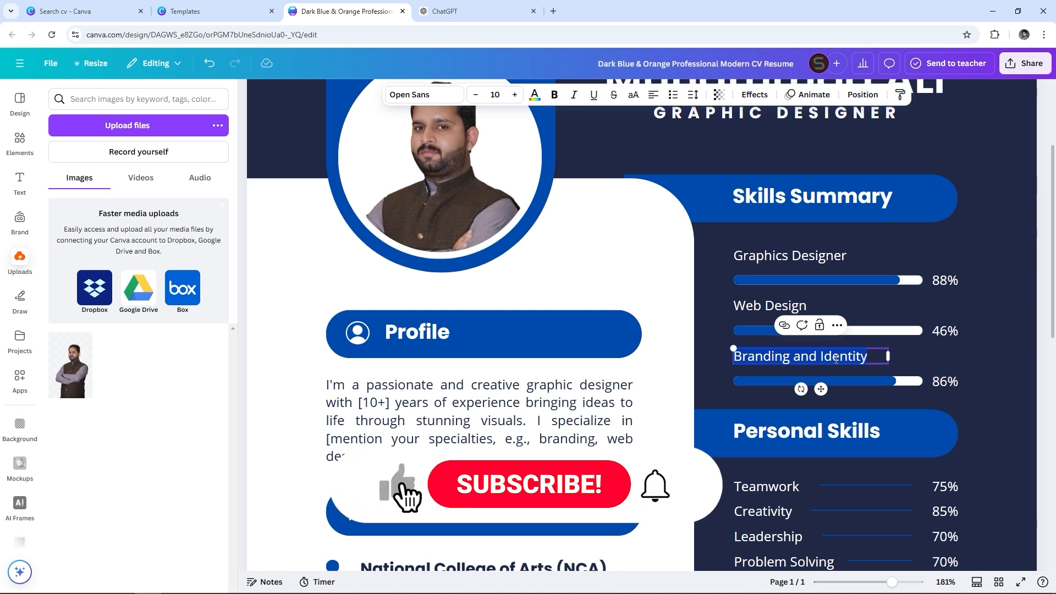
{"action": "type", "text": "Print Production"}
{"action": "left_click", "coordinate": [878, 374]}
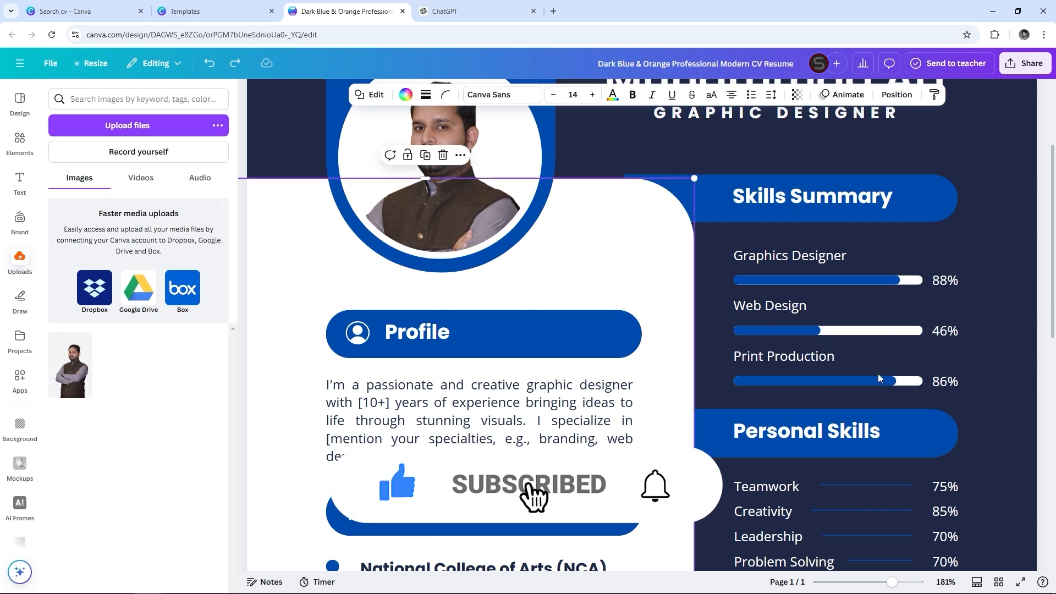
{"action": "left_click", "coordinate": [904, 384]}
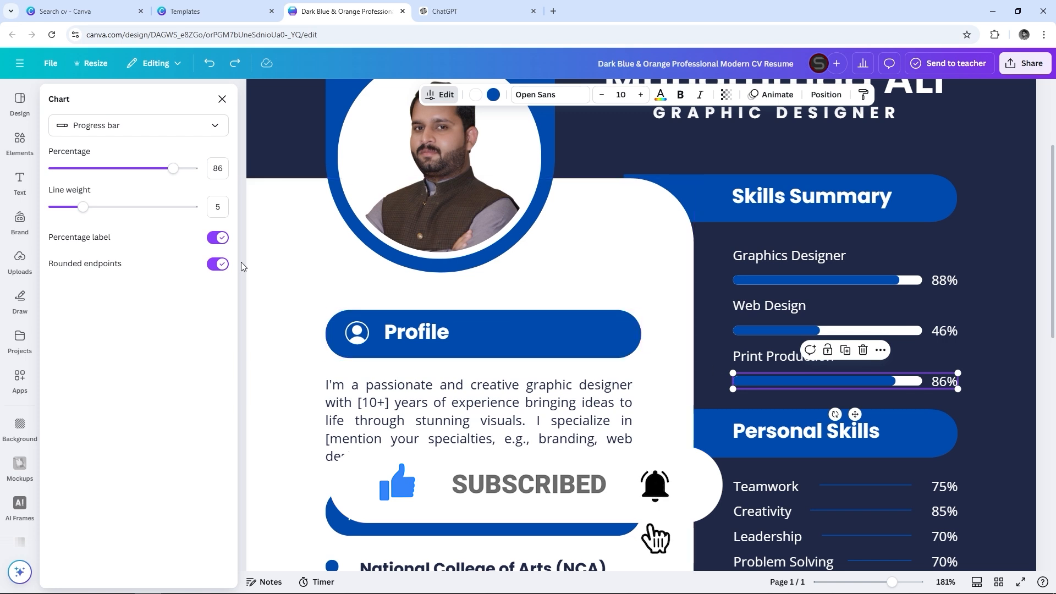
{"action": "left_click_drag", "start_coordinate": [175, 173], "coordinate": [134, 170]}
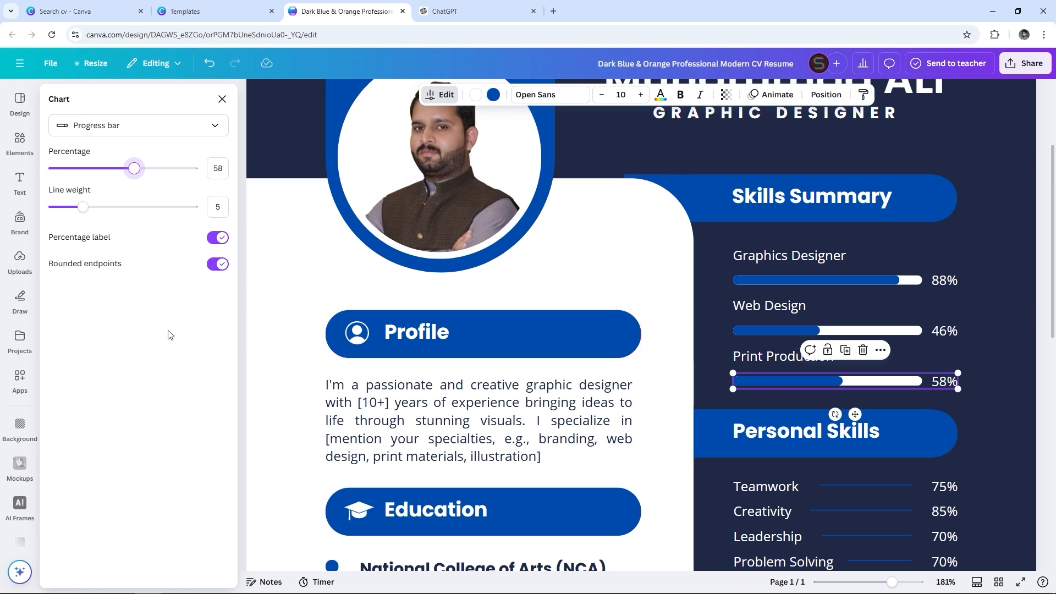
{"action": "scroll", "coordinate": [778, 312], "scroll_direction": "down", "scroll_amount": 3}
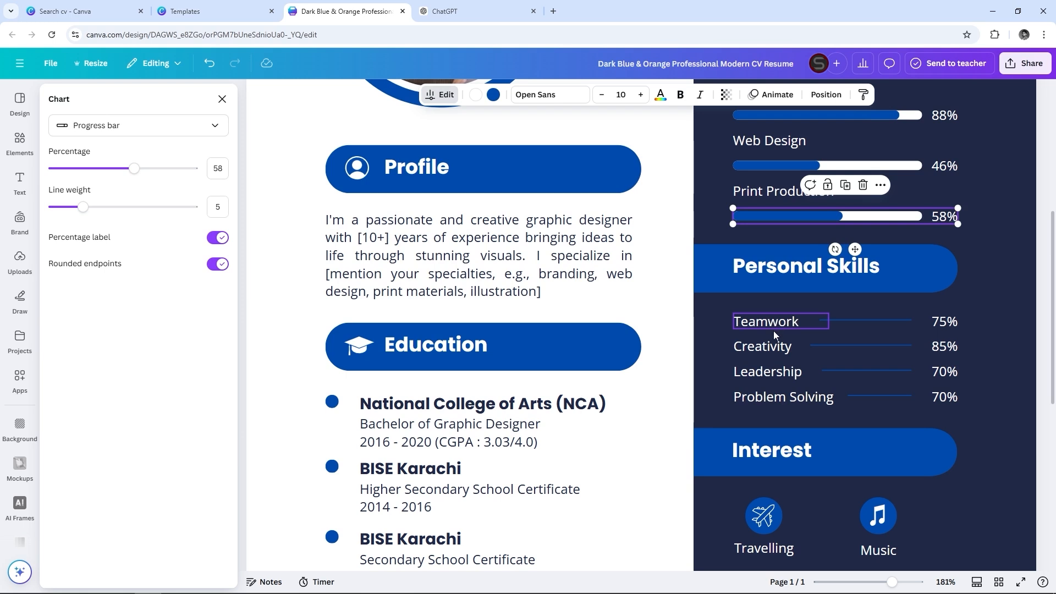
{"action": "scroll", "coordinate": [781, 361], "scroll_direction": "down", "scroll_amount": 4}
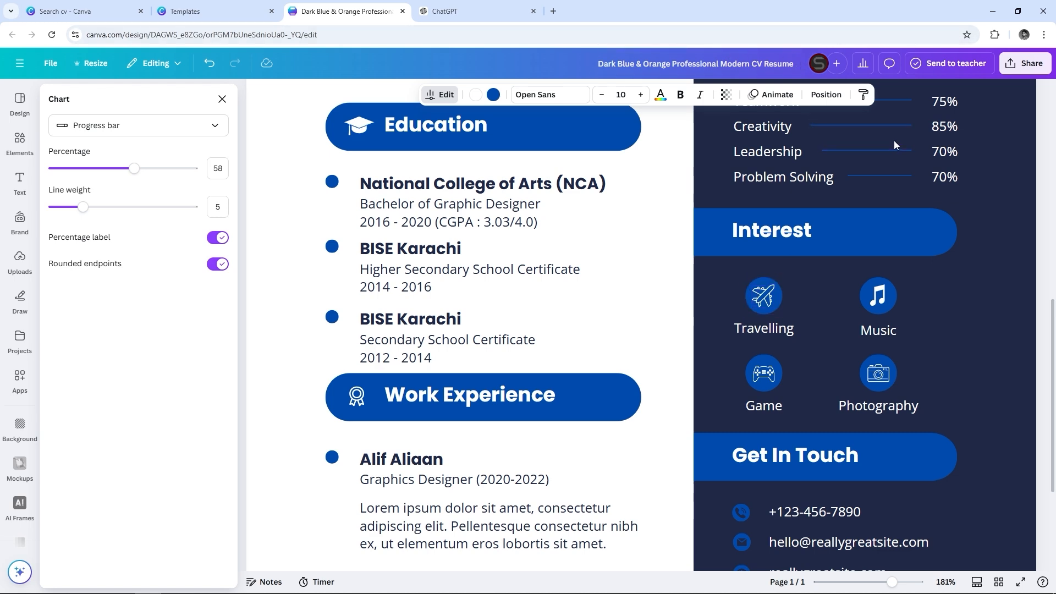
{"action": "scroll", "coordinate": [873, 308], "scroll_direction": "down", "scroll_amount": 3}
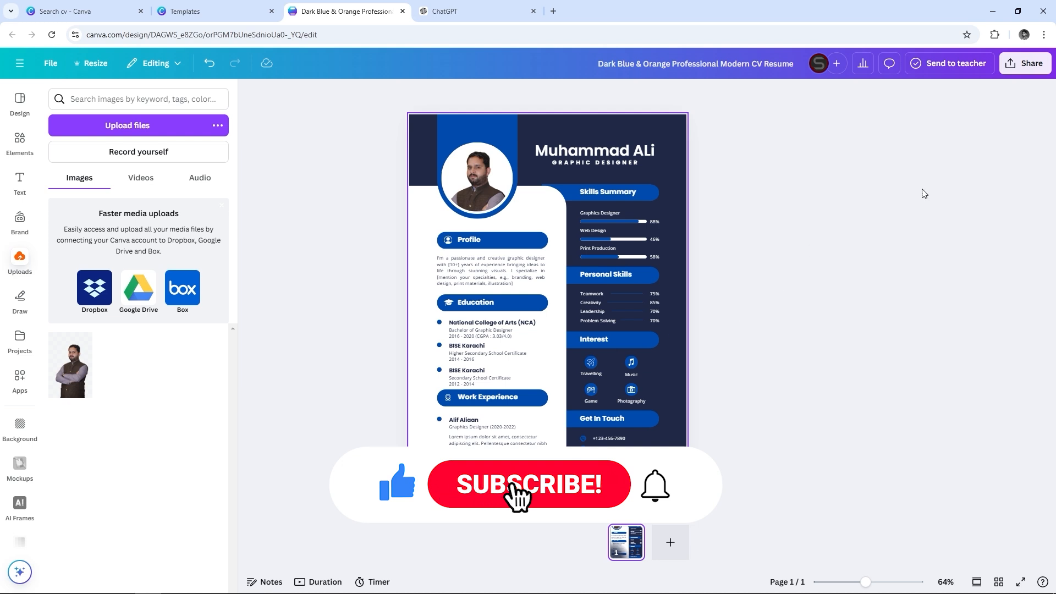
Download the CV as a PDF Standard file
{"action": "left_click", "coordinate": [1026, 65]}
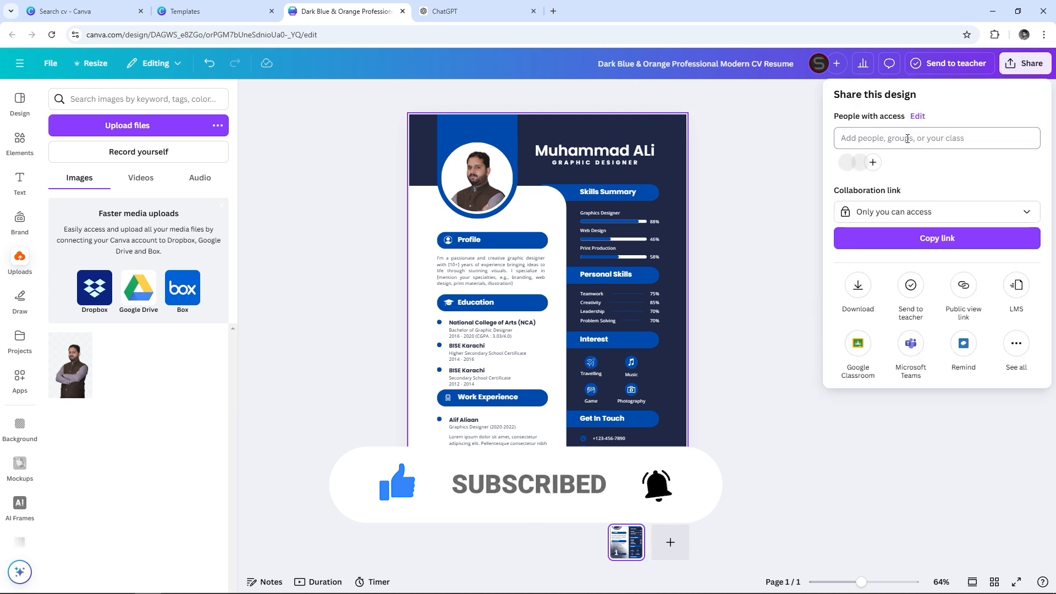
{"action": "left_click", "coordinate": [858, 285]}
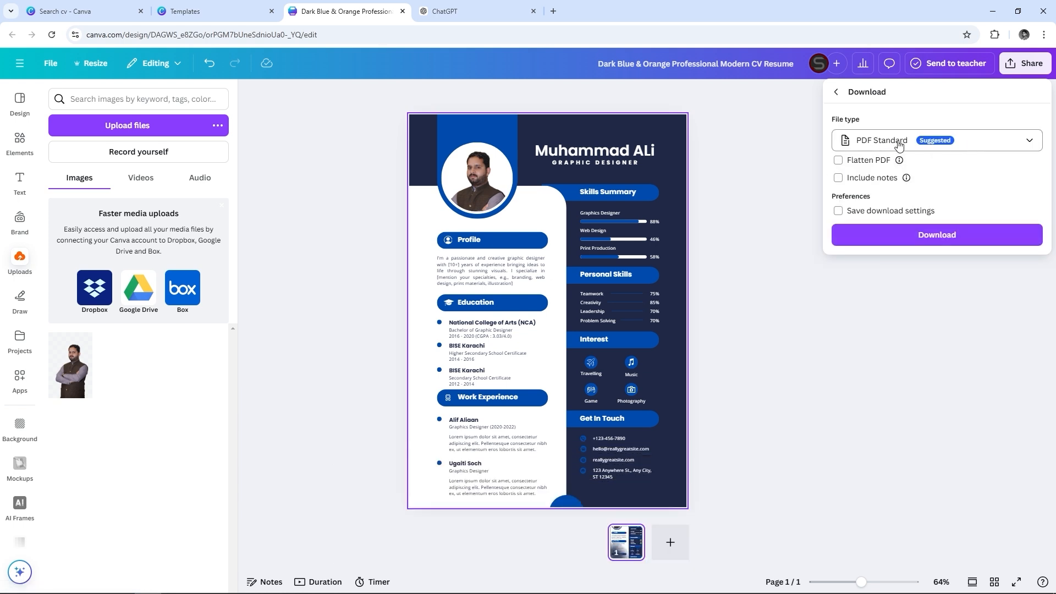
{"action": "left_click", "coordinate": [966, 144]}
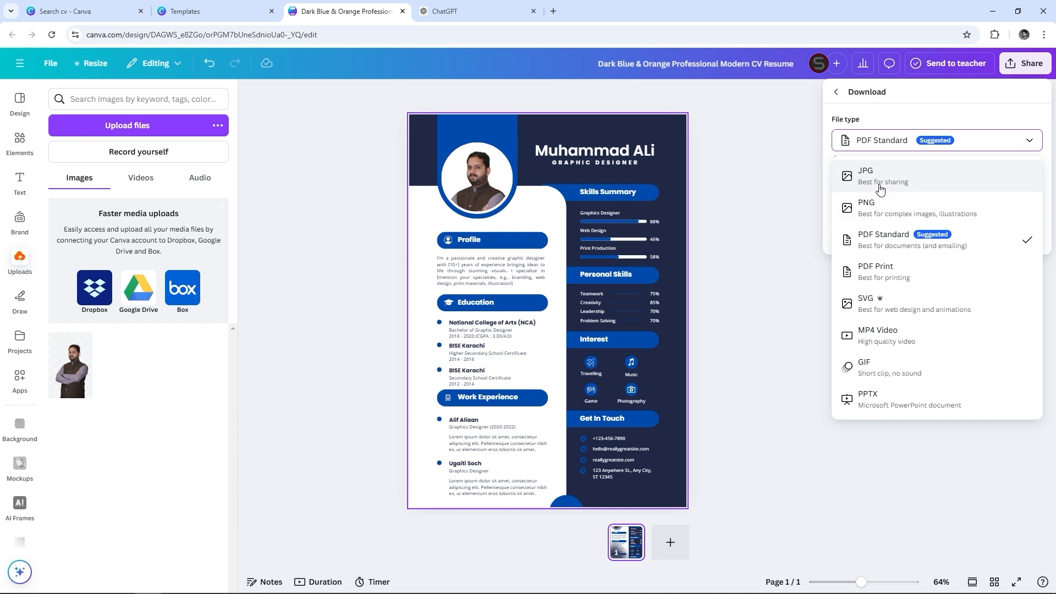
{"action": "left_click", "coordinate": [801, 157]}
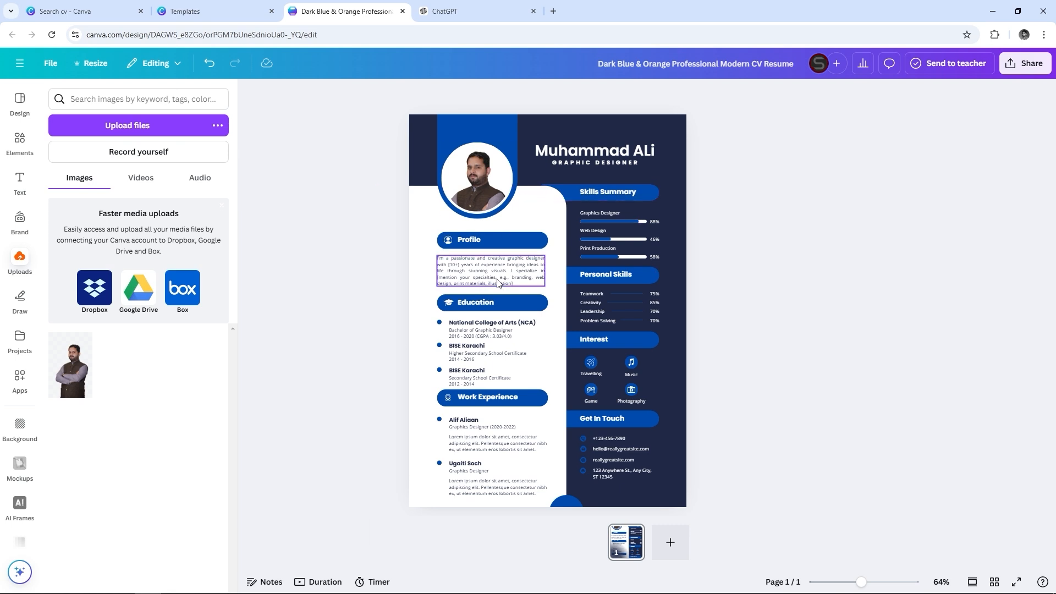
{"action": "left_click", "coordinate": [1029, 67]}
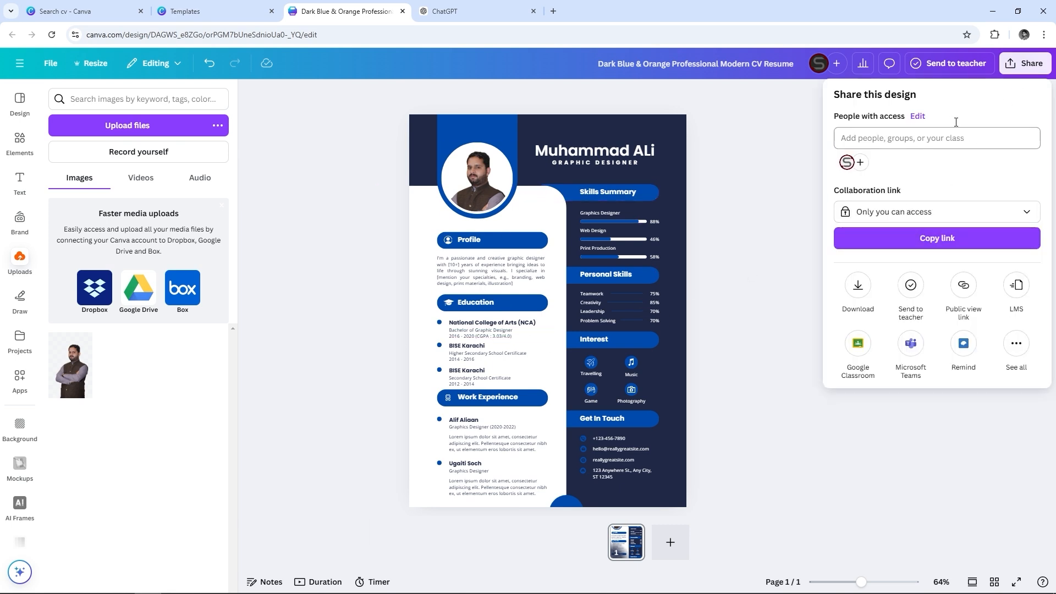
{"action": "left_click", "coordinate": [858, 286]}
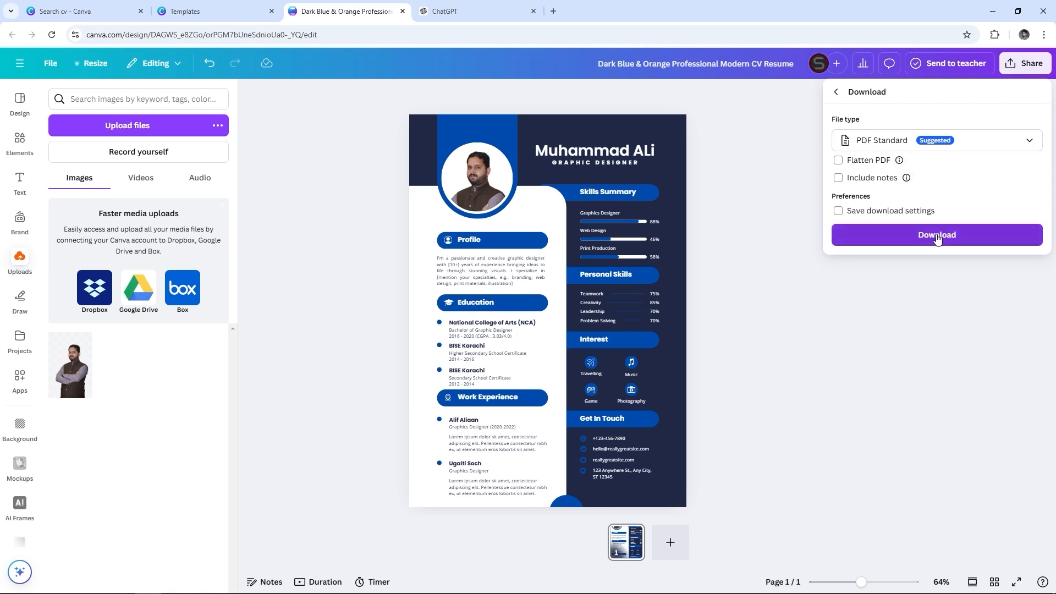
{"action": "left_click", "coordinate": [937, 236]}
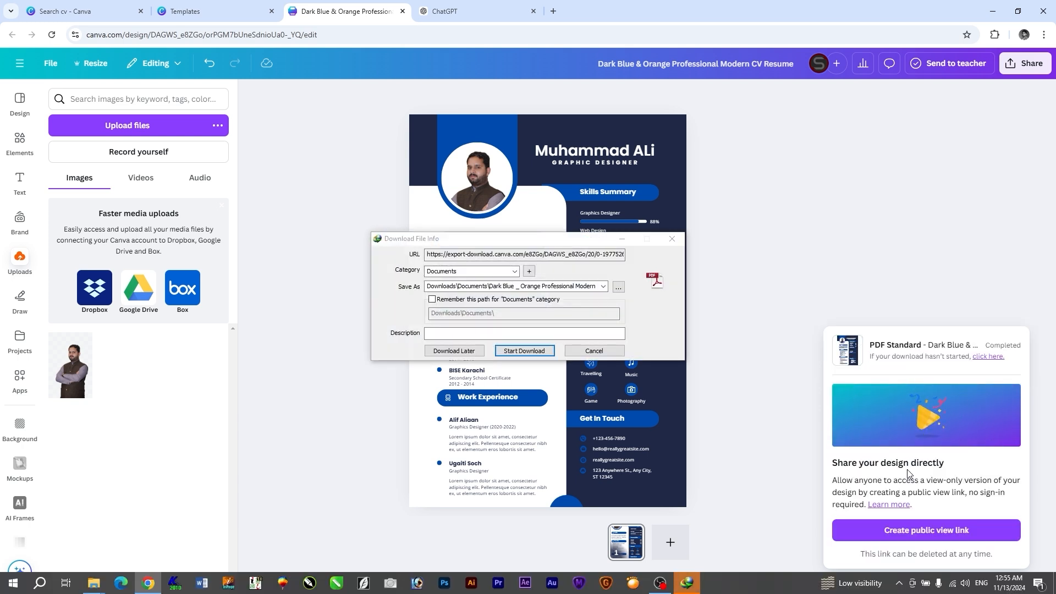
Save the PDF to the Desktop as My CV Resume and start the download
{"action": "left_click", "coordinate": [617, 287]}
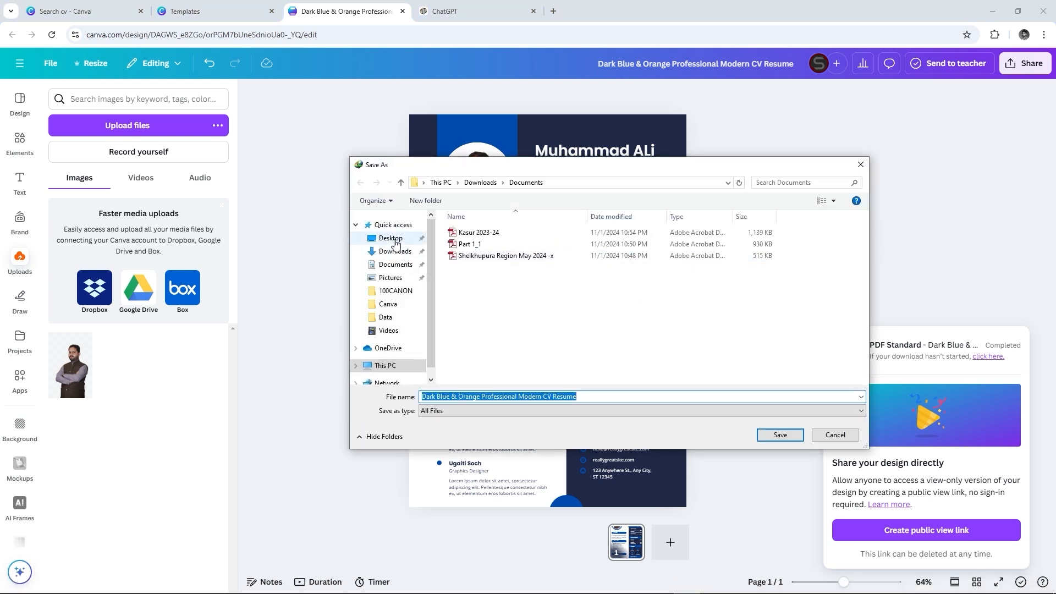
{"action": "left_click", "coordinate": [388, 238]}
{"action": "left_click", "coordinate": [546, 397]}
{"action": "type", "text": "M"}
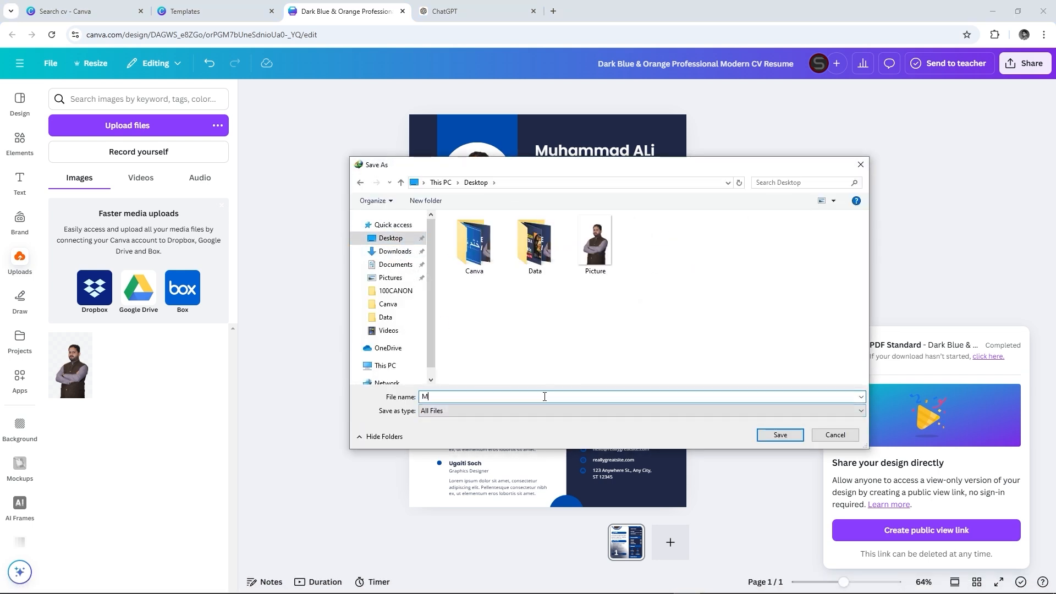
{"action": "type", "text": "y CV Resume"}
{"action": "left_click", "coordinate": [775, 435]}
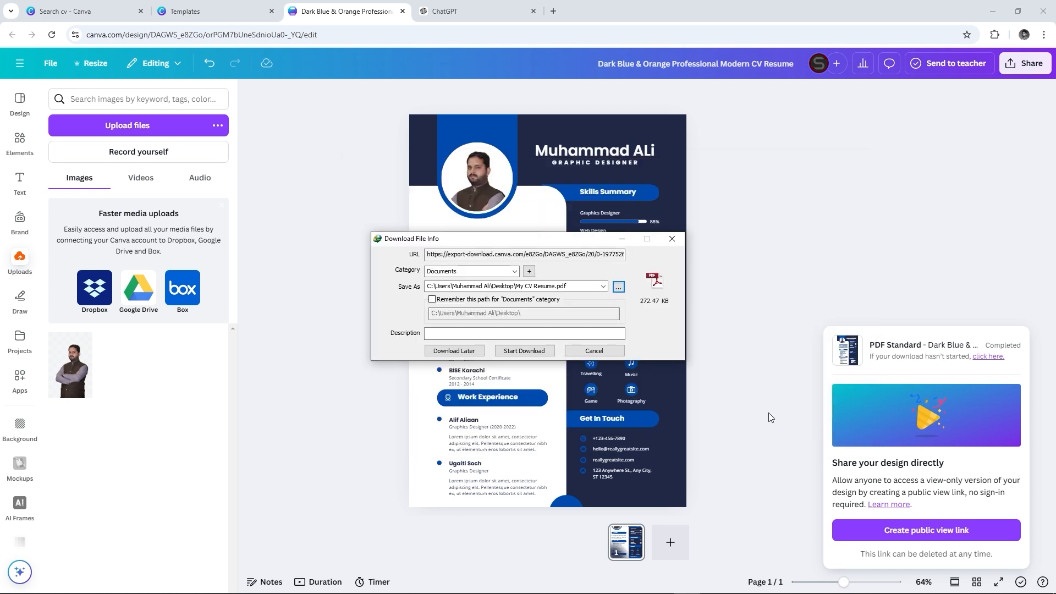
{"action": "left_click", "coordinate": [524, 351]}
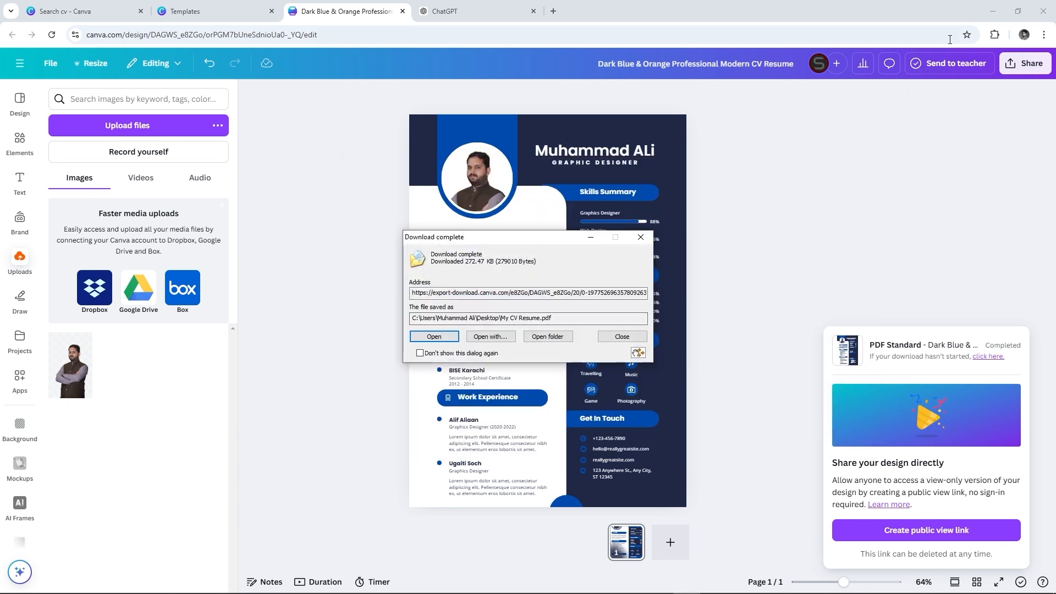
{"action": "left_click", "coordinate": [850, 287]}
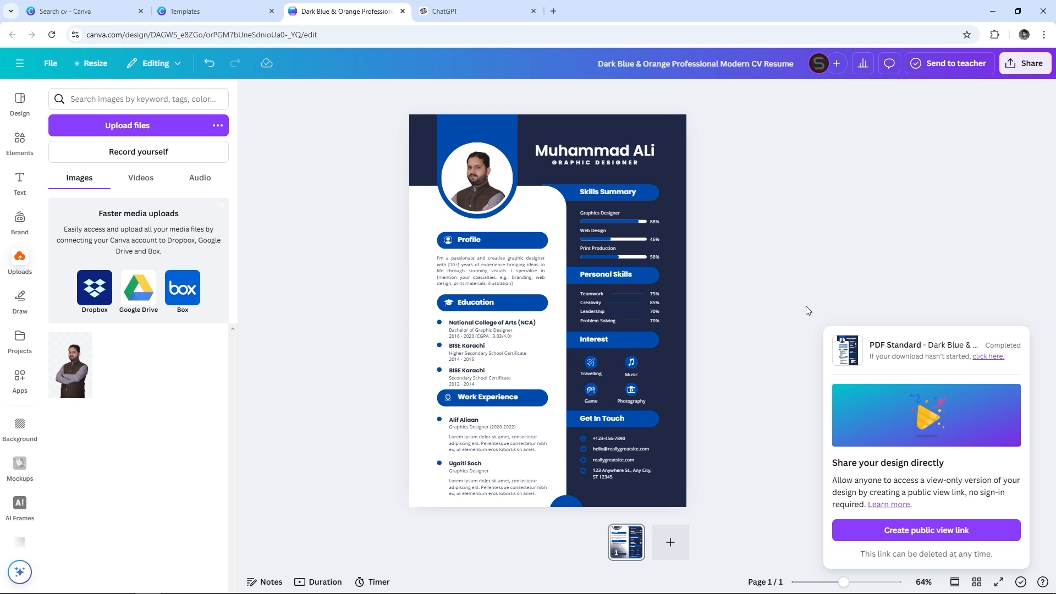
{"action": "left_click", "coordinate": [992, 11]}
Open My CV Resume.pdf in Adobe Reader, maximize it and scroll through the pages
{"action": "double_click", "coordinate": [22, 237]}
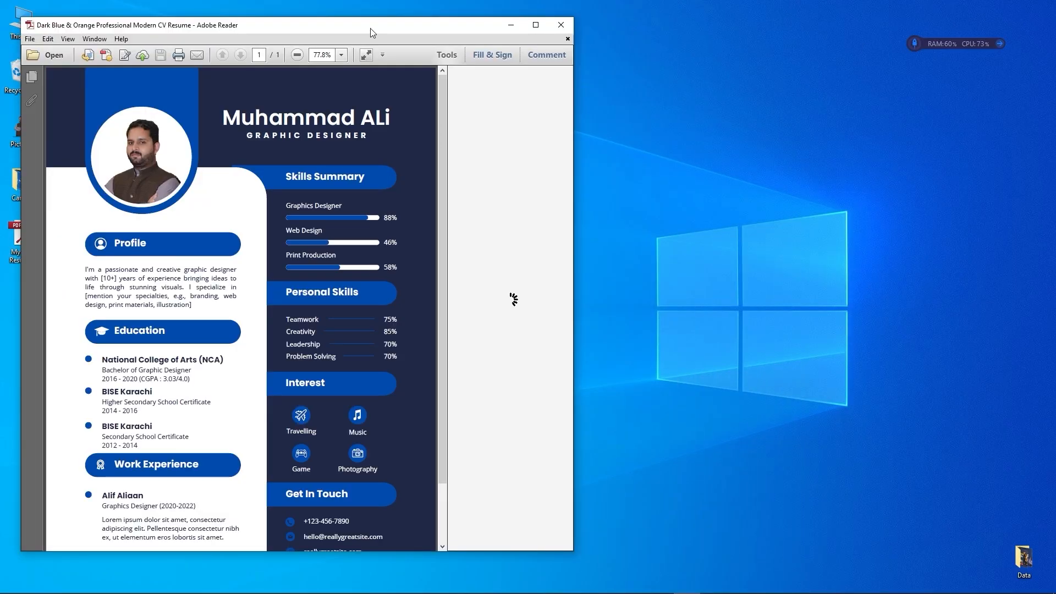
{"action": "double_click", "coordinate": [371, 32]}
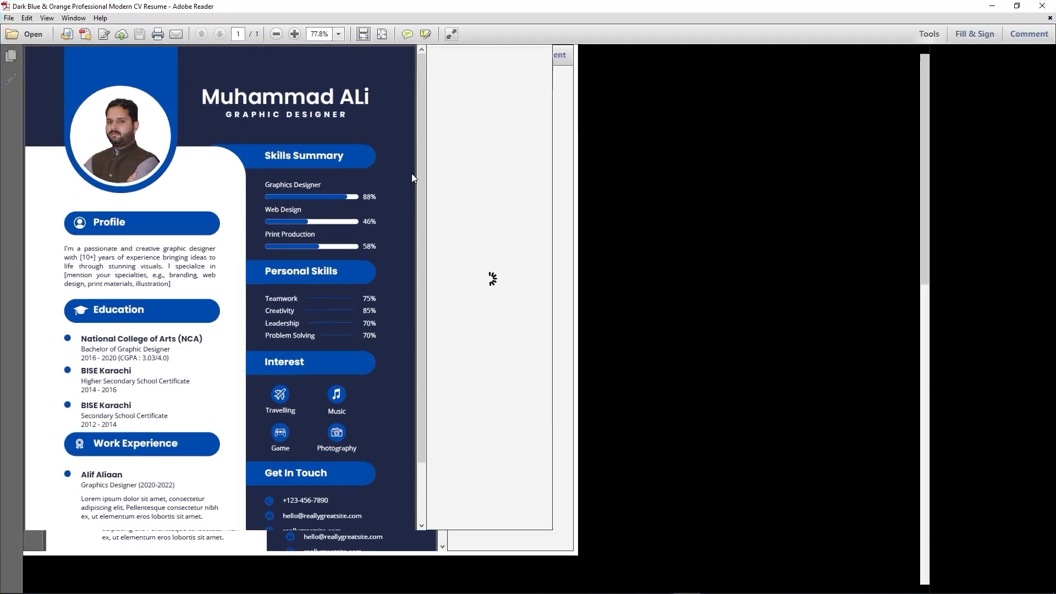
{"action": "scroll", "coordinate": [455, 246], "scroll_direction": "down", "scroll_amount": 10}
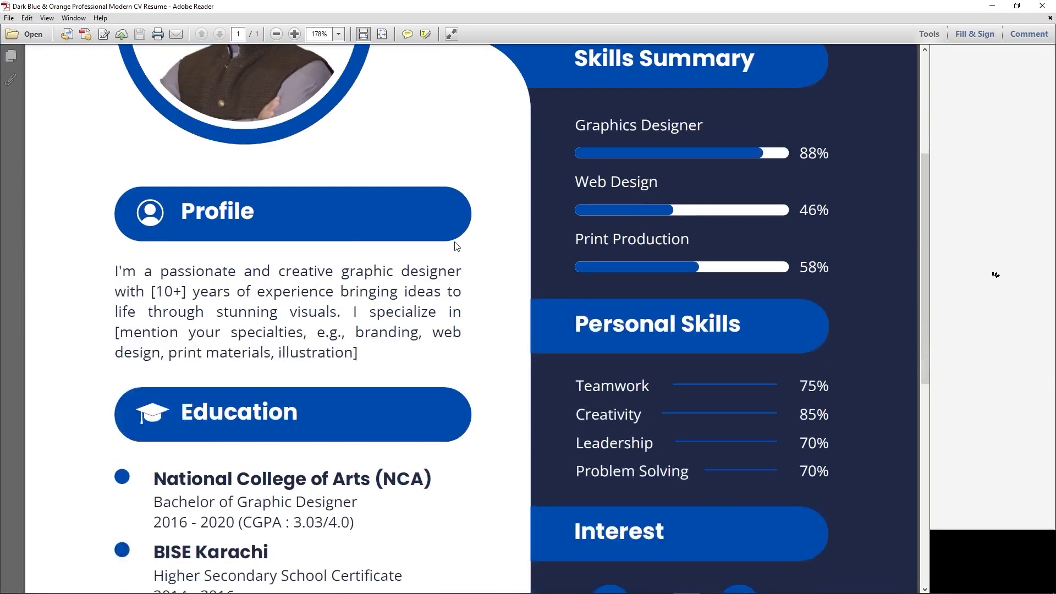
{"action": "scroll", "coordinate": [455, 245], "scroll_direction": "down", "scroll_amount": 3}
{"action": "scroll", "coordinate": [456, 246], "scroll_direction": "down", "scroll_amount": 2}
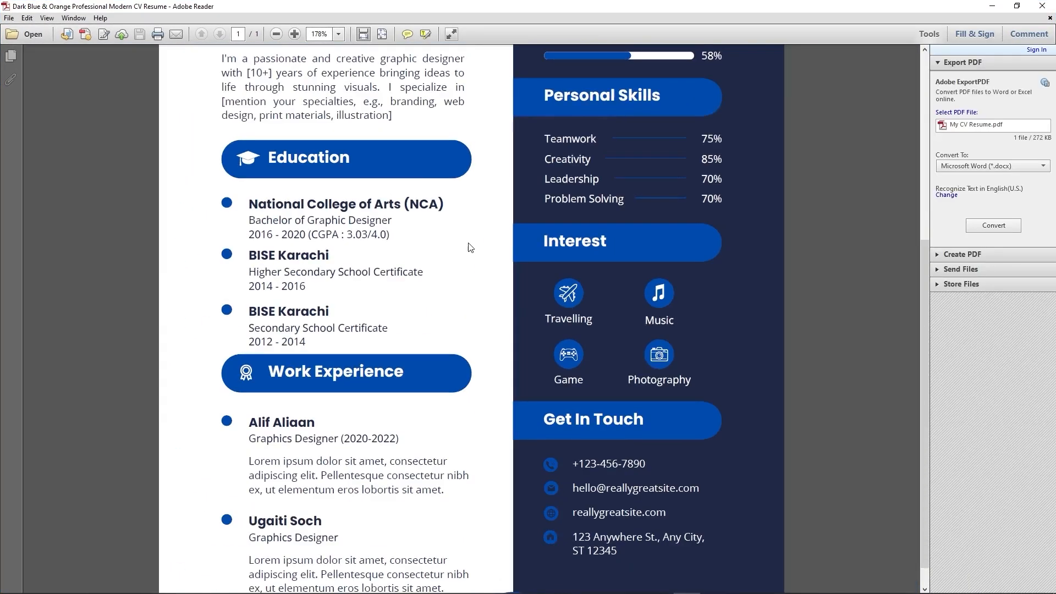
Back in Chrome, copy the Canva design's web address
{"action": "key", "text": "alt+Tab"}
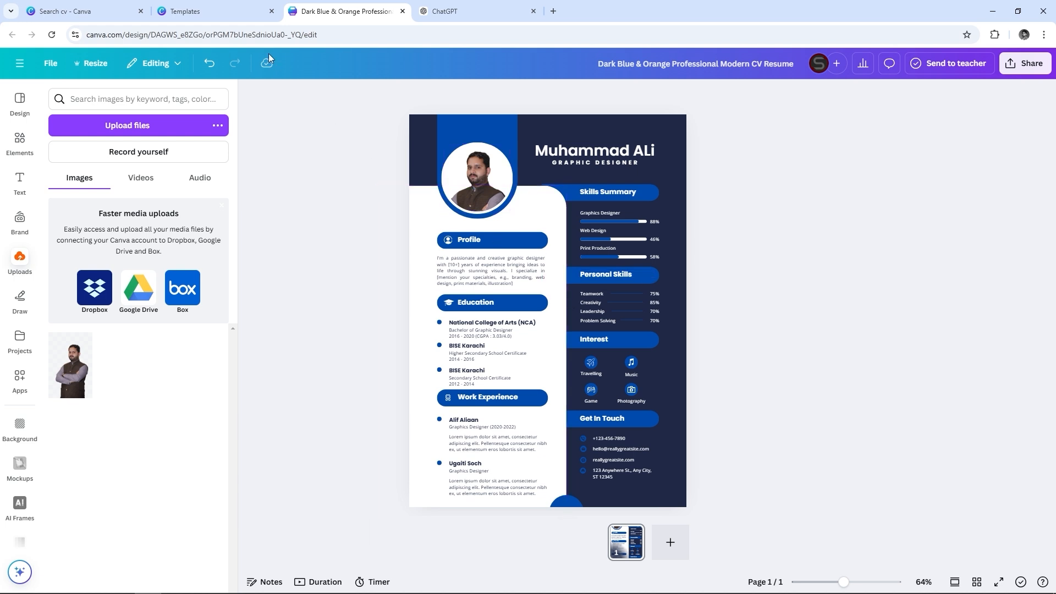
{"action": "left_click", "coordinate": [256, 43]}
{"action": "right_click", "coordinate": [256, 44]}
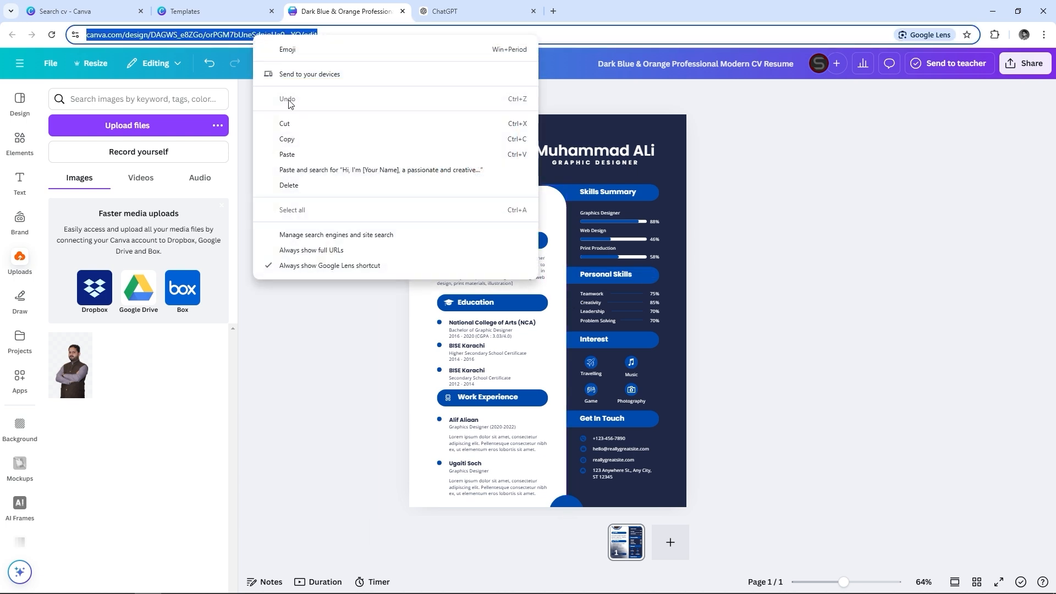
{"action": "left_click", "coordinate": [295, 140]}
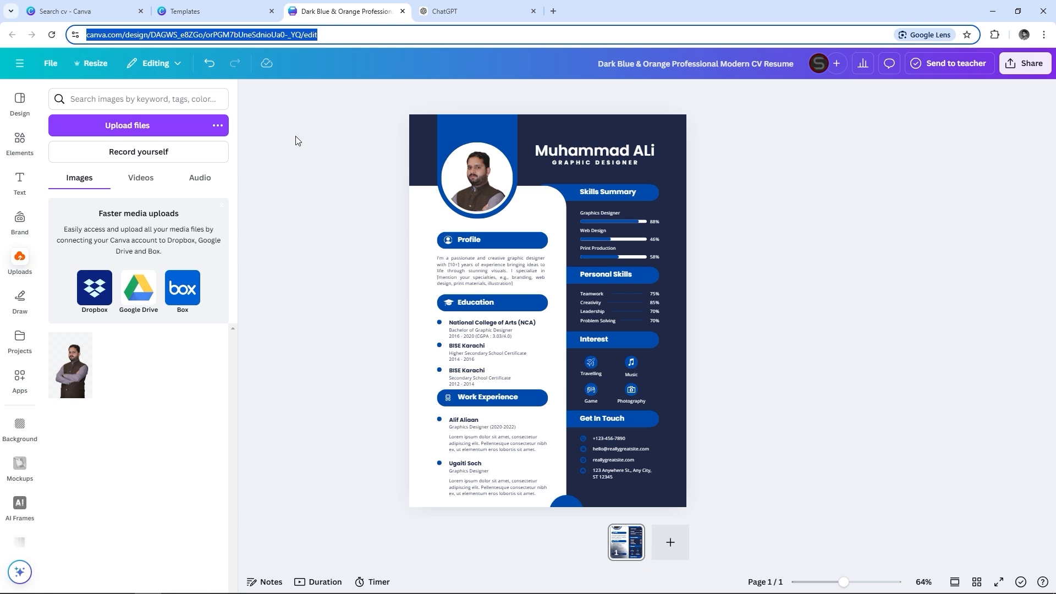